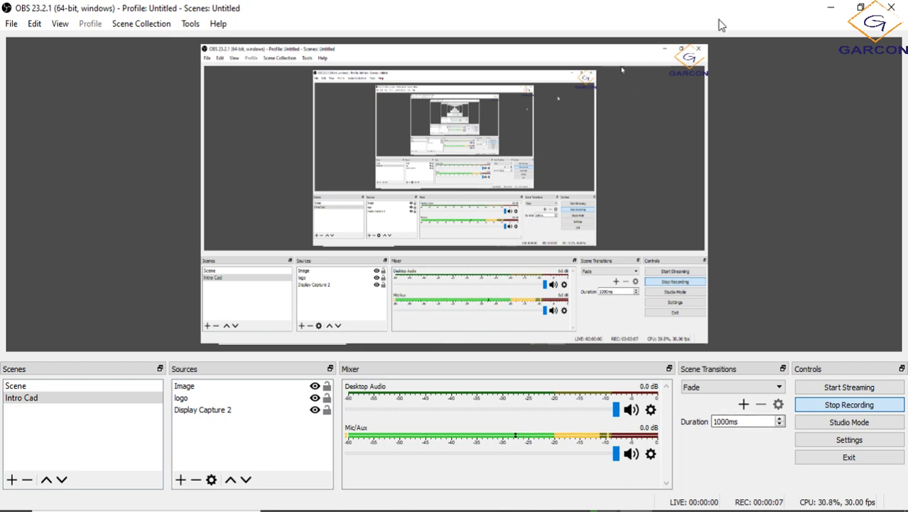
- Switch from OBS to AutoCAD and find free space beside the easternmost sheet frame in the template drawing
left_click(833, 7)
scroll(645, 320, "down", 2)
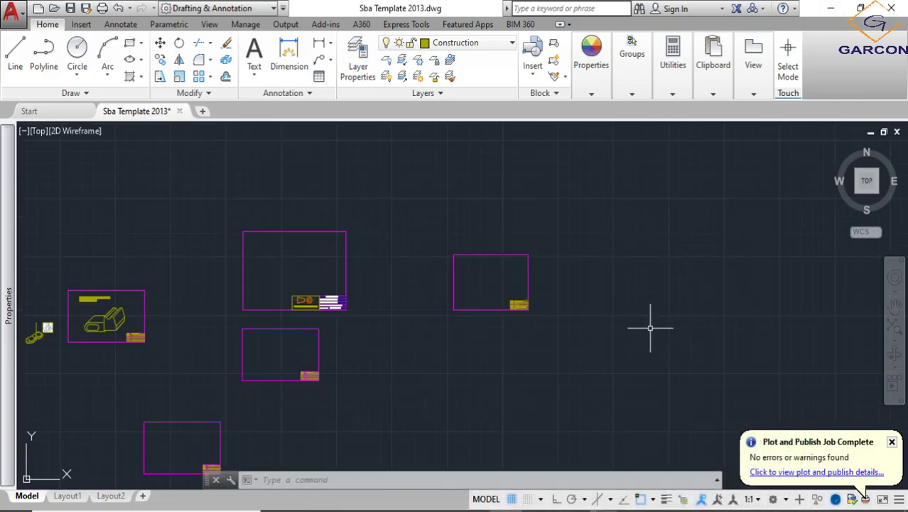
middle_click_drag(610, 317, 566, 311)
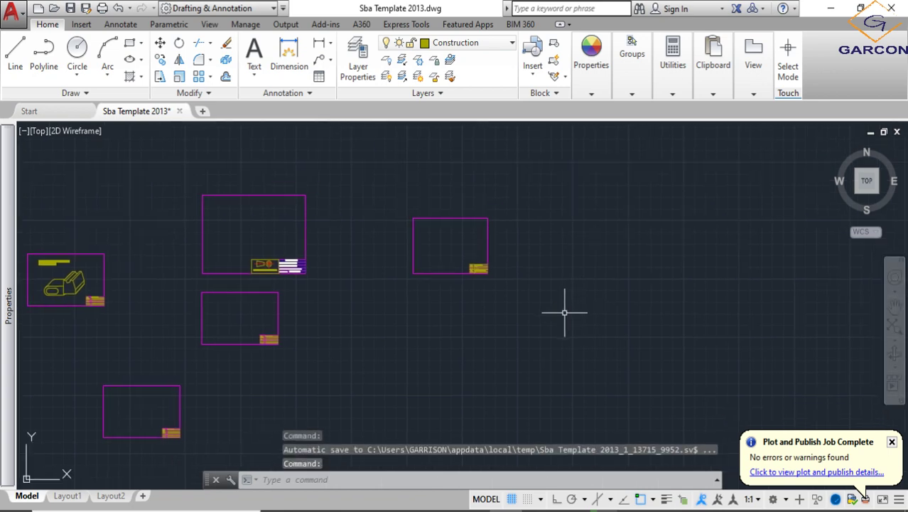
middle_click_drag(553, 318, 569, 336)
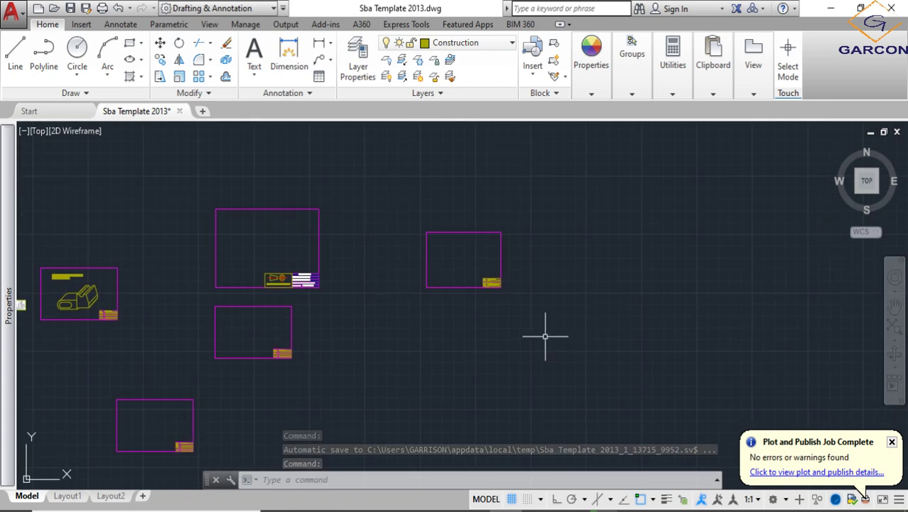
scroll(516, 297, "up", 4)
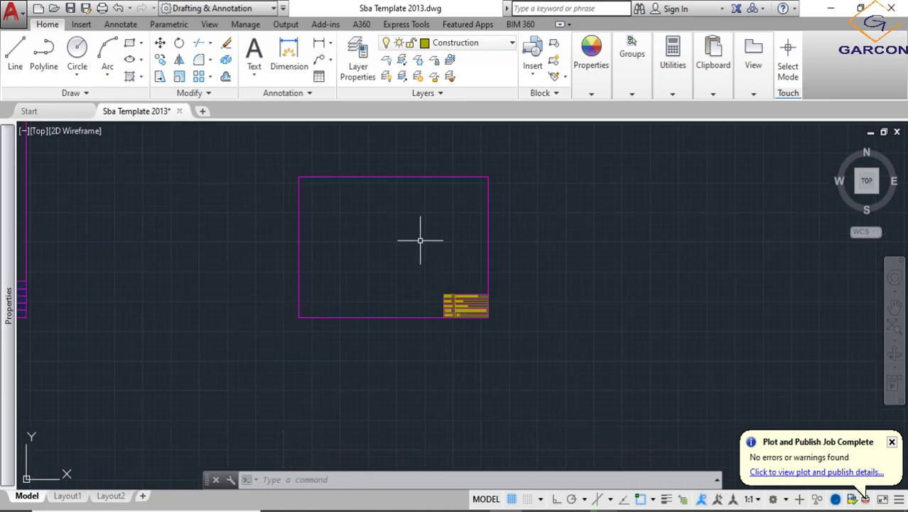
mouse_move(554, 328)
middle_mouse_down()
mouse_move(442, 324)
mouse_move(419, 313)
middle_mouse_up()
middle_click_drag(521, 384, 526, 389)
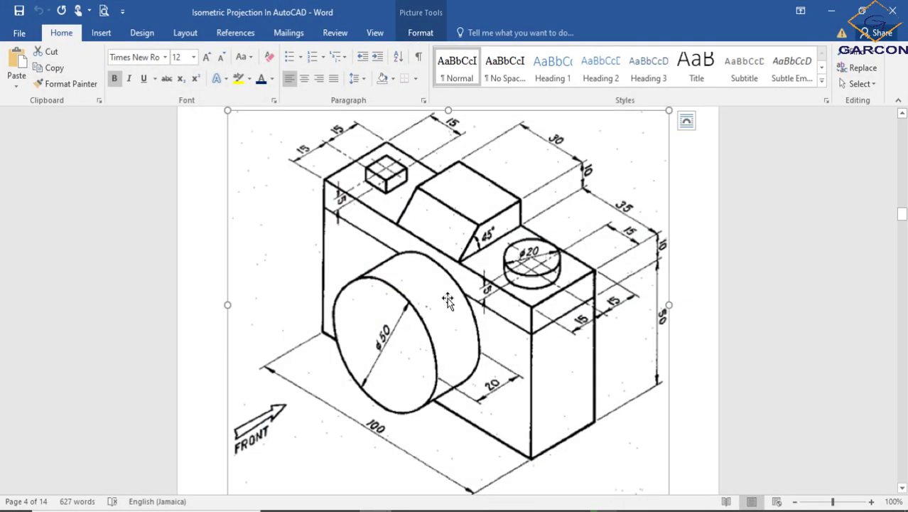
- Copy the dimensioned camera picture from the Word document and paste it into the AutoCAD drawing beside the easternmost sheet frame
right_click(446, 305)
left_click(486, 62)
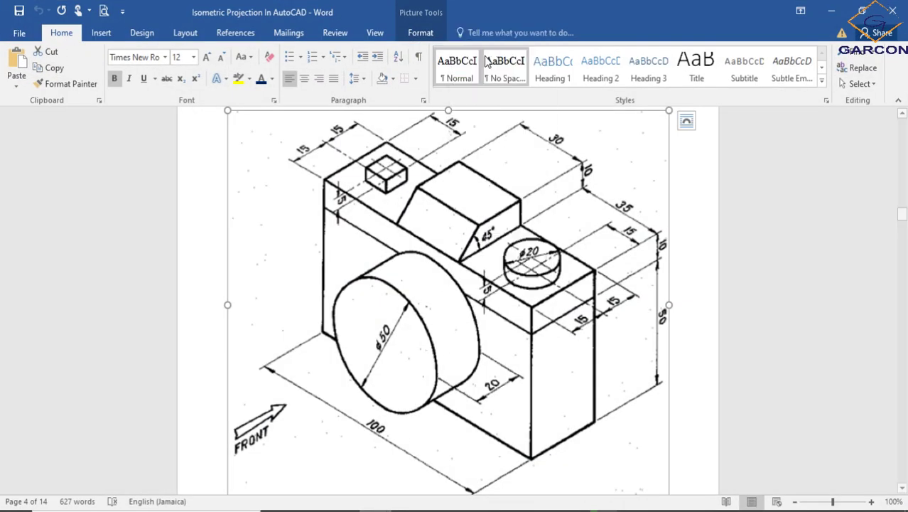
left_click(507, 509)
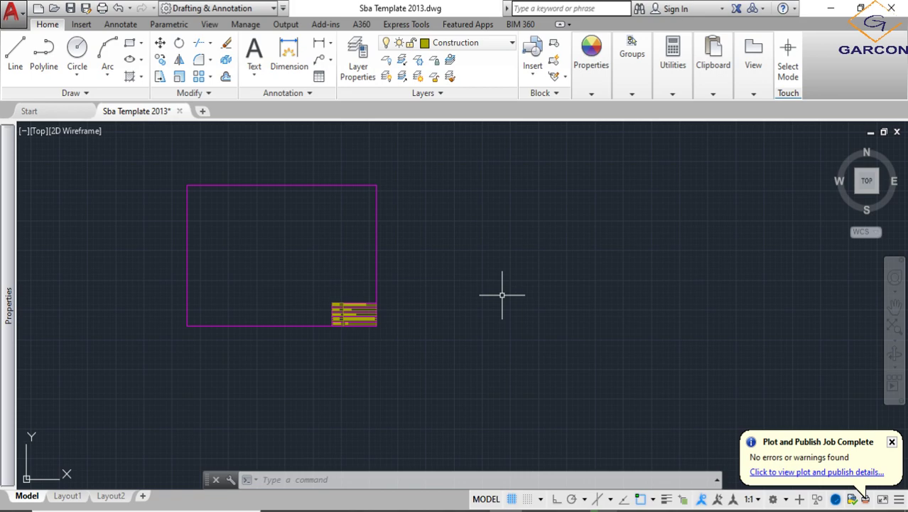
key("ctrl+v")
scroll(484, 313, "down", 5)
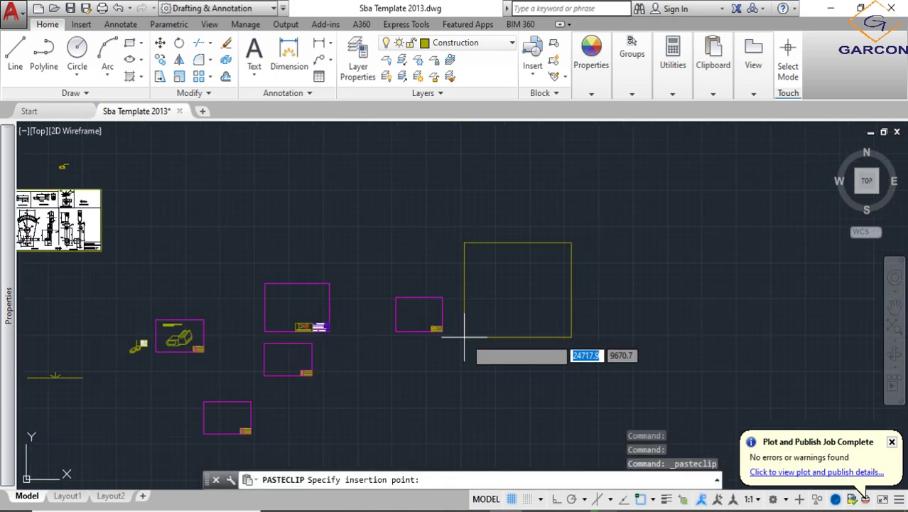
left_click(479, 326)
scroll(496, 298, "up", 4)
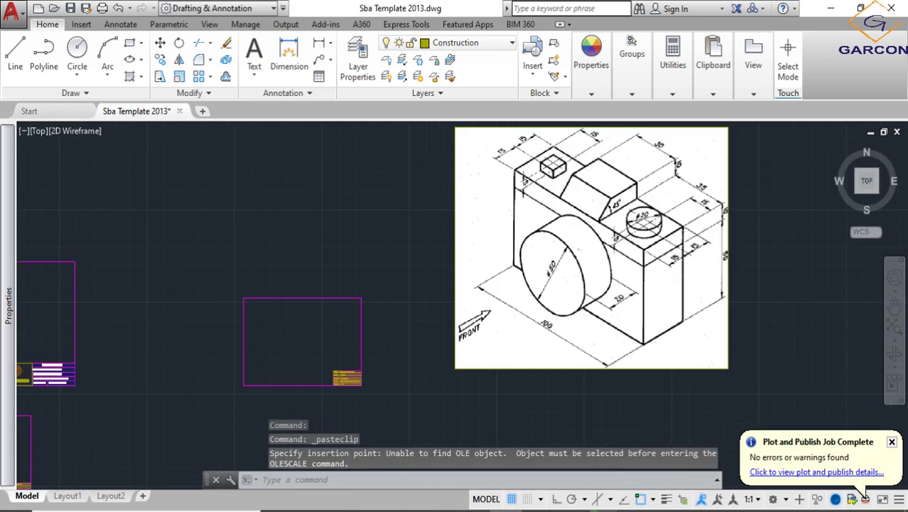
scroll(496, 298, "down", 2)
- Shrink the pasted camera picture by stretching its upper outer corner inward, then deselect it
left_click(631, 182)
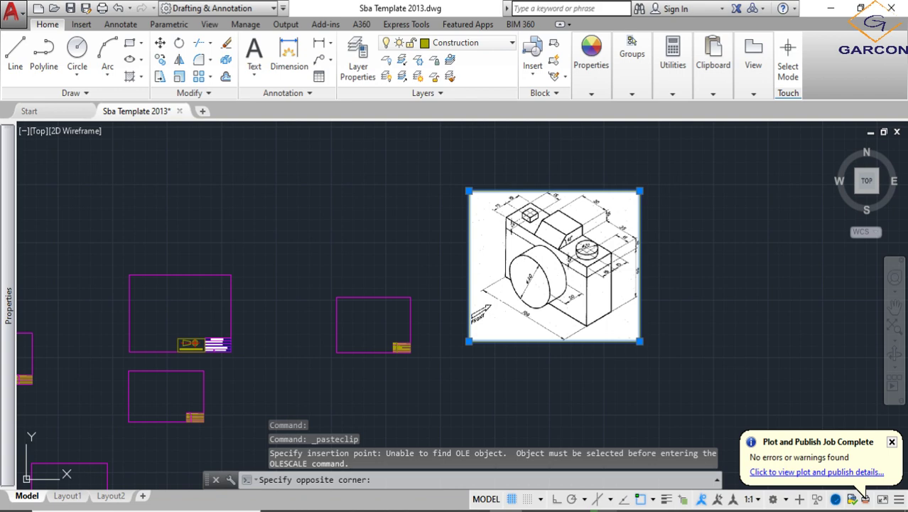
left_click(639, 190)
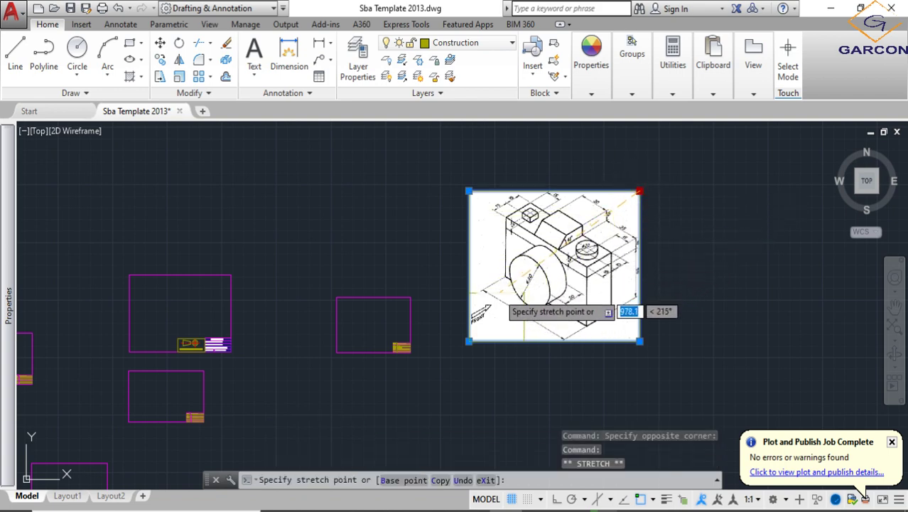
left_click(498, 296)
scroll(491, 331, "up", 10)
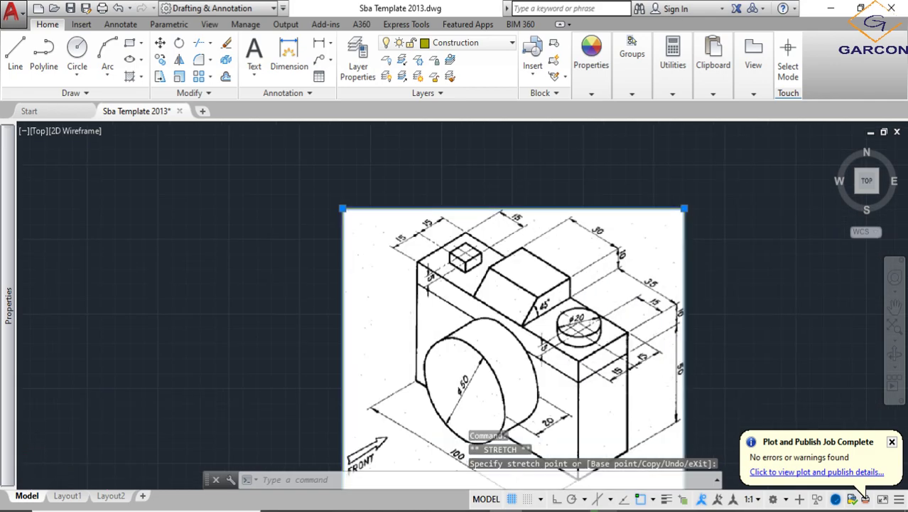
scroll(493, 330, "down", 6)
middle_click_drag(464, 291, 373, 274)
key("Escape")
scroll(410, 279, "up", 2)
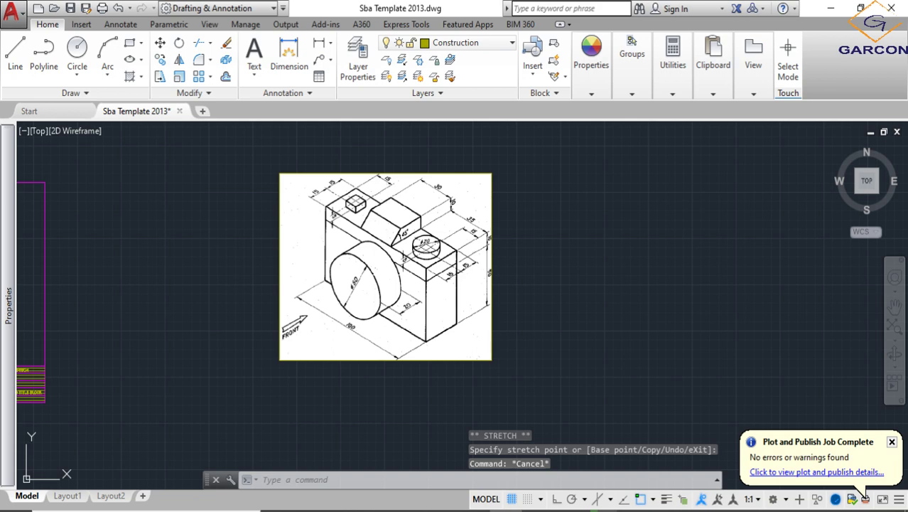
scroll(454, 295, "down", 3)
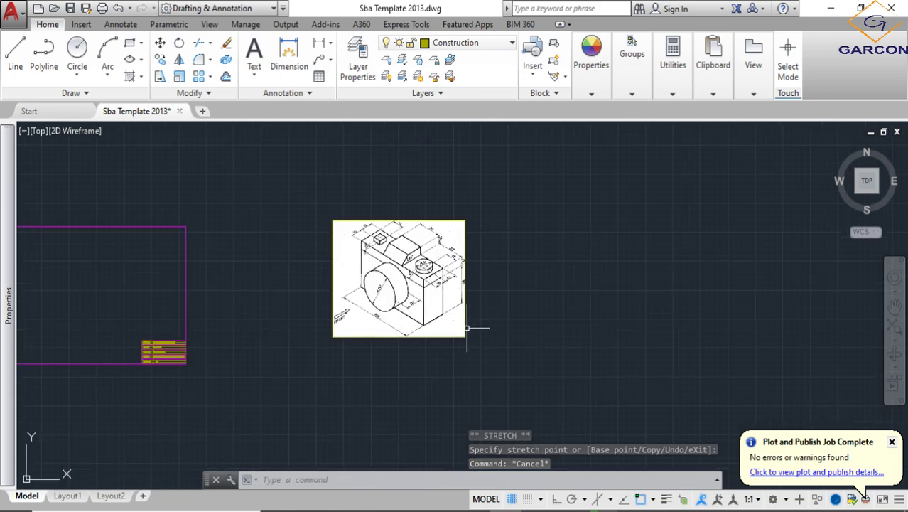
- Turn on isometric drafting in the right isoplane and Ortho mode, keeping the camera picture beside free drawing space
left_click(598, 499)
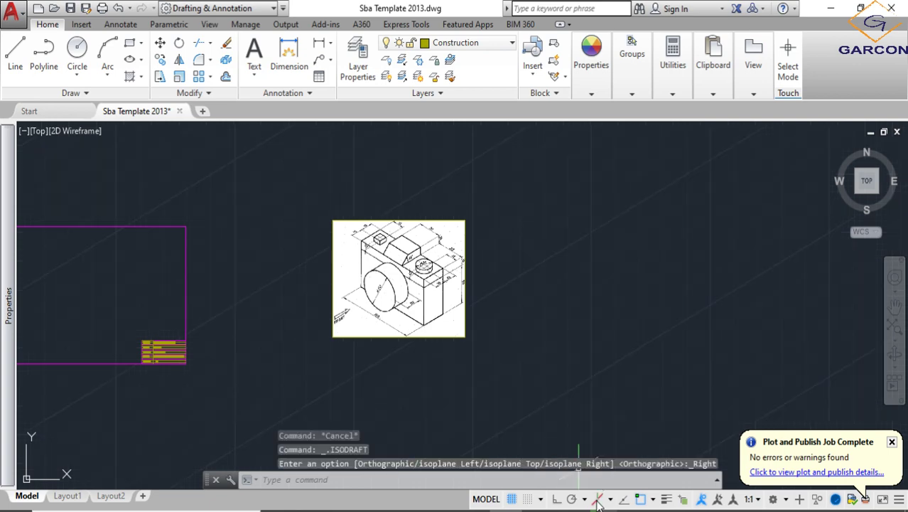
left_click(558, 499)
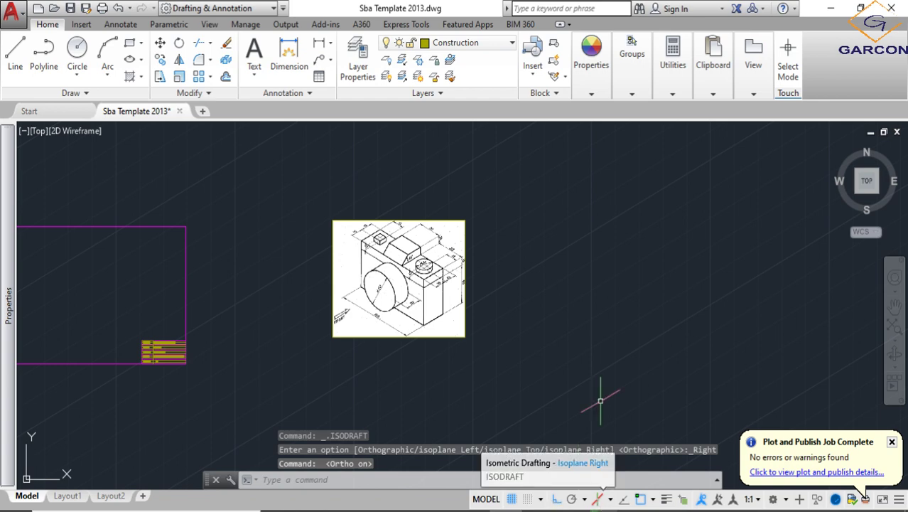
middle_click_drag(548, 308, 458, 313)
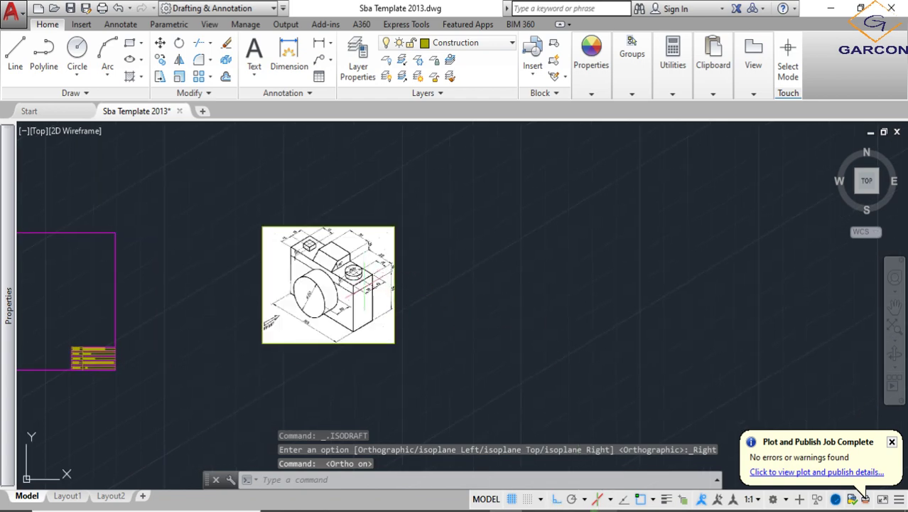
scroll(365, 284, "up", 2)
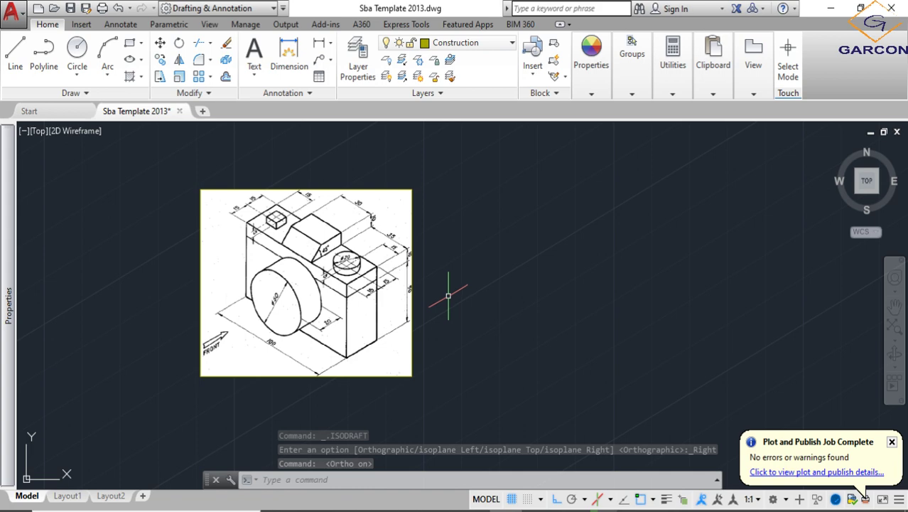
middle_click_drag(466, 298, 443, 292)
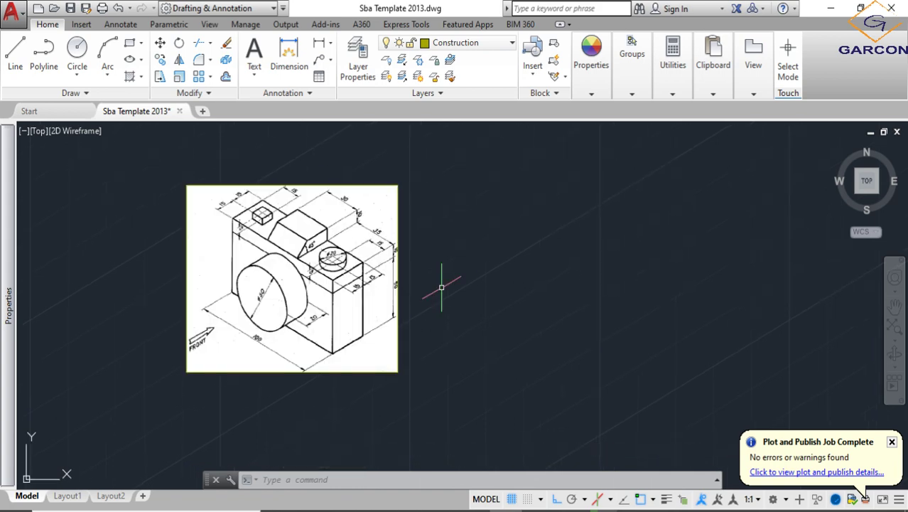
middle_click_drag(485, 257, 343, 262)
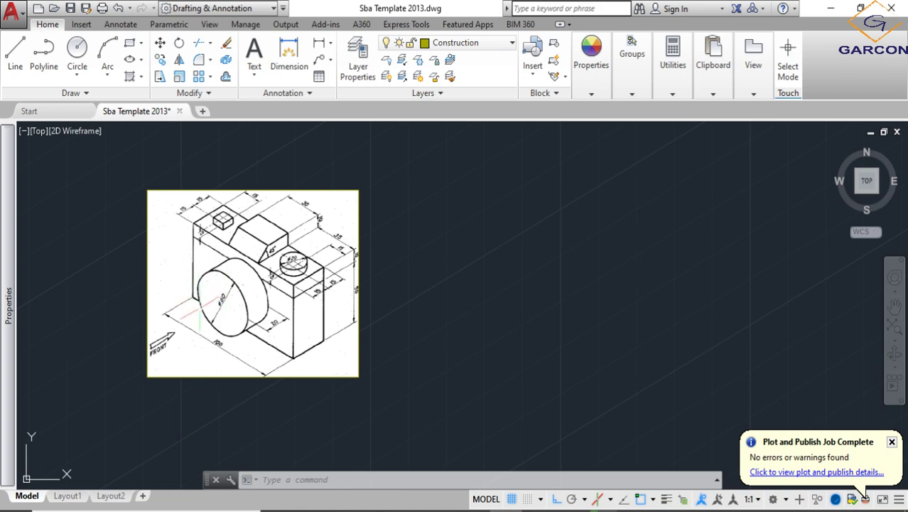
middle_click_drag(415, 305, 382, 309)
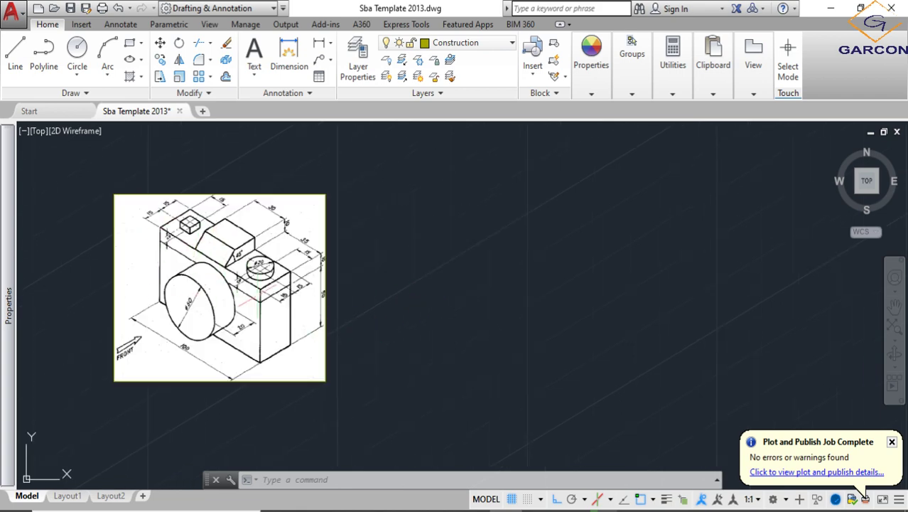
- Start the camera body's end face beside the reference picture with a 30-unit bottom line along the 30° isometric axis
left_click(16, 53)
scroll(161, 222, "up", 2)
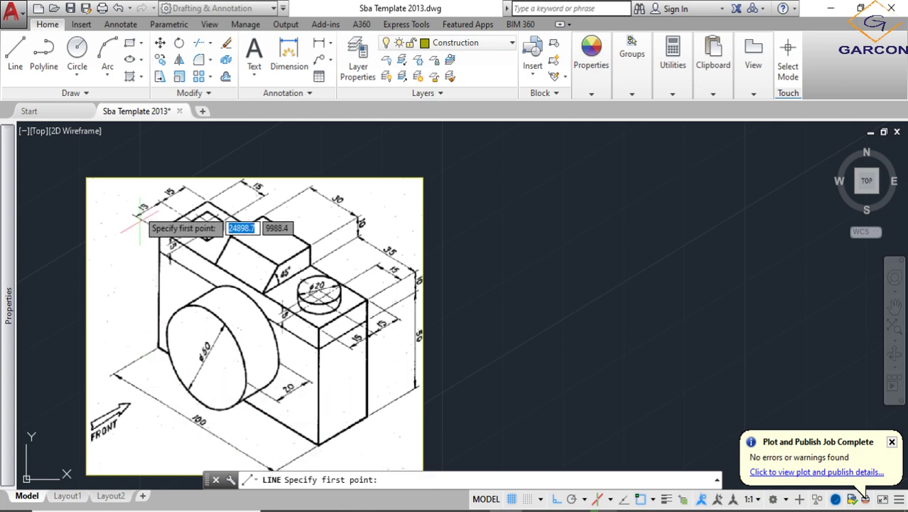
scroll(146, 224, "up", 3)
scroll(217, 172, "down", 3)
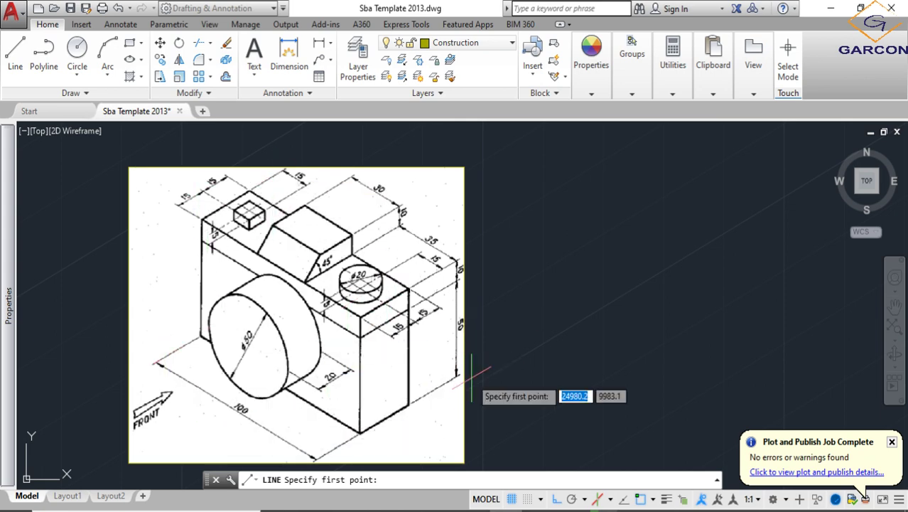
scroll(461, 333, "up", 4)
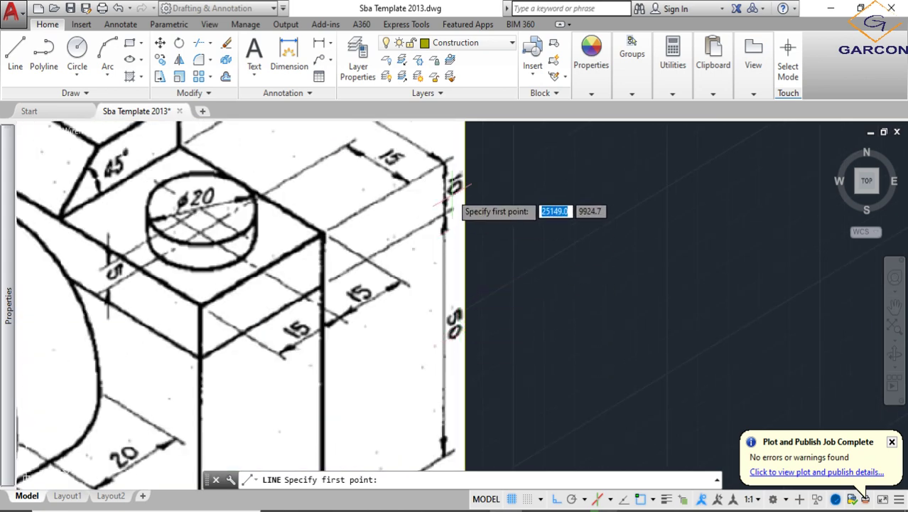
scroll(438, 245, "down", 5)
scroll(498, 324, "up", 3)
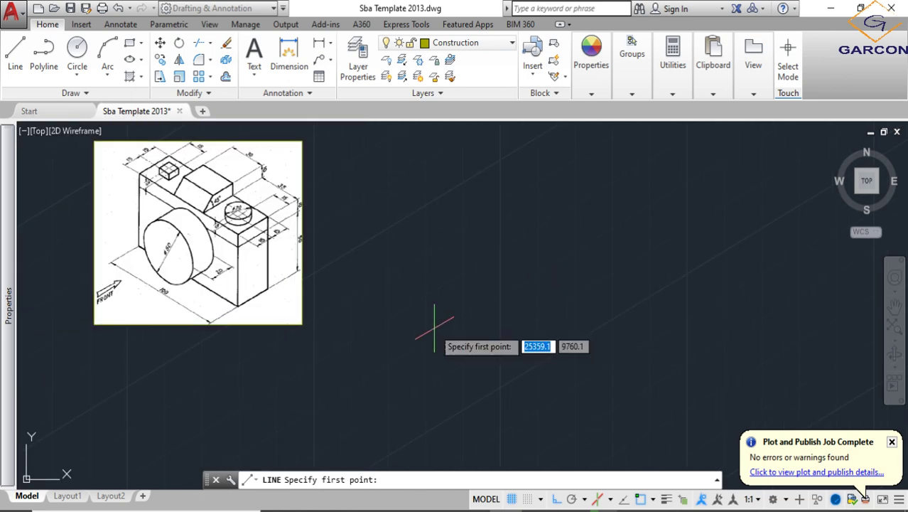
left_click(411, 311)
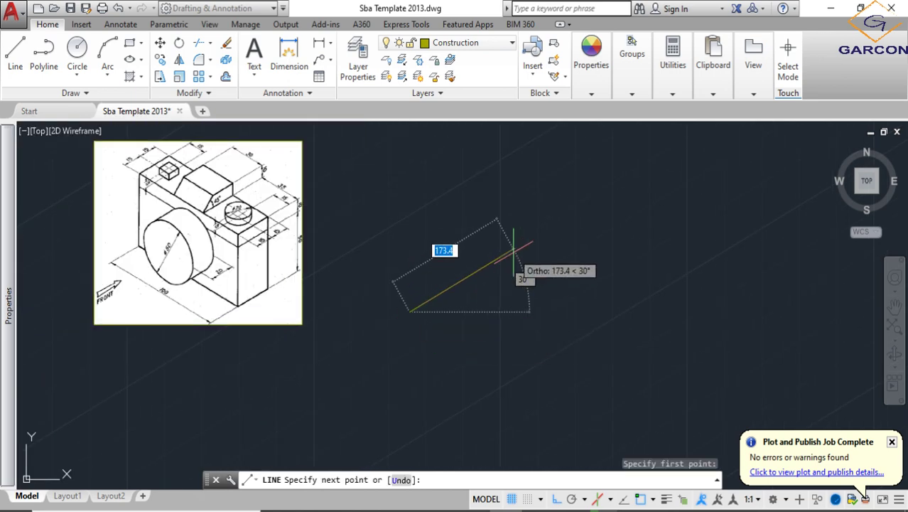
type("30")
key("Return")
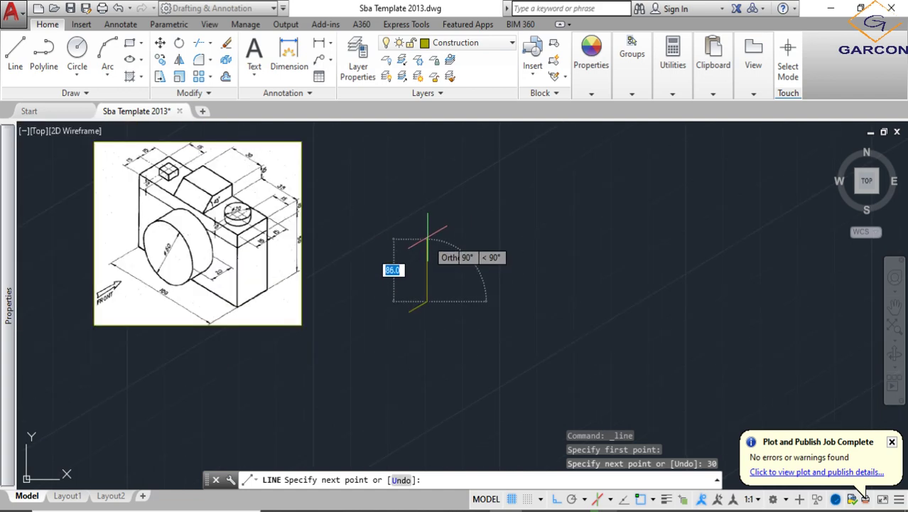
- Complete the end face with a 60-unit vertical edge, a 30-unit top edge and a closing edge to the start point
type("6")
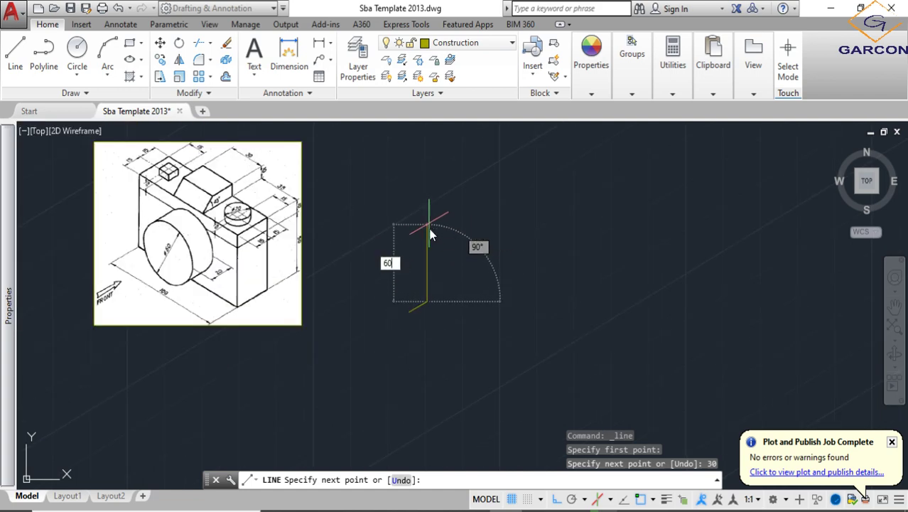
type("0")
key("Return")
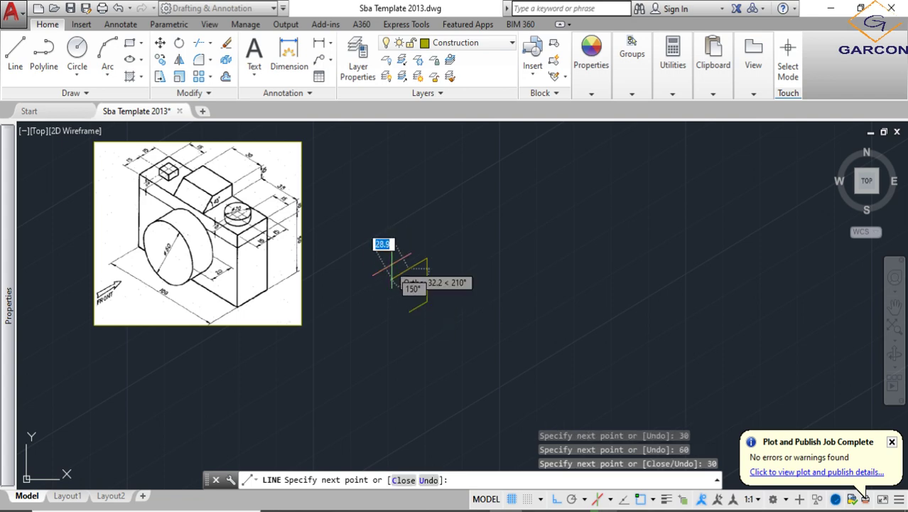
scroll(389, 273, "up", 2)
key("Return")
left_click(422, 366)
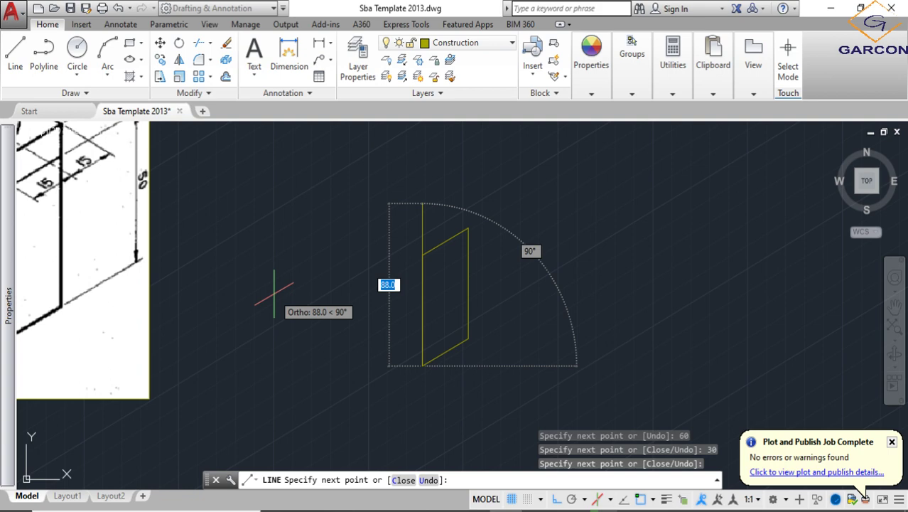
- Switch the drafting plane to the left isoplane and end the pending Line command
key("F5")
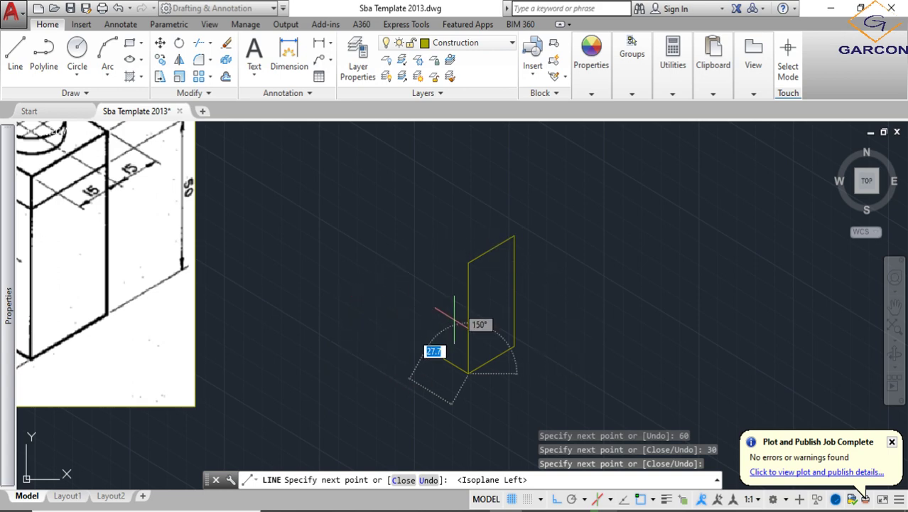
left_click(611, 500)
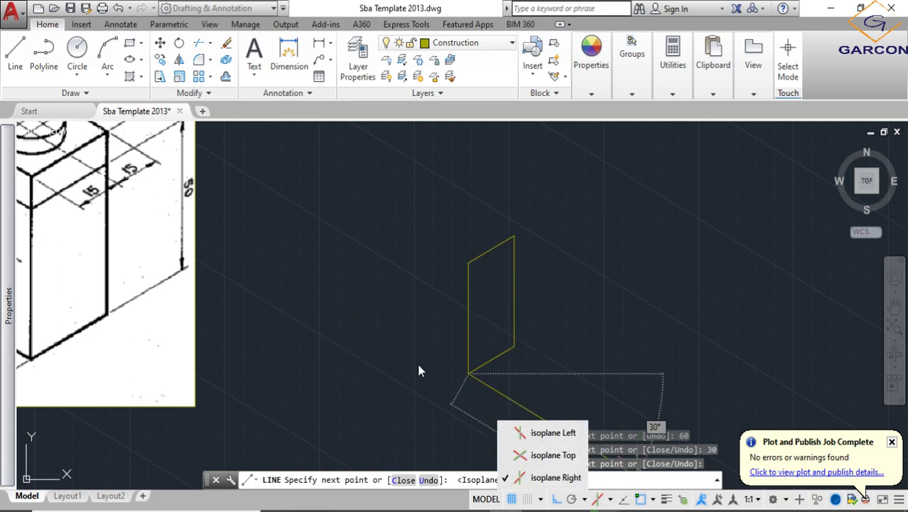
key("F5")
key("Escape")
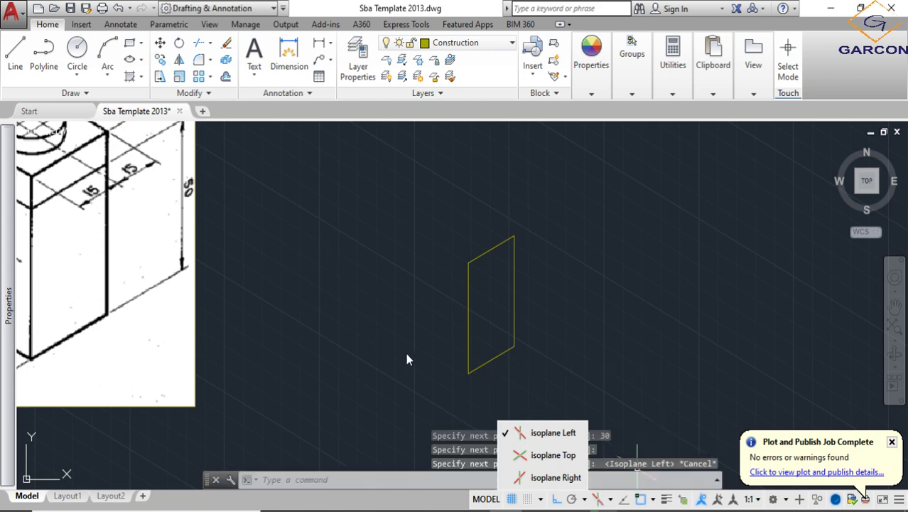
- Draw the front face's 100-unit bottom edge from the end face's lower front corner along the 150° isometric axis
left_click(466, 375)
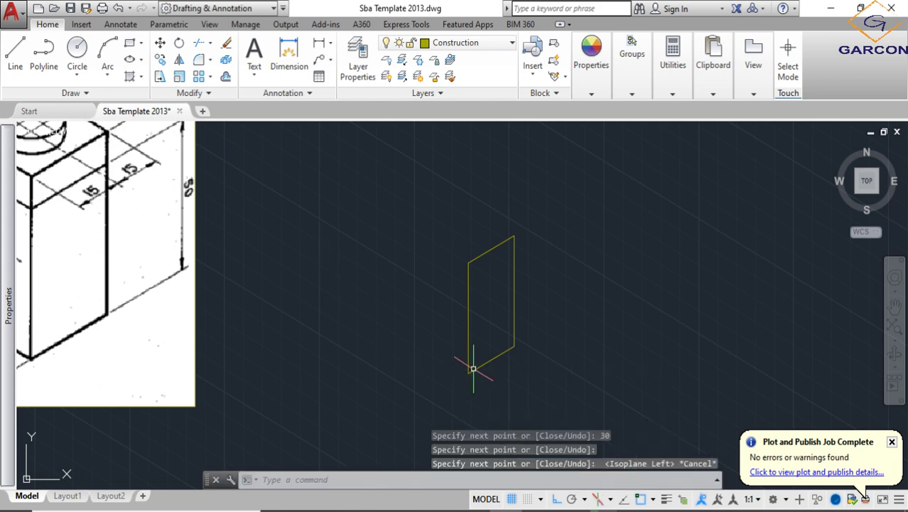
key("Return")
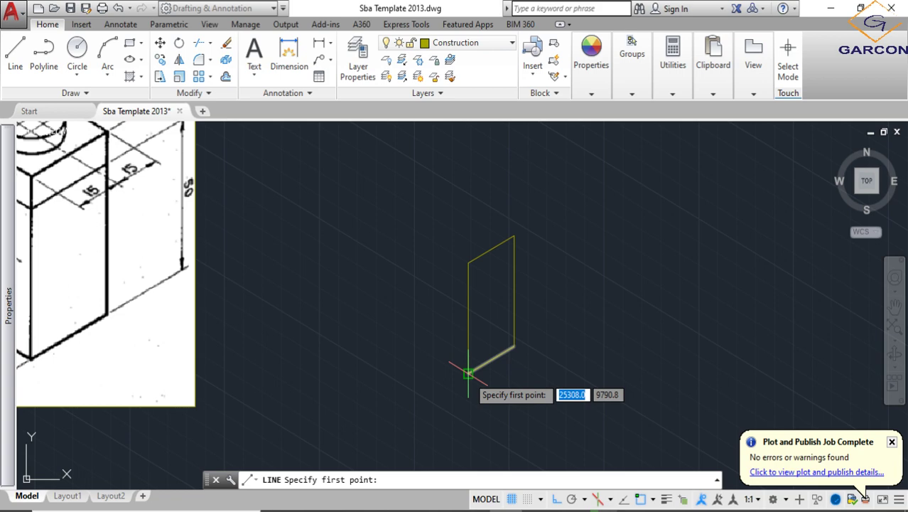
left_click(468, 373)
type("00")
key("Return")
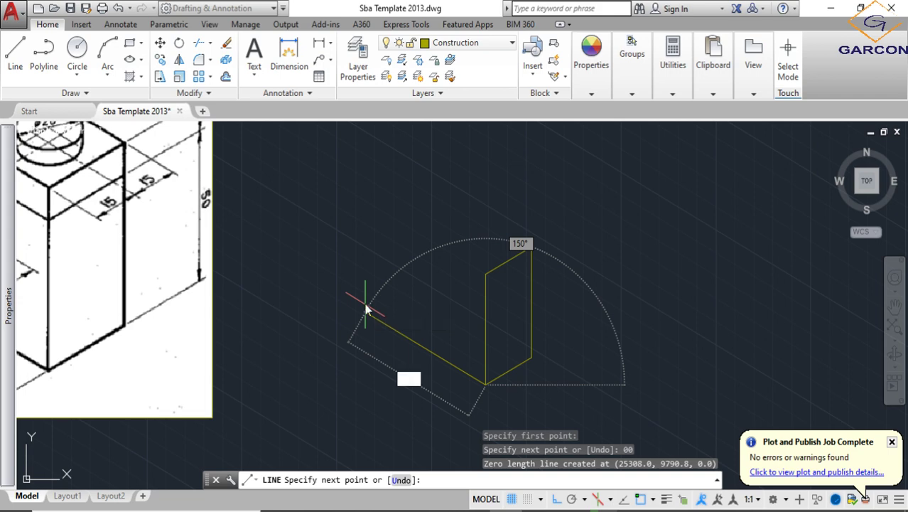
type("100")
key("Return")
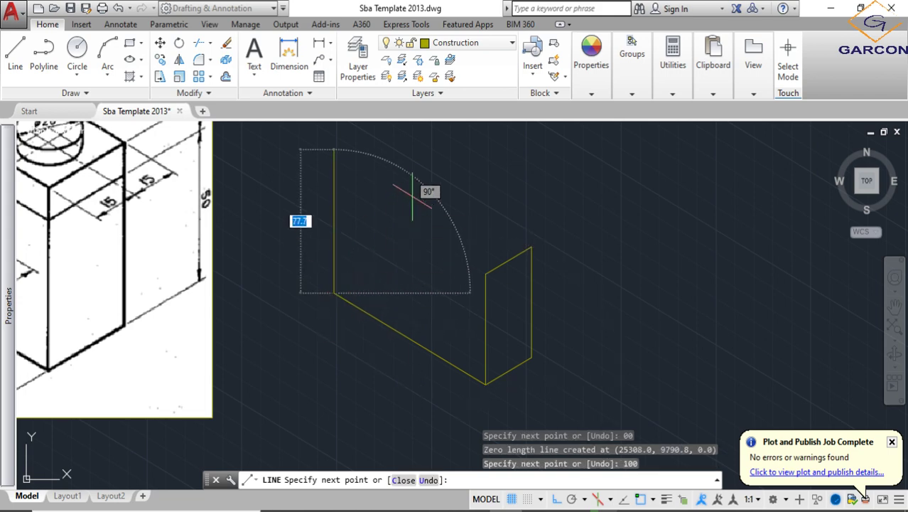
- Complete the front face with a 60-unit vertical edge and a top edge back to the end face's upper front corner
type("60")
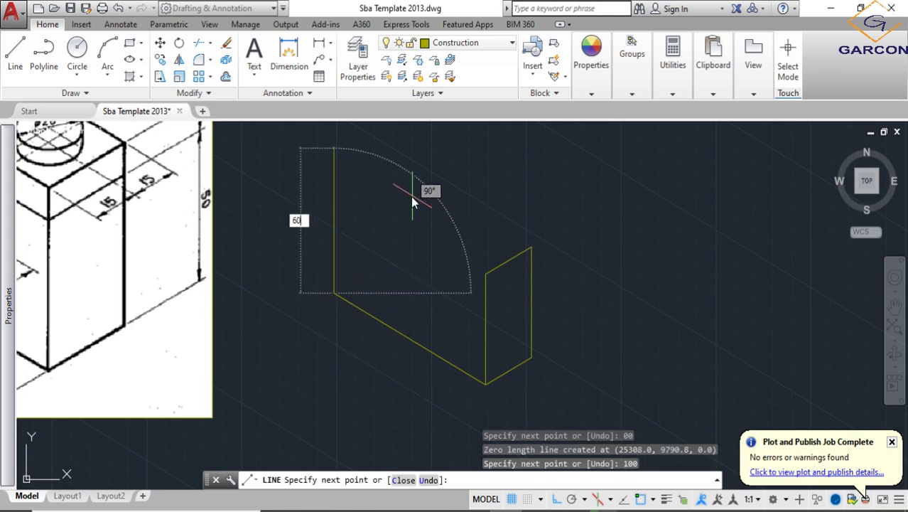
key("Return")
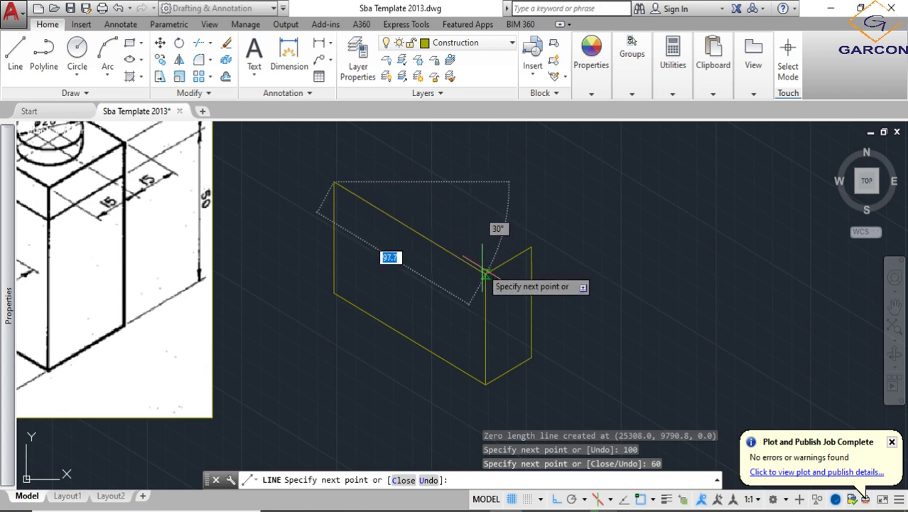
key("Return")
- In the top isoplane, add a 30-unit edge at 30° from the front face's far upper corner and close the top face at the end face
key("Return")
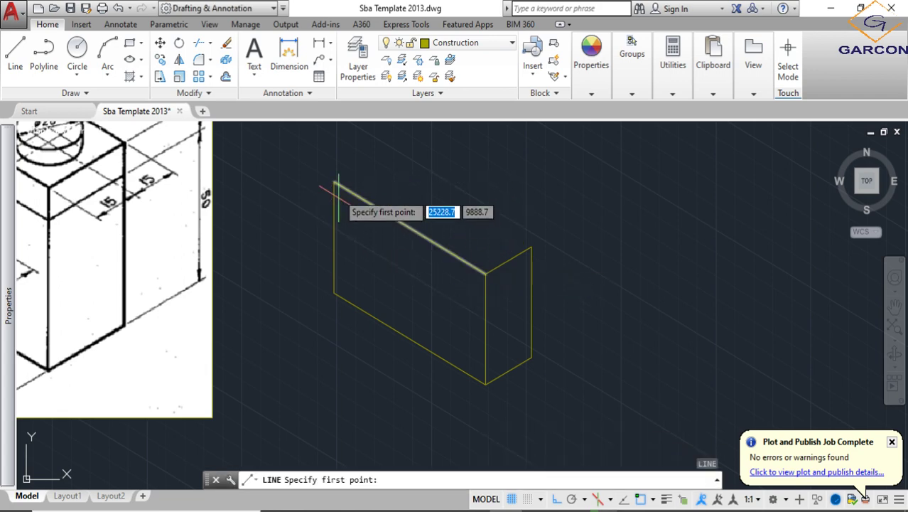
left_click(334, 182)
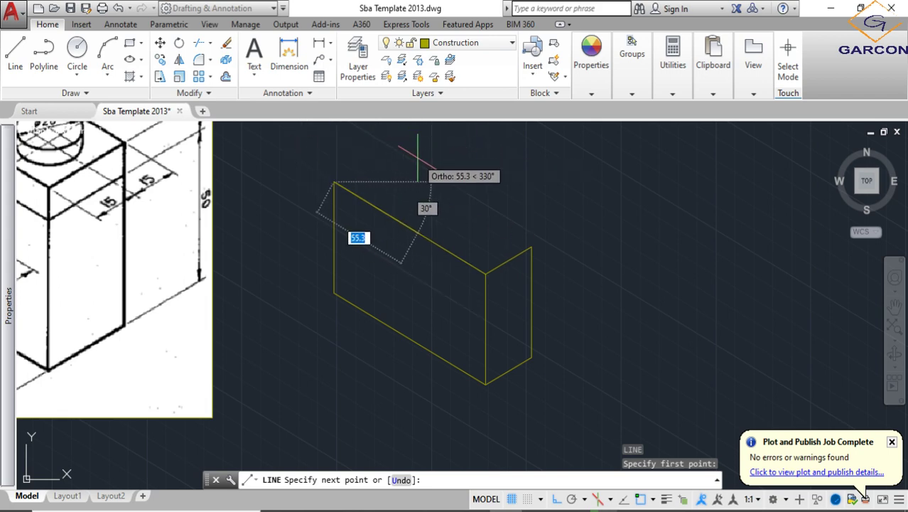
key("F5")
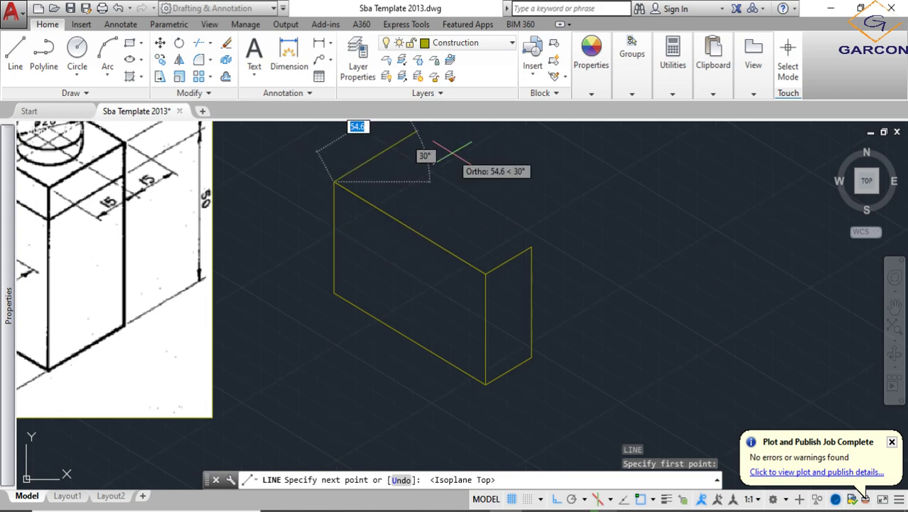
type("30")
key("Return")
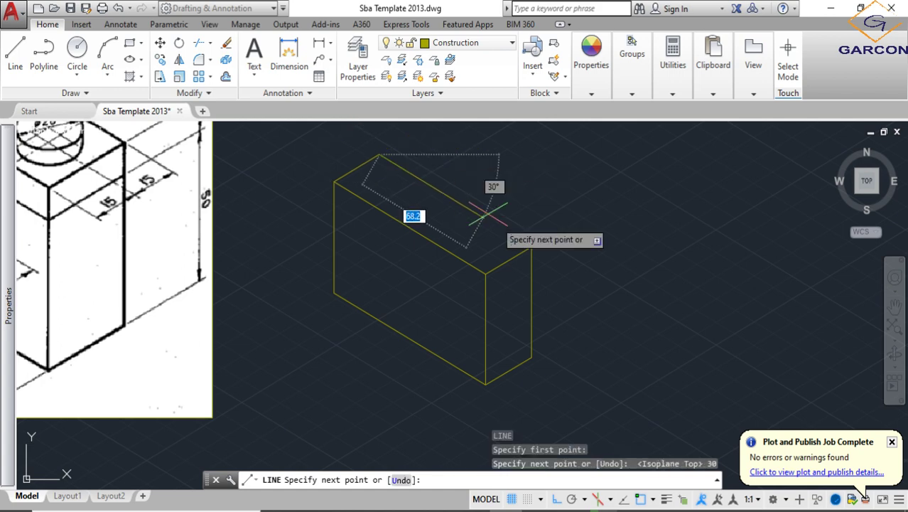
key("Escape")
- Examine the reference picture's dimensions around the upper band and round button at the camera's end
scroll(561, 263, "down", 4)
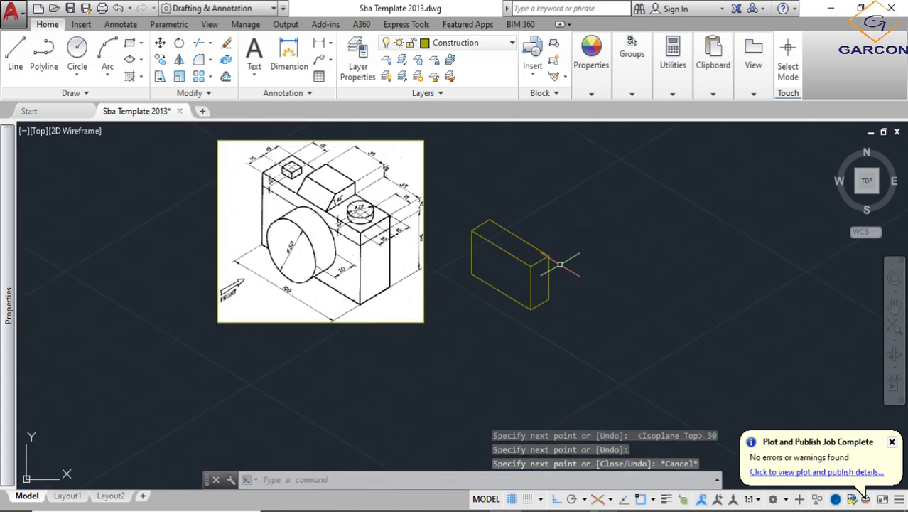
scroll(327, 199, "up", 2)
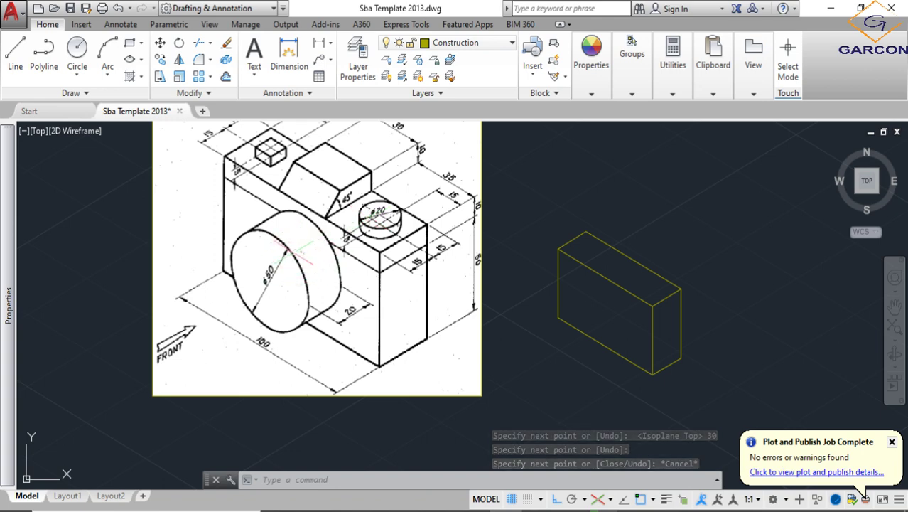
scroll(350, 264, "up", 3)
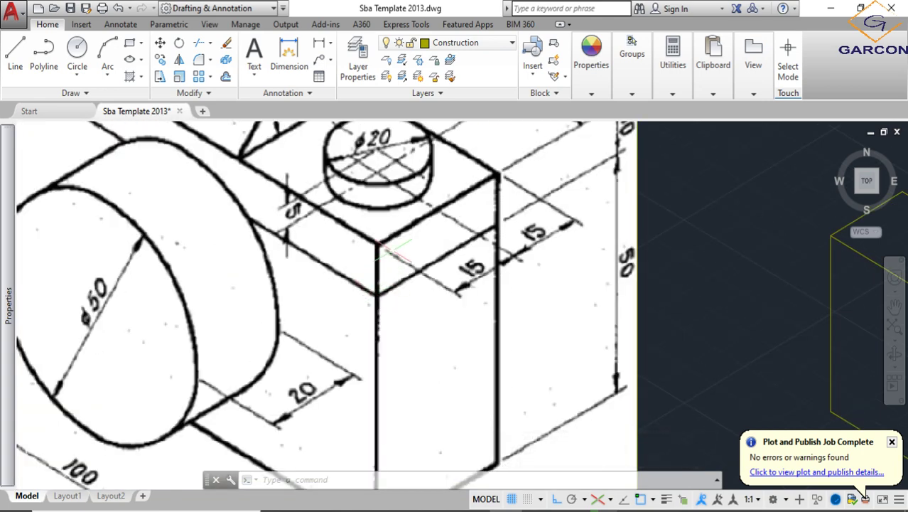
scroll(398, 283, "down", 1)
scroll(398, 282, "down", 2)
scroll(487, 252, "up", 4)
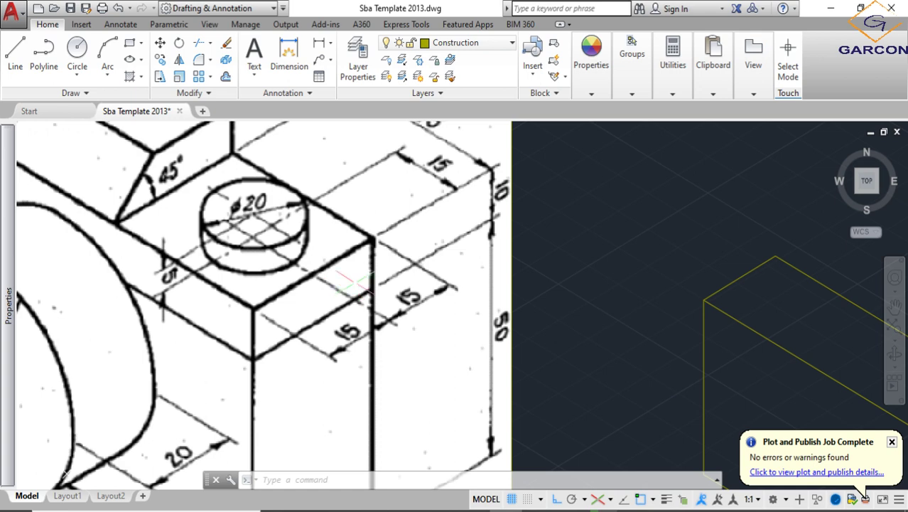
scroll(348, 288, "down", 4)
- Draw a 10-unit line from the body's near upper corner along the 330° isometric axis
left_click(15, 54)
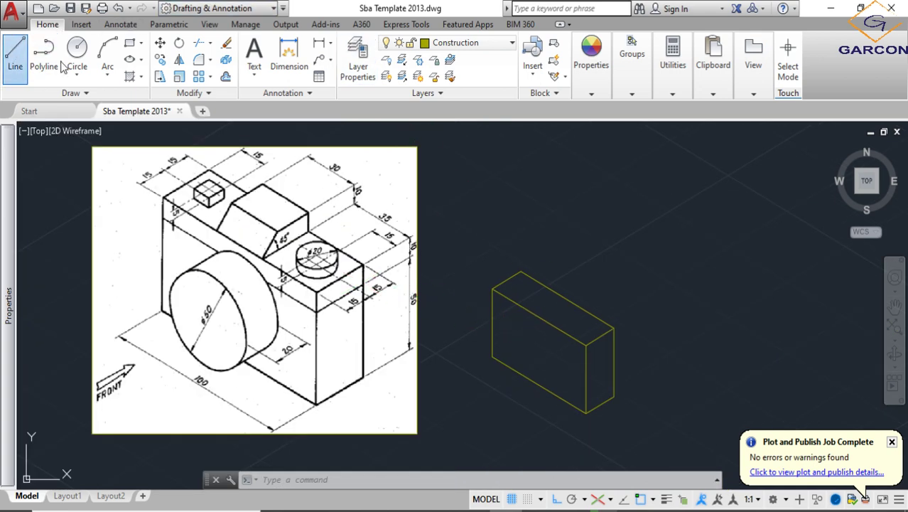
scroll(594, 345, "up", 3)
middle_click_drag(595, 344, 551, 281)
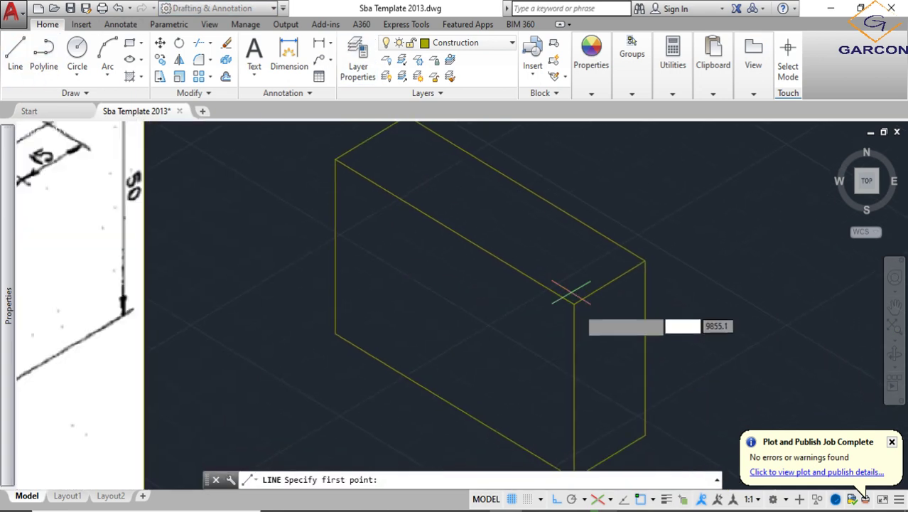
left_click(574, 304)
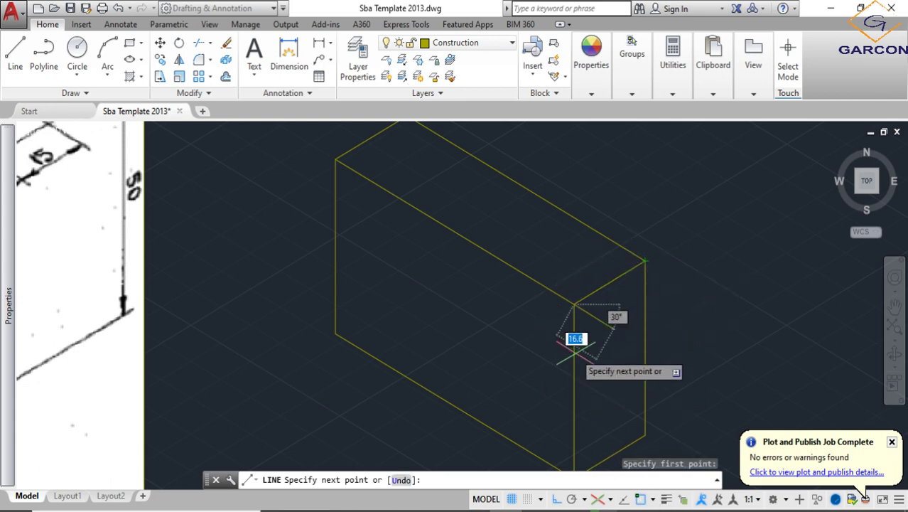
type("10")
key("Return")
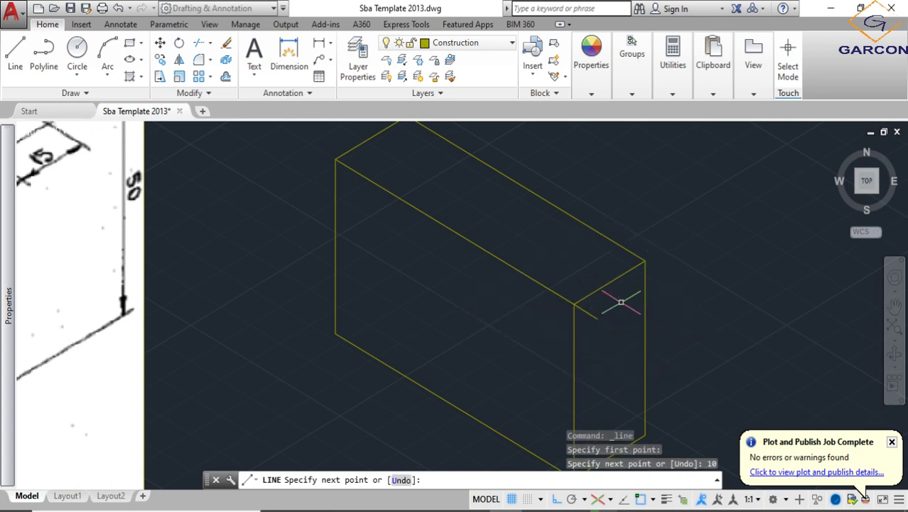
key("Escape")
- In the right isoplane, draw a line 10 units down from the near upper corner and on at 30° past the end face's back edge
left_click(15, 54)
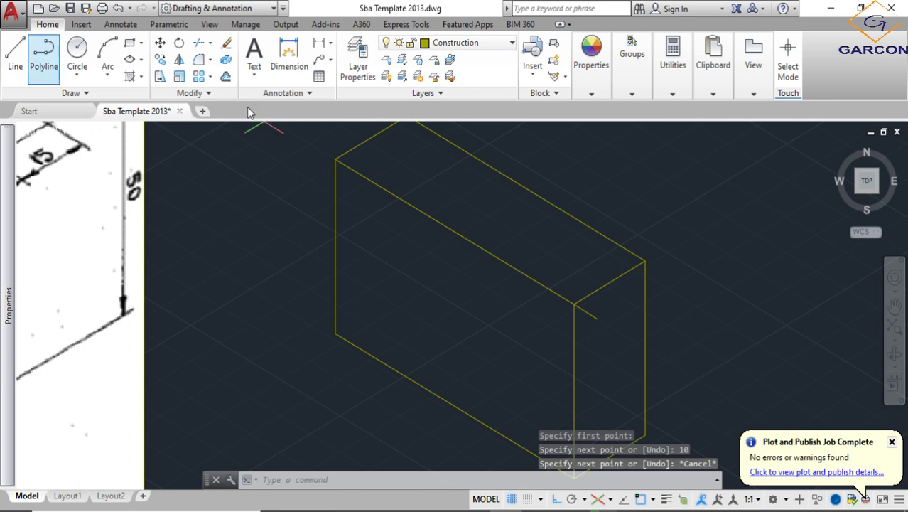
left_click(574, 305)
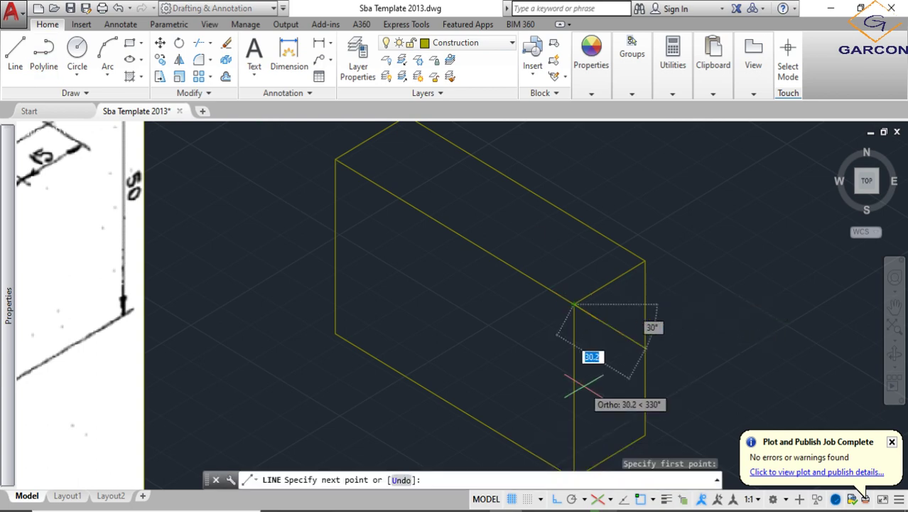
key("F5")
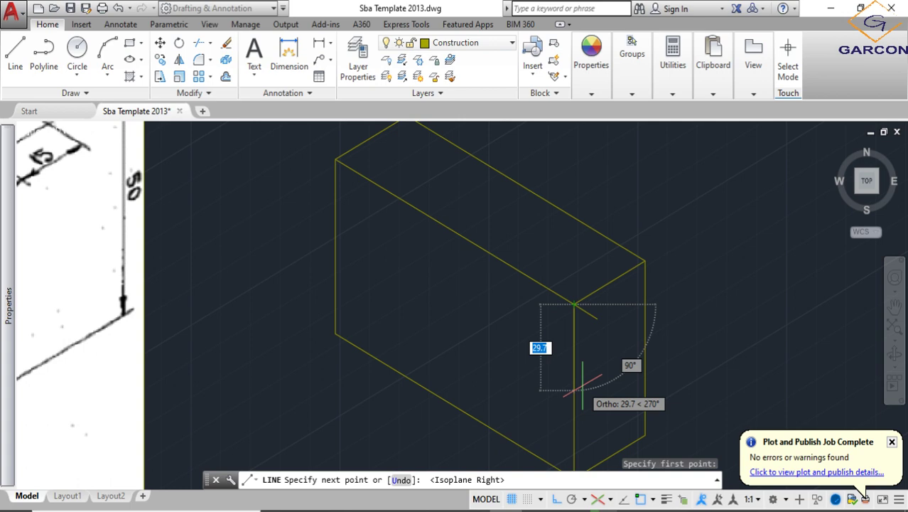
type("10")
key("Return")
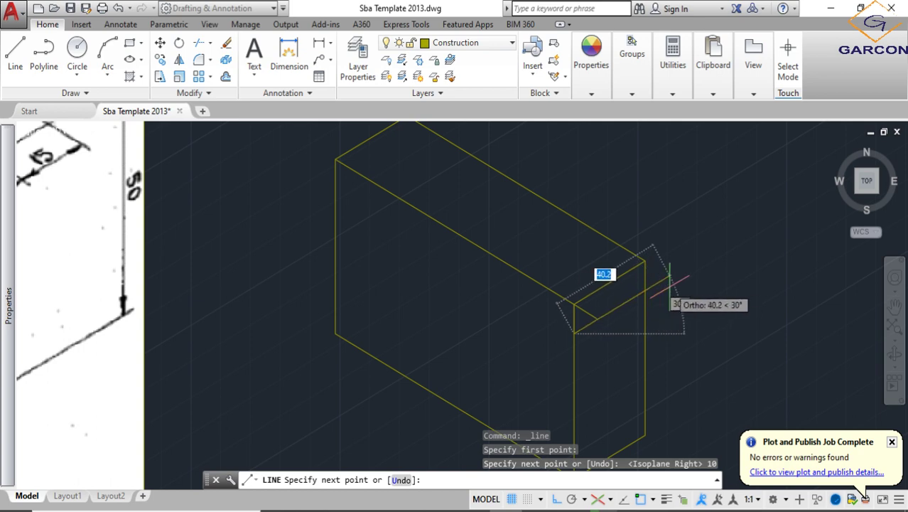
left_click(646, 286)
left_click(662, 281)
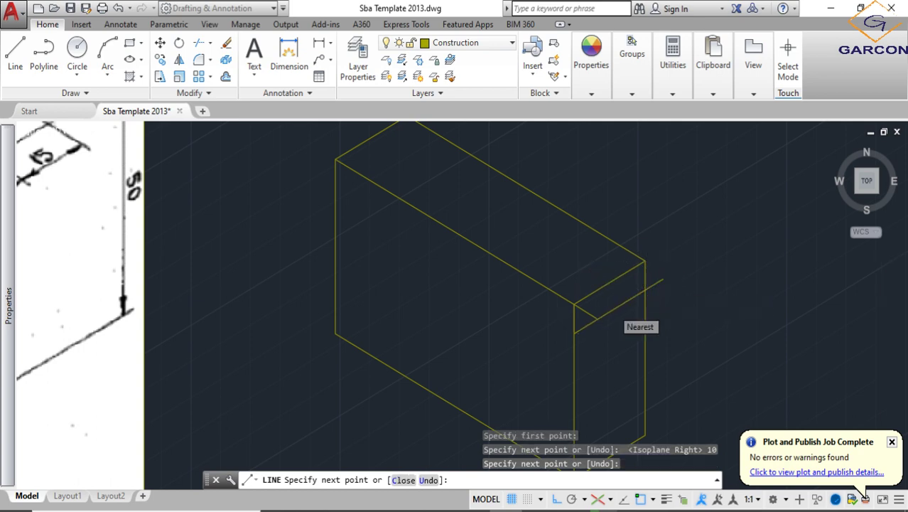
key("Return")
- In the left isoplane, draw the band line from the 10-unit mark along the 150° axis past the front face's far edge
key("Return")
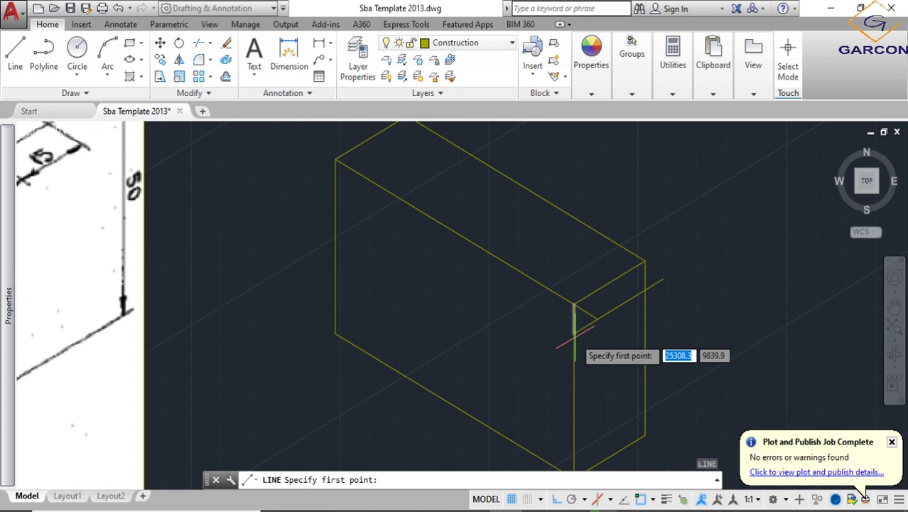
left_click(574, 331)
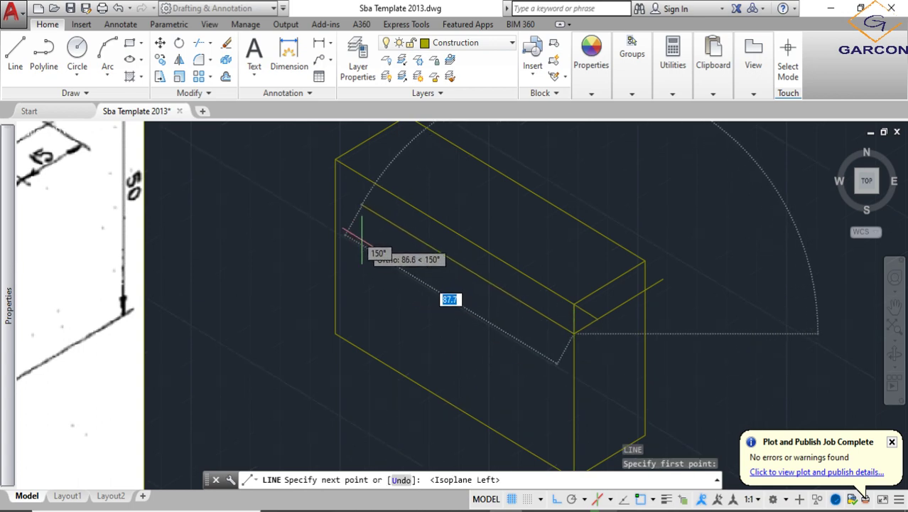
left_click(315, 177)
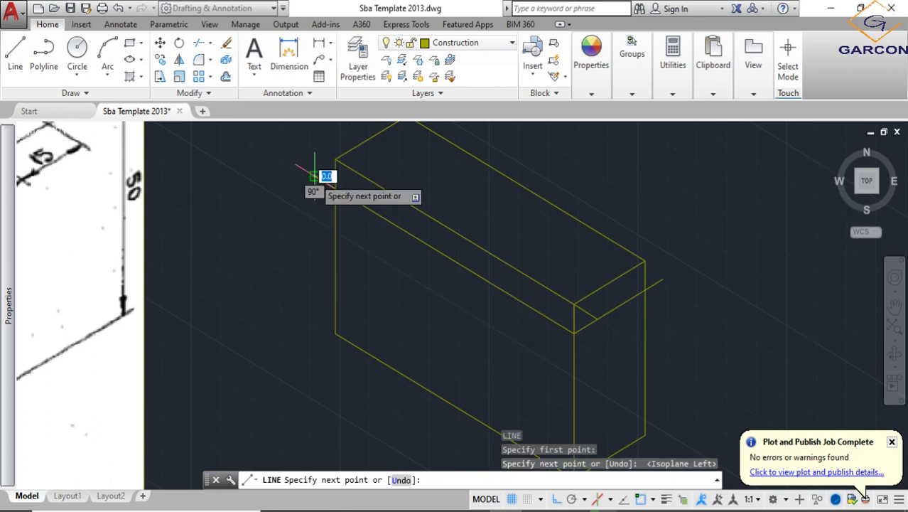
key("Return")
- Draw a vertical centre line from the midpoint of the front face's top edge down past its bottom edge
scroll(485, 290, "down", 3)
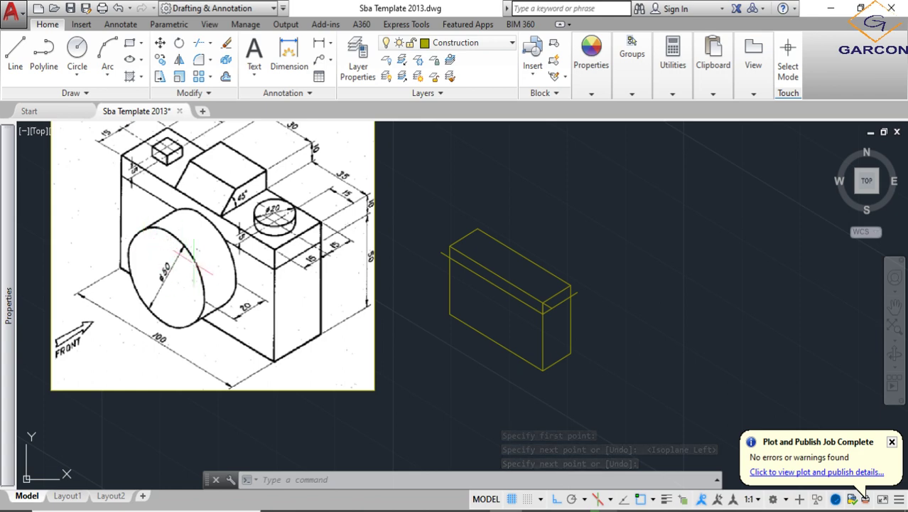
left_click(15, 53)
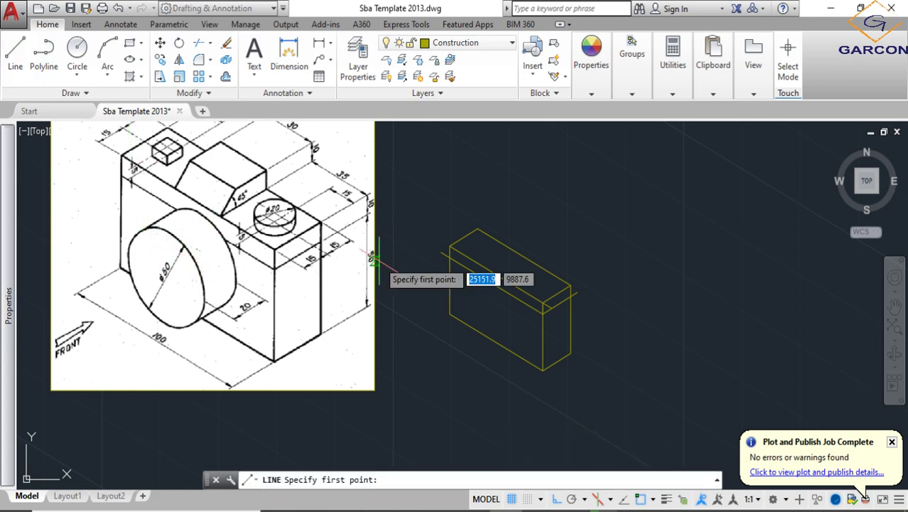
left_click(496, 274)
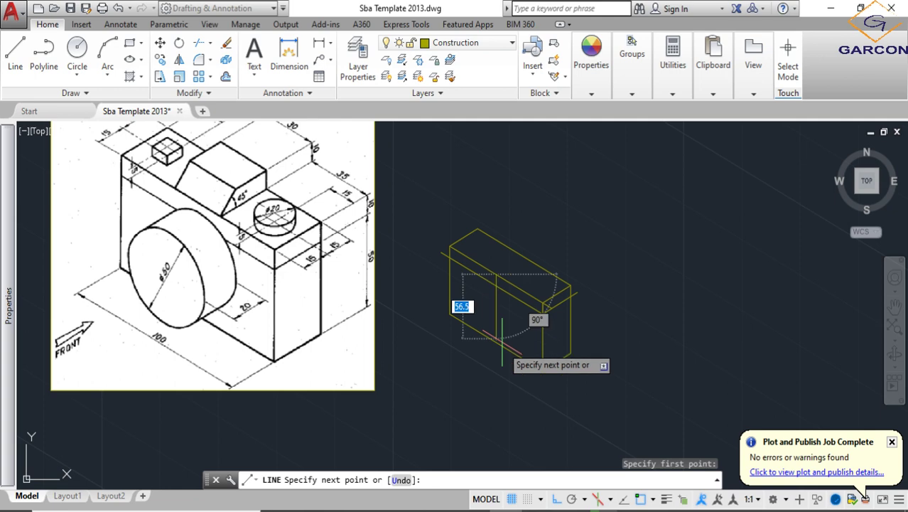
left_click(498, 367)
key("Return")
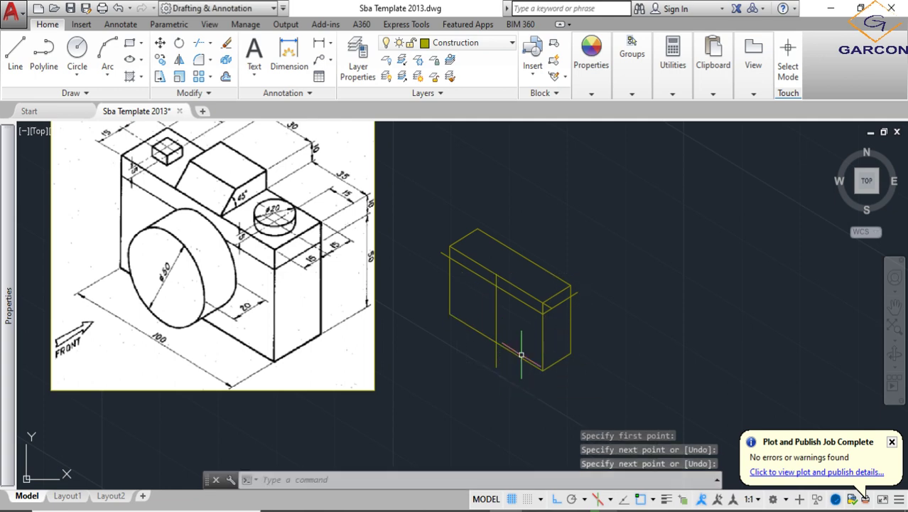
- Draw a line from the midpoint of the body's near vertical edge along the 150° axis past the front face's far edge
key("Return")
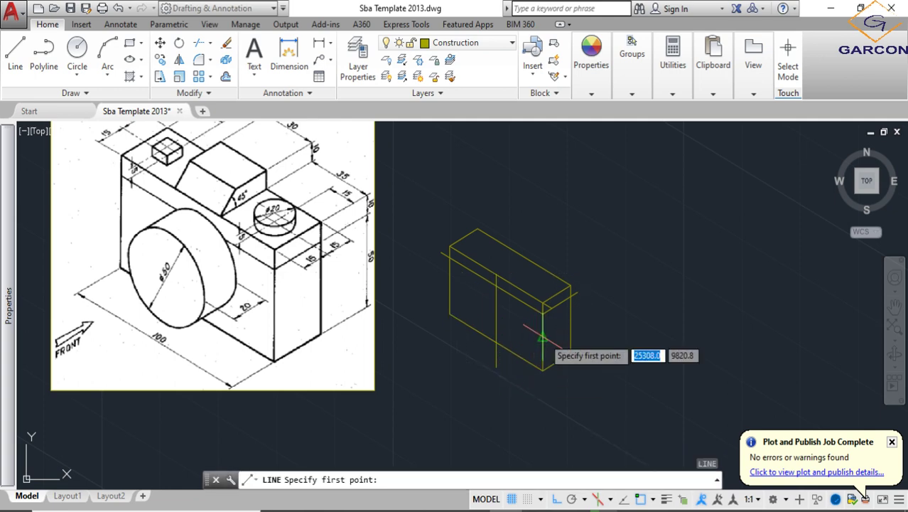
left_click(542, 336)
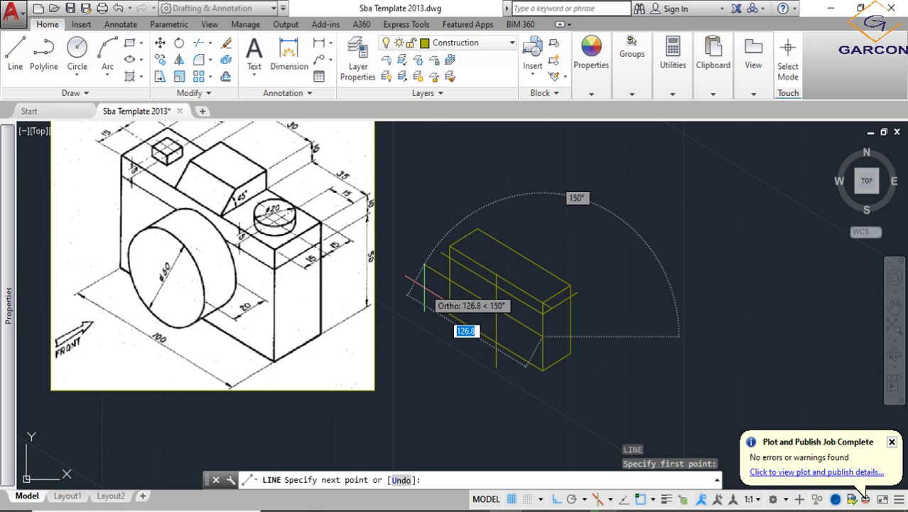
left_click(424, 288)
key("Return")
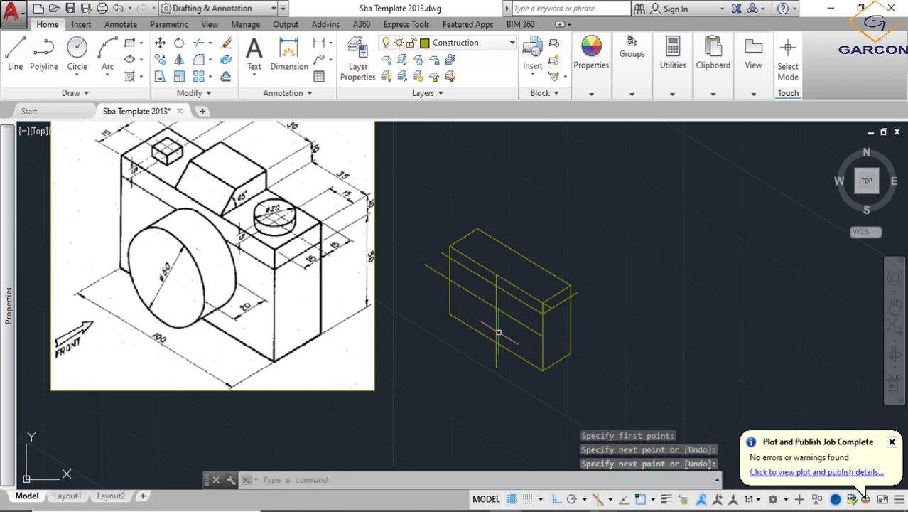
- Examine the lens in the reference picture, checking its diameter, depth and position on the camera's front face
scroll(493, 329, "up", 4)
scroll(503, 321, "down", 4)
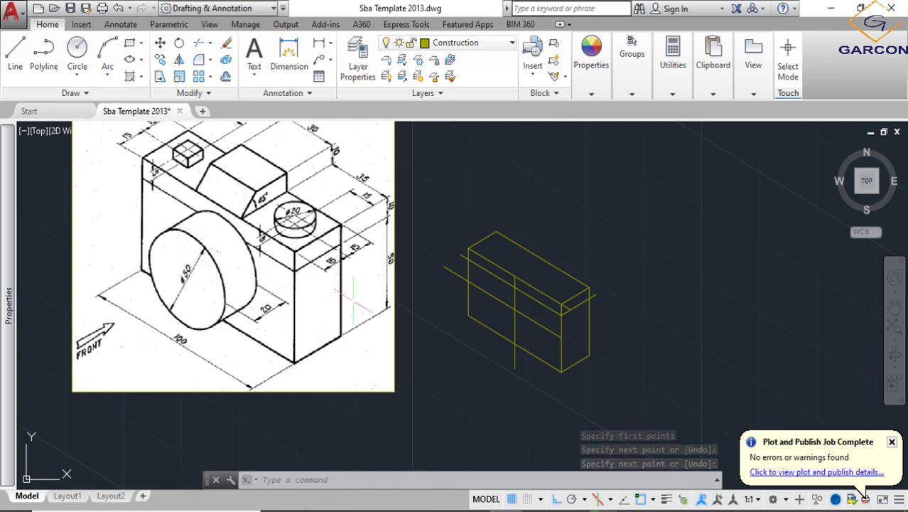
scroll(211, 290, "up", 4)
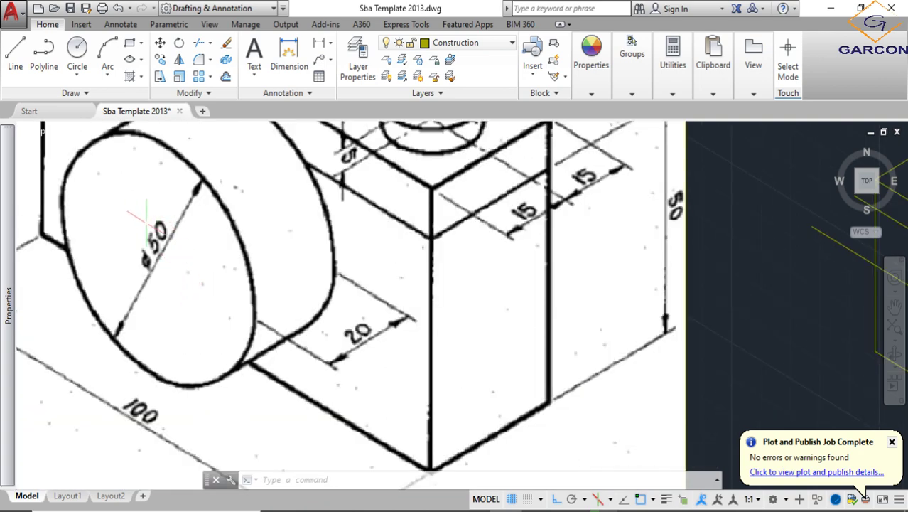
scroll(145, 219, "down", 3)
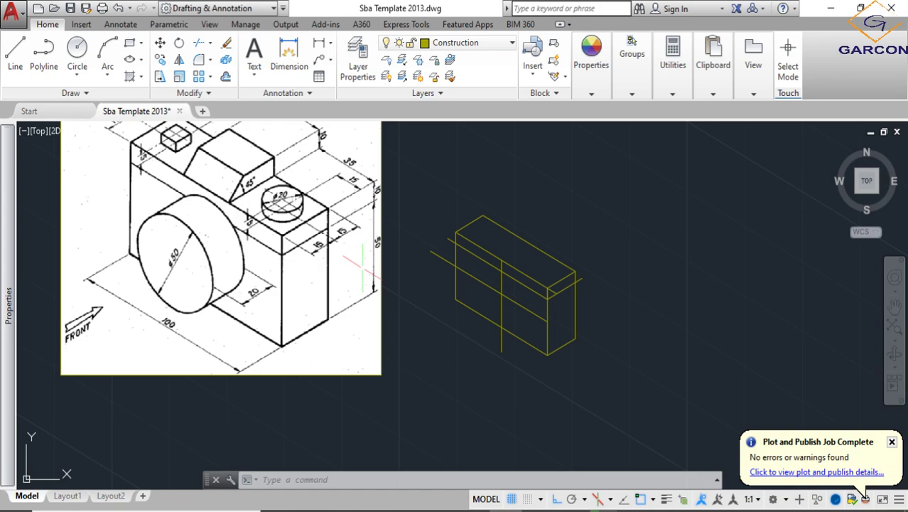
scroll(363, 187, "up", 4)
scroll(403, 321, "down", 4)
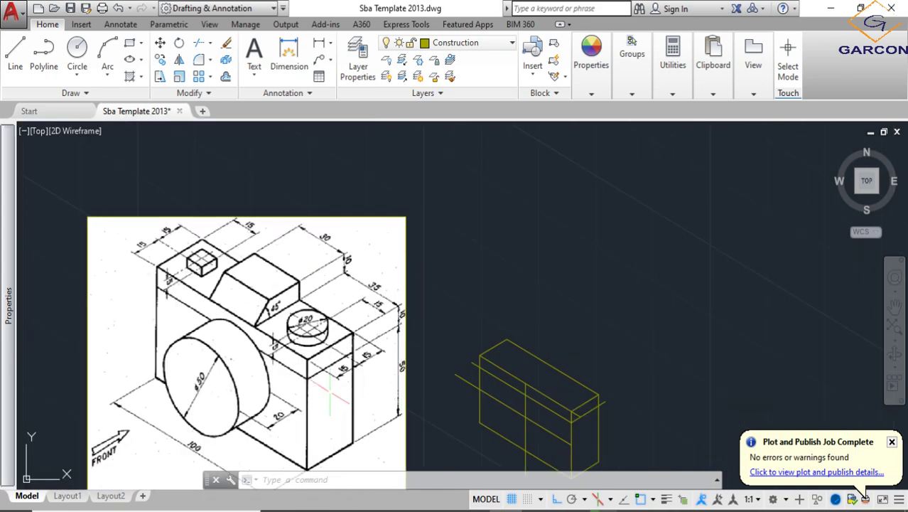
scroll(209, 350, "up", 6)
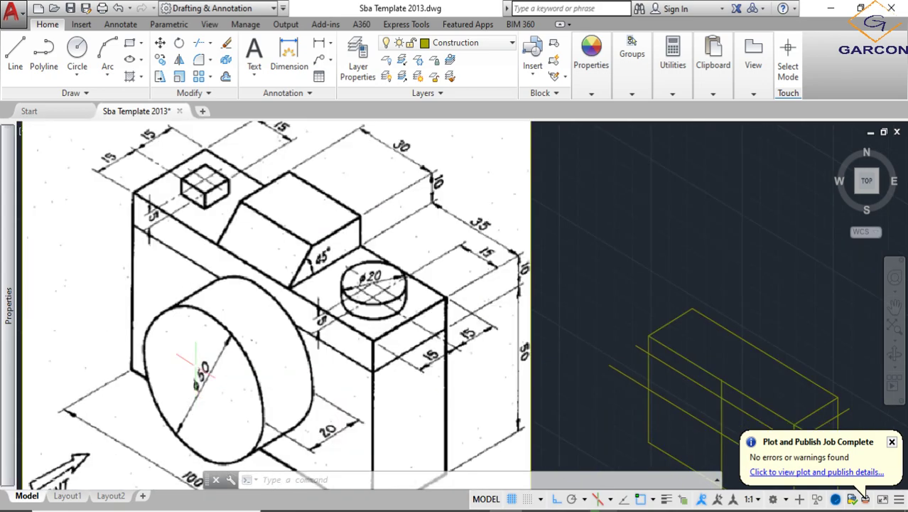
scroll(209, 350, "down", 6)
scroll(208, 349, "up", 4)
scroll(202, 341, "up", 2)
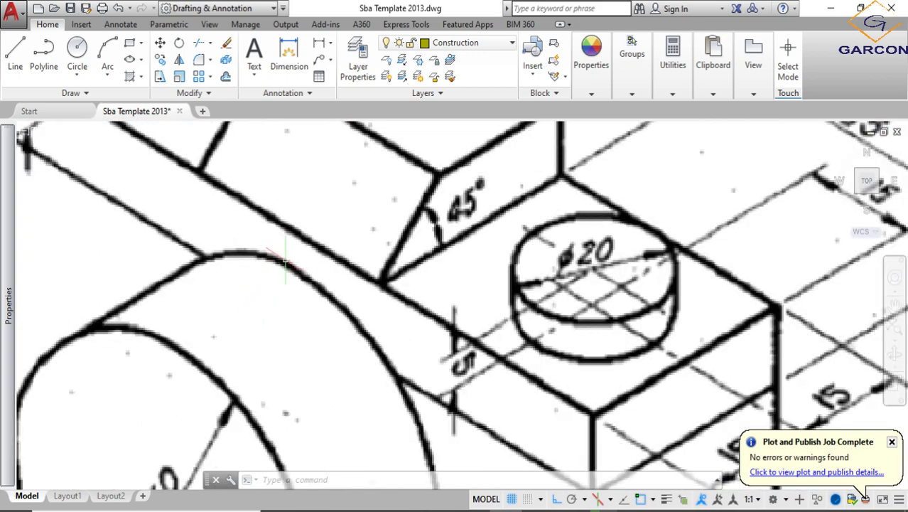
scroll(297, 248, "down", 6)
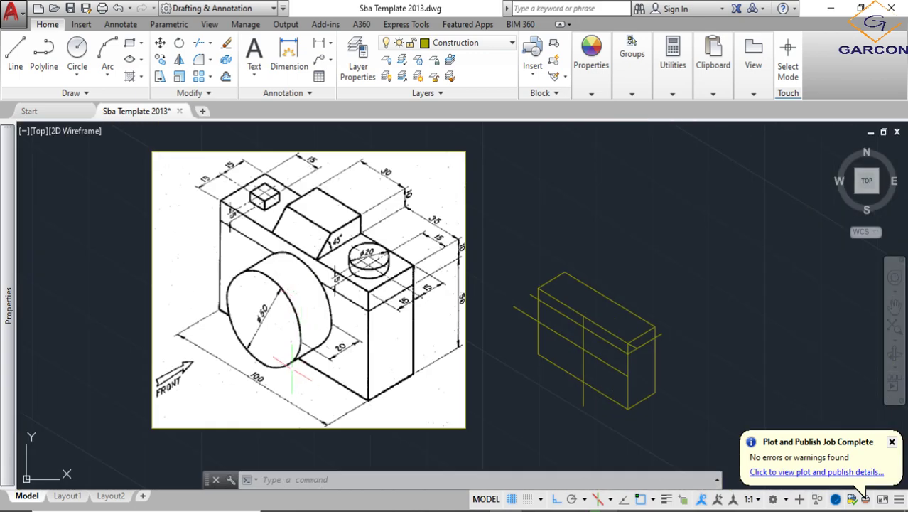
scroll(291, 362, "down", 4)
scroll(387, 360, "up", 5)
scroll(450, 332, "down", 2)
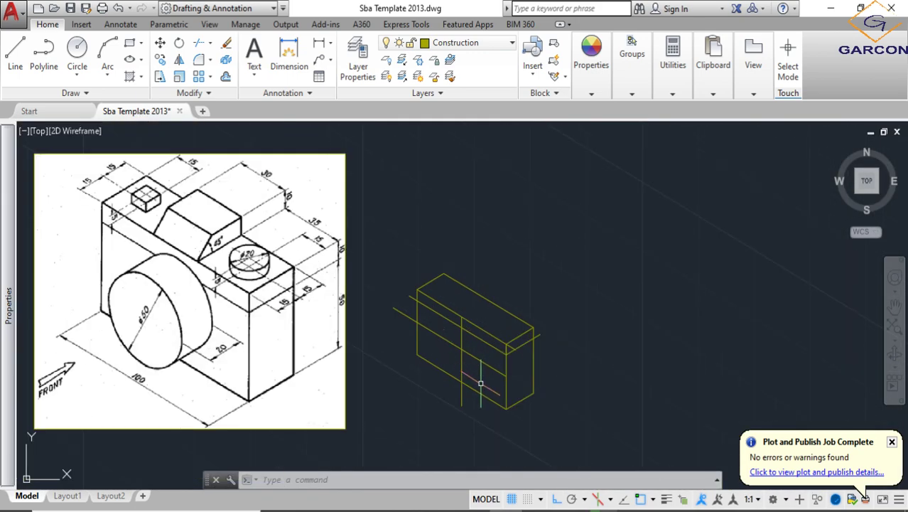
middle_click_drag(479, 384, 454, 365)
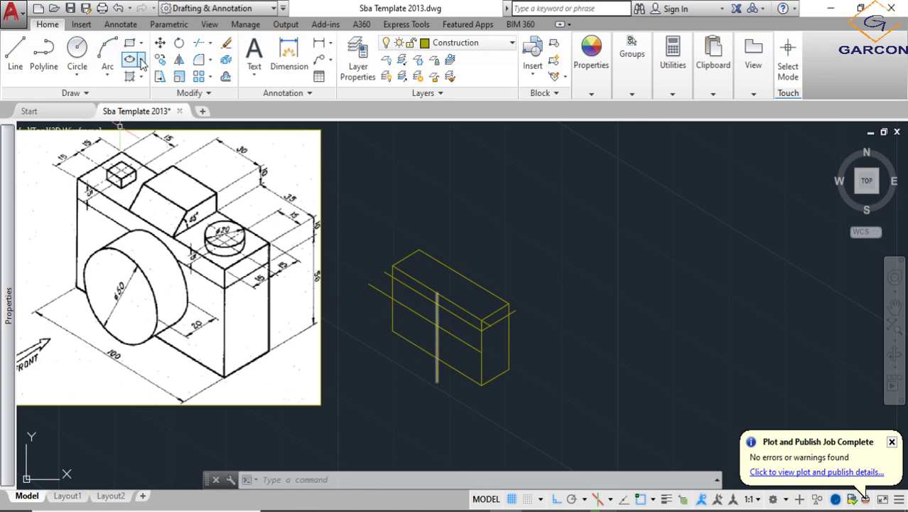
- Try to draw a left-isoplane isocircle of radius 50 centred where the front face's lens centre lines cross
left_click(141, 60)
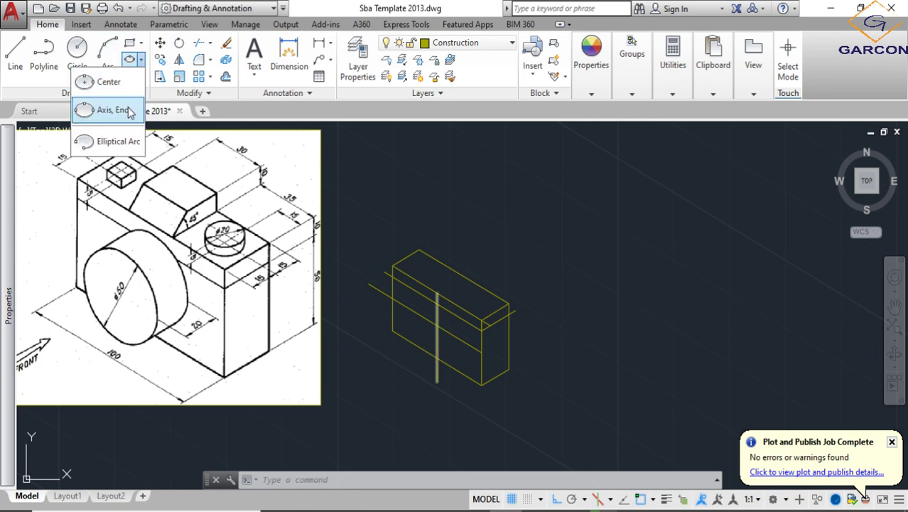
left_click(114, 111)
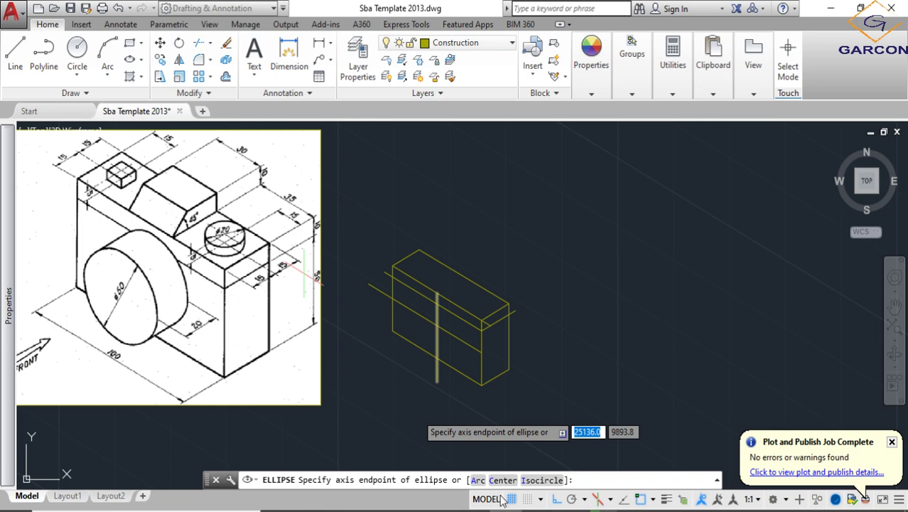
left_click(541, 481)
scroll(420, 334, "up", 4)
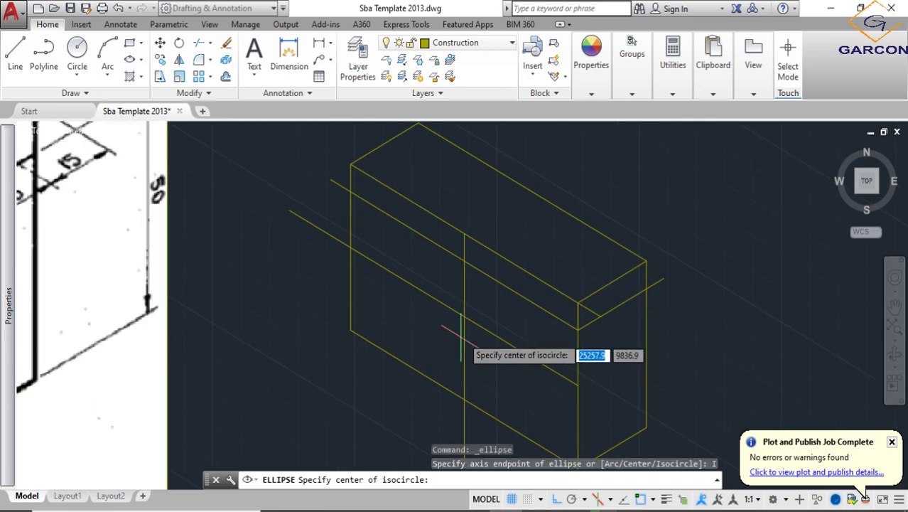
left_click(463, 318)
scroll(457, 361, "down", 3)
scroll(483, 366, "up", 4)
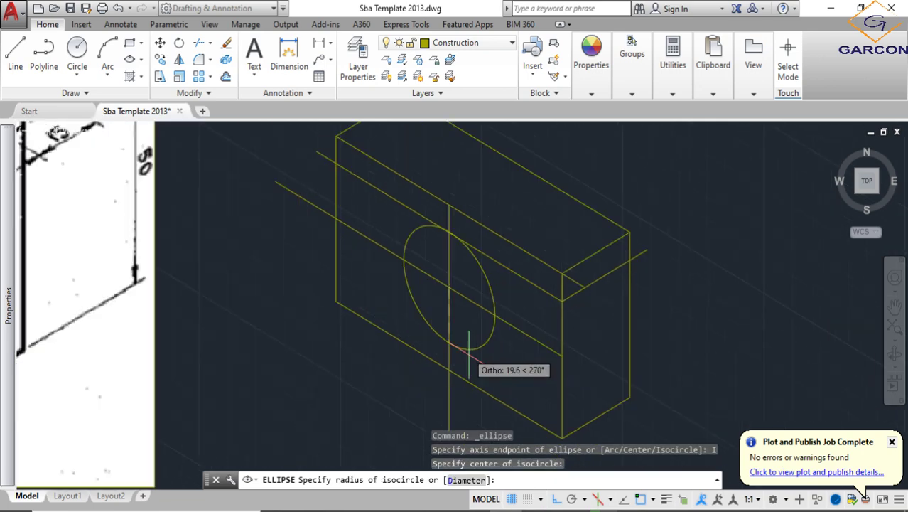
type("50")
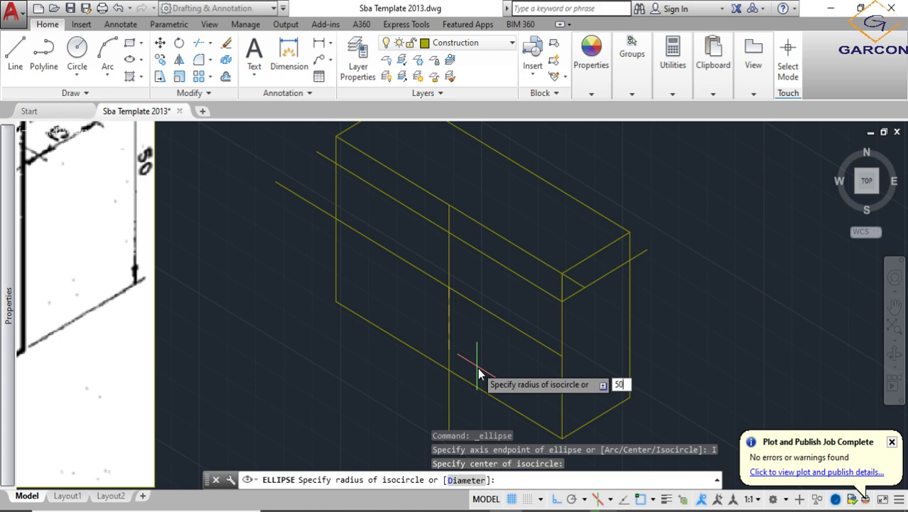
key("Return")
scroll(471, 364, "down", 2)
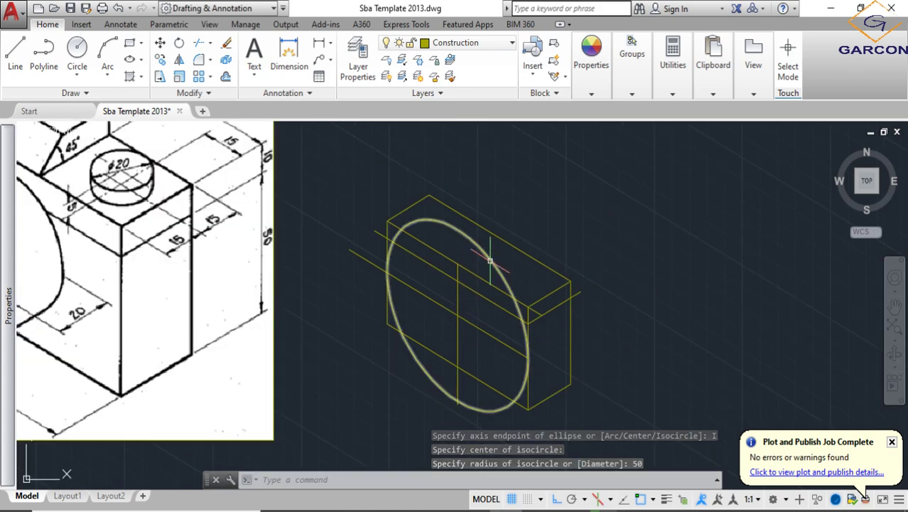
- Check the lens diameter in the reference picture and erase the radius 50 isocircle
scroll(490, 261, "down", 2)
scroll(139, 263, "up", 3)
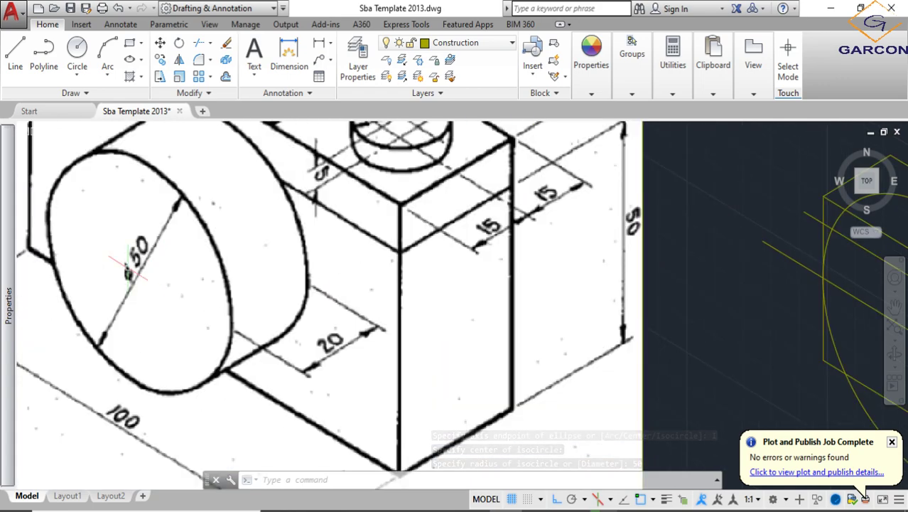
scroll(131, 266, "down", 3)
scroll(371, 259, "up", 2)
left_click(455, 244)
left_click(448, 261)
key("Delete")
left_click(141, 60)
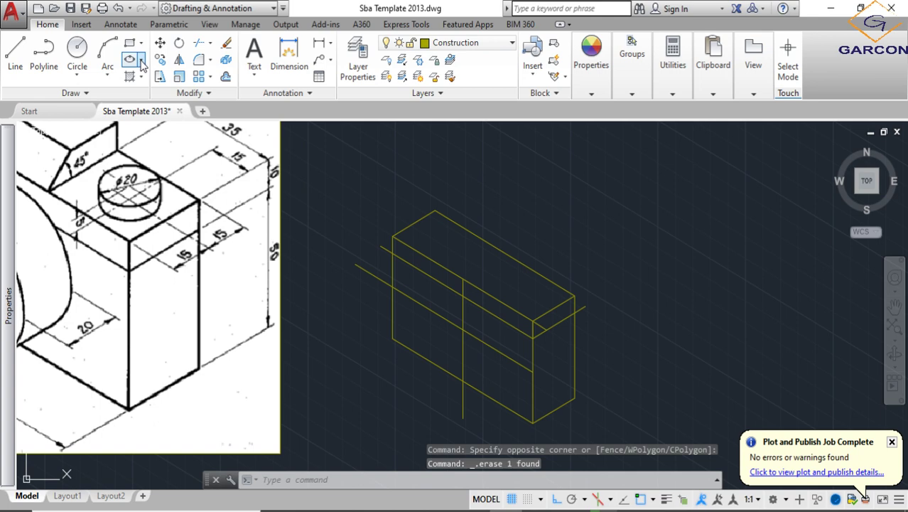
left_click(112, 110)
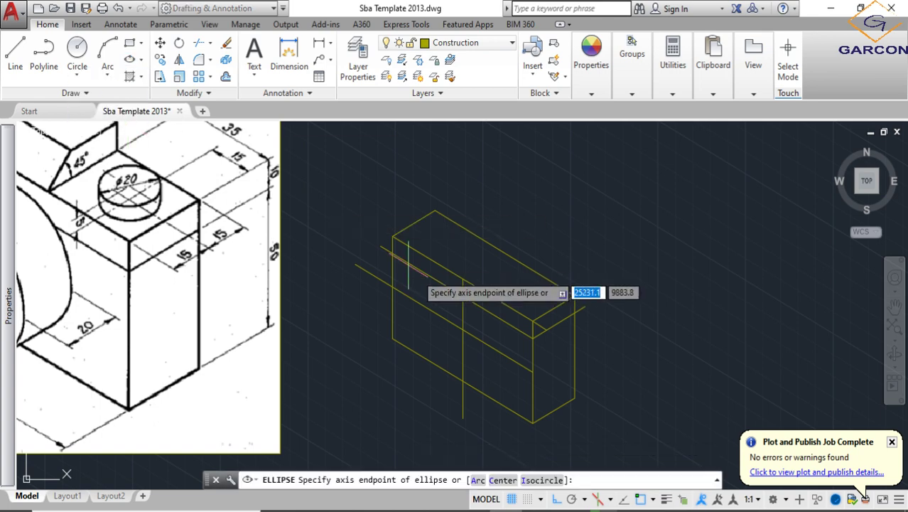
left_click(463, 329)
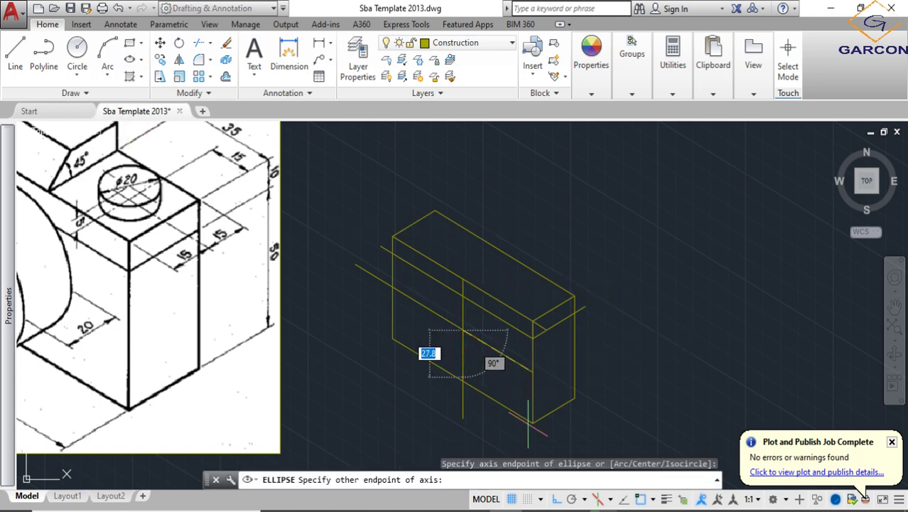
key("Escape")
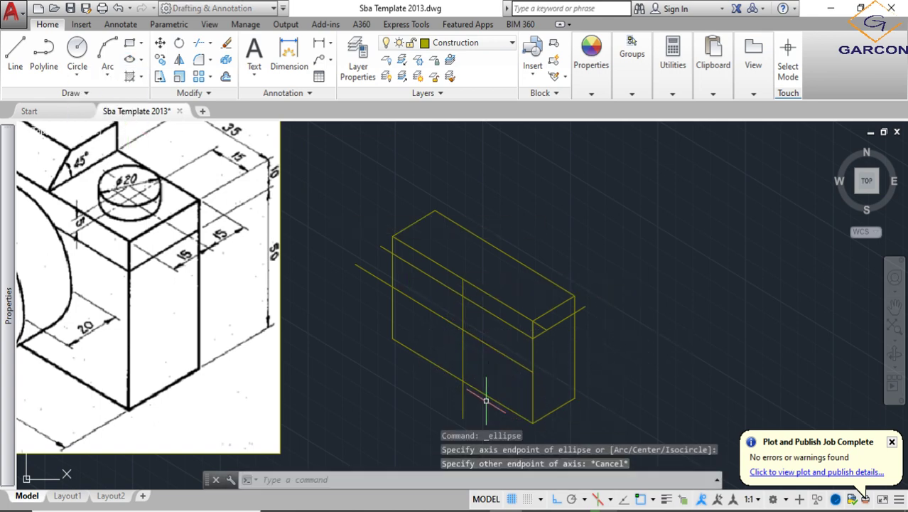
- Draw an isocircle of radius 25 on the front face, centred where the lens centre lines cross
left_click(141, 59)
left_click(121, 112)
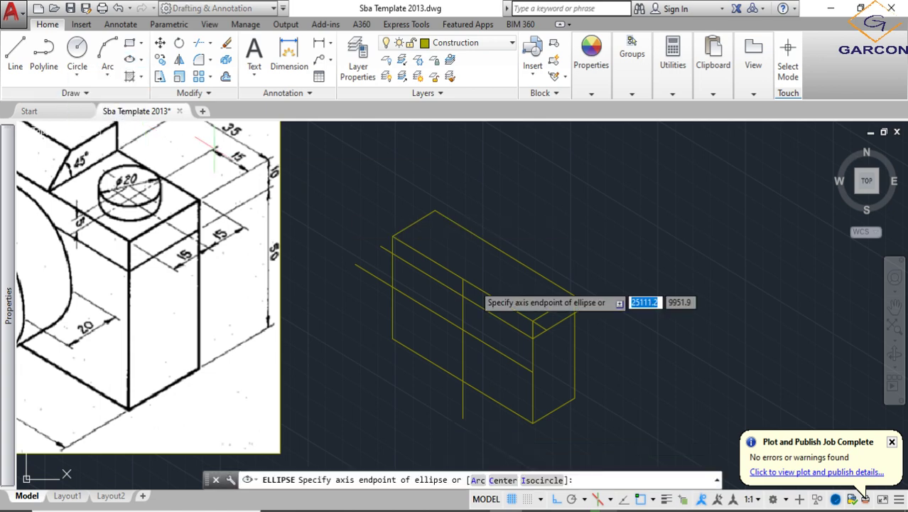
left_click(533, 481)
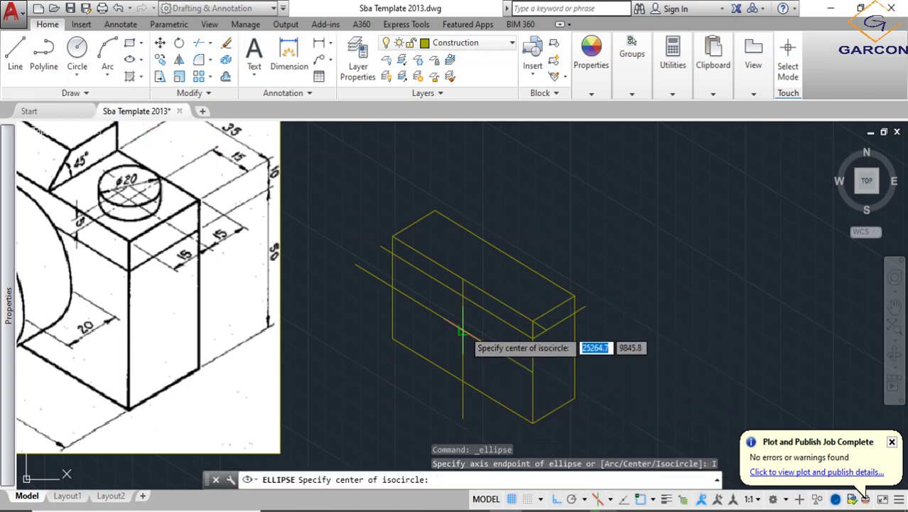
left_click(462, 331)
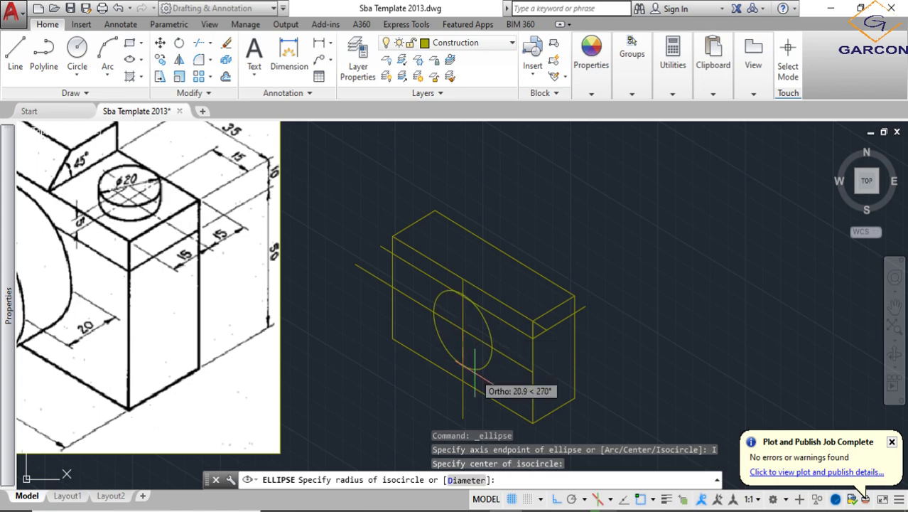
type("25")
key("Return")
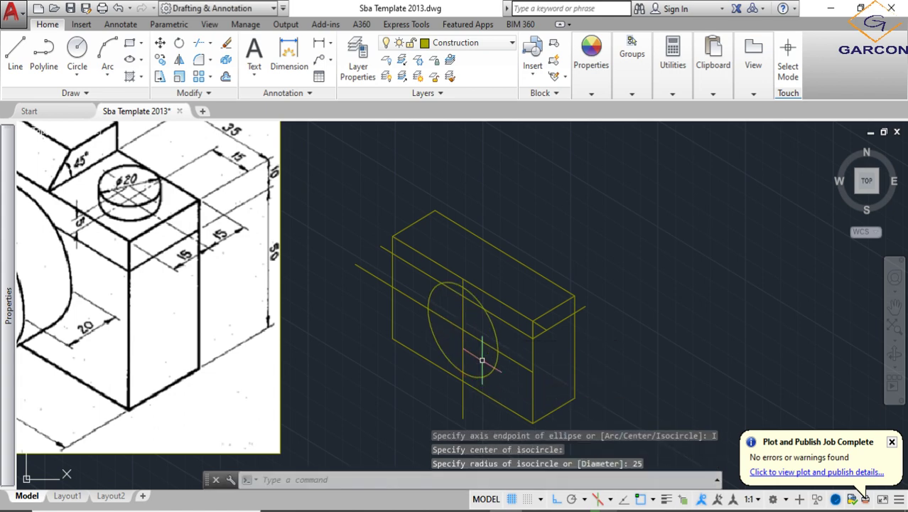
- In the top isoplane, draw a line 20 units long from the lens circle's centre outward from the front face along the 210° axis
scroll(465, 336, "down", 4)
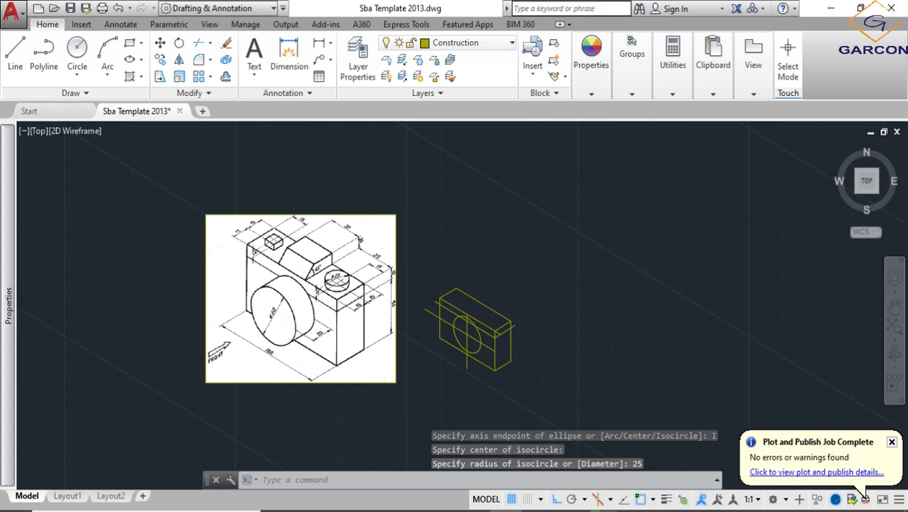
scroll(280, 313, "up", 4)
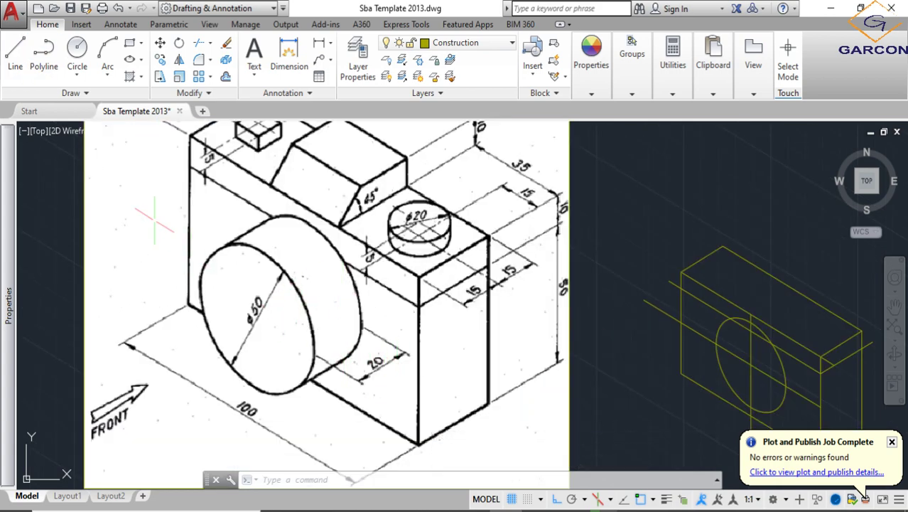
left_click(19, 58)
scroll(510, 352, "down", 3)
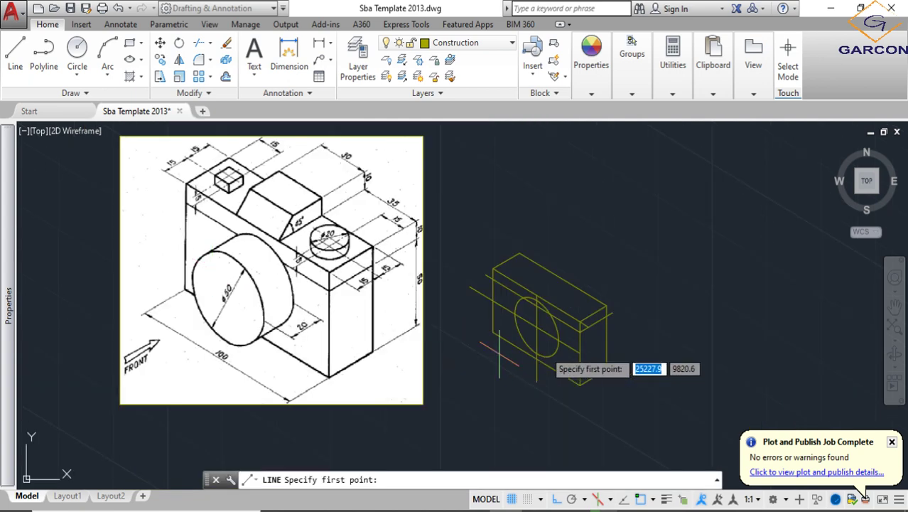
scroll(539, 330, "up", 5)
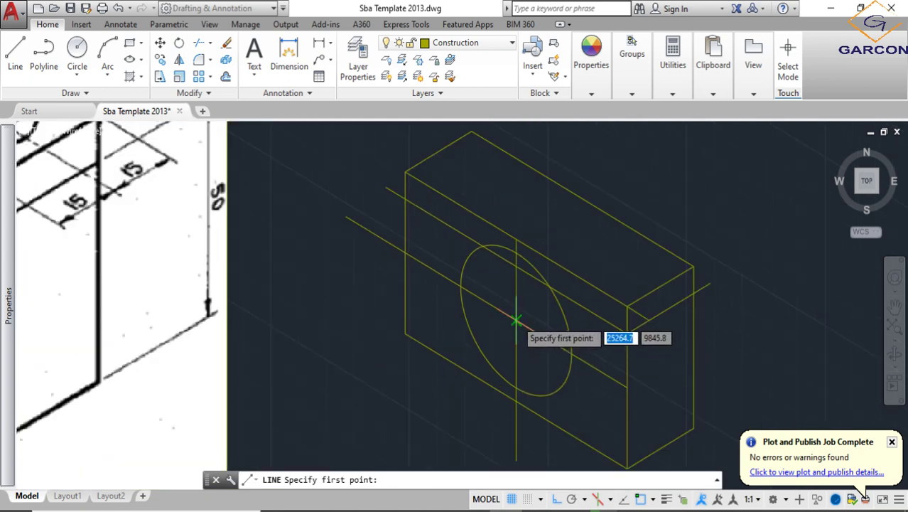
left_click(482, 320)
middle_click_drag(423, 395, 423, 339)
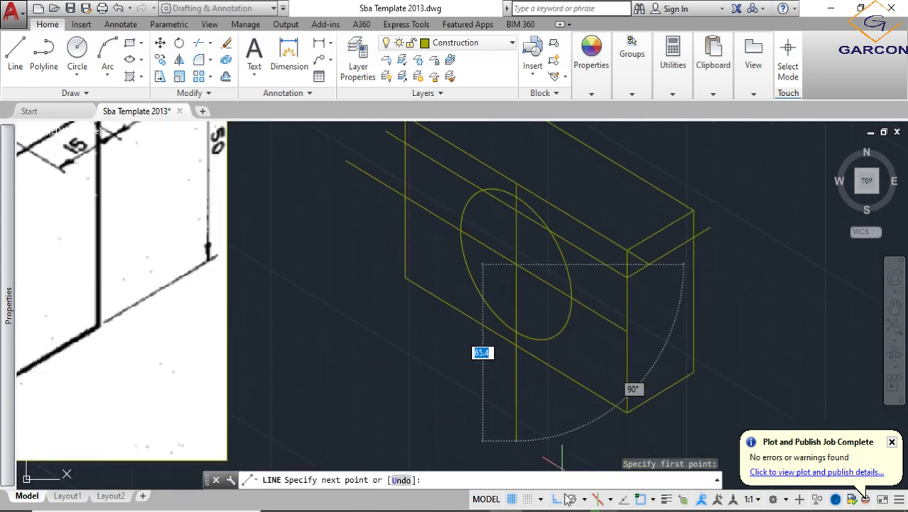
left_click(559, 499)
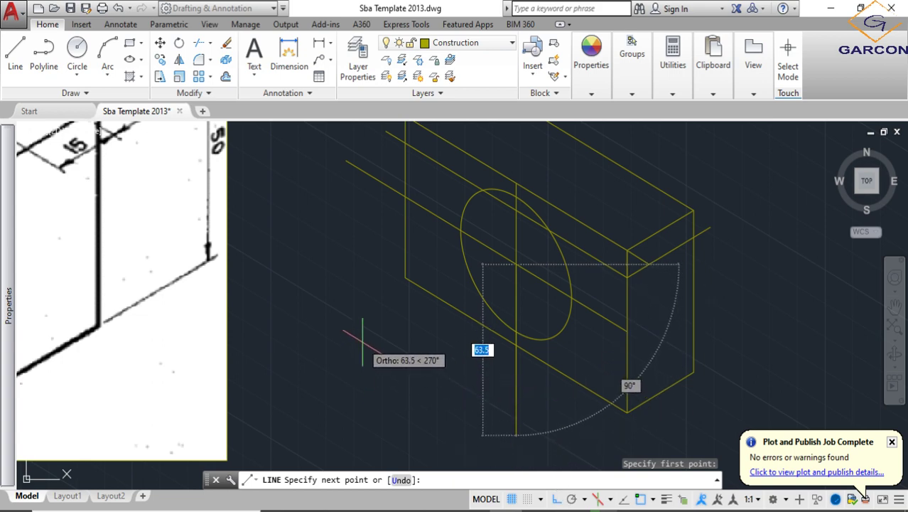
key("F5")
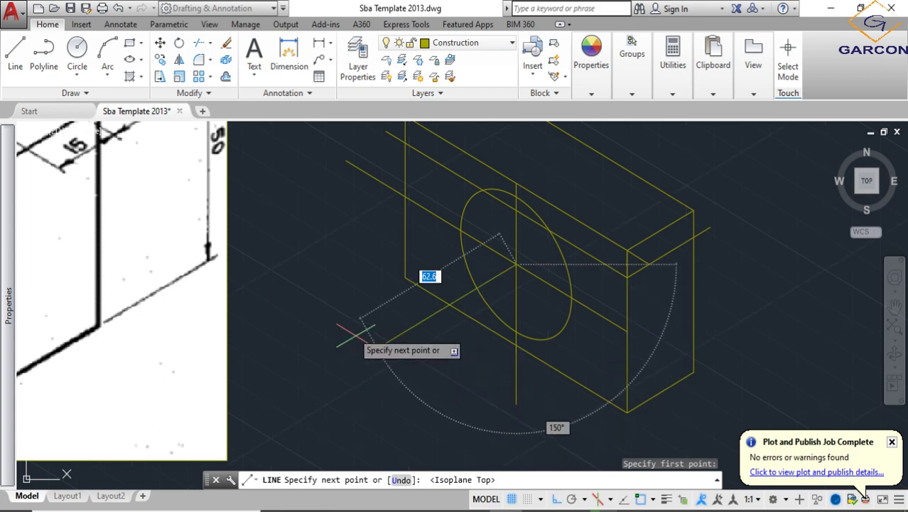
type("0")
key("Return")
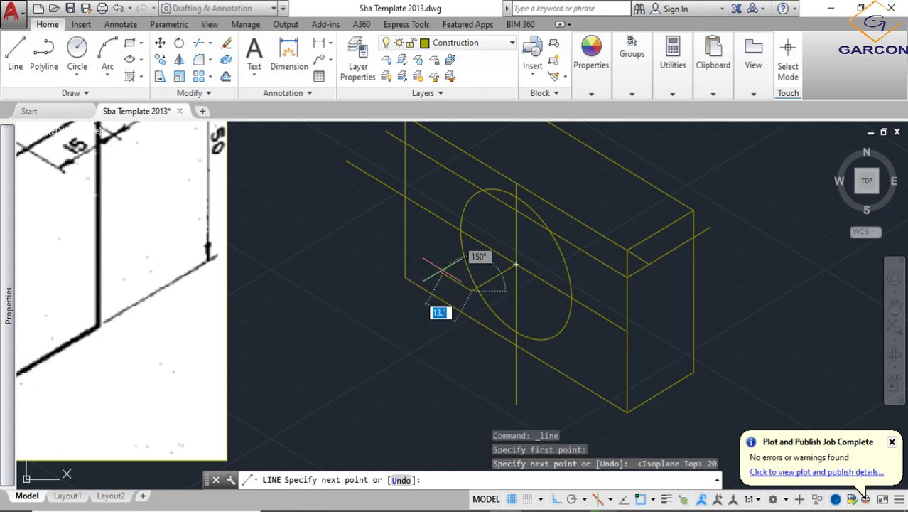
- Copy the lens circle from its centre to the outer end of the 20-unit axis line
key("Escape")
left_click(561, 245)
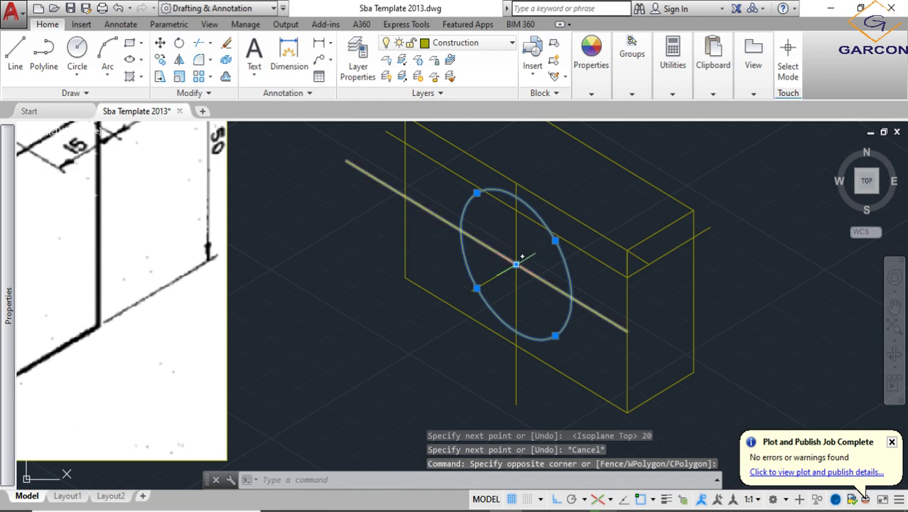
left_click(160, 59)
left_click(516, 265)
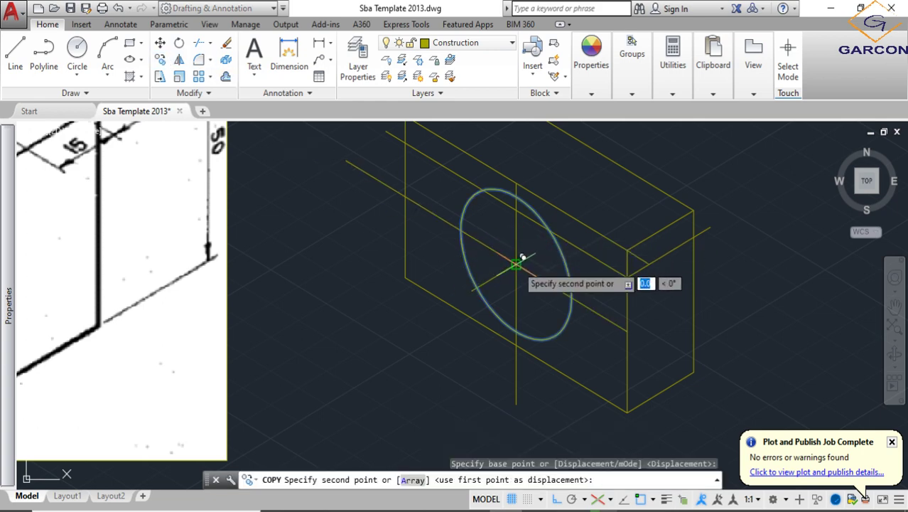
key("Escape")
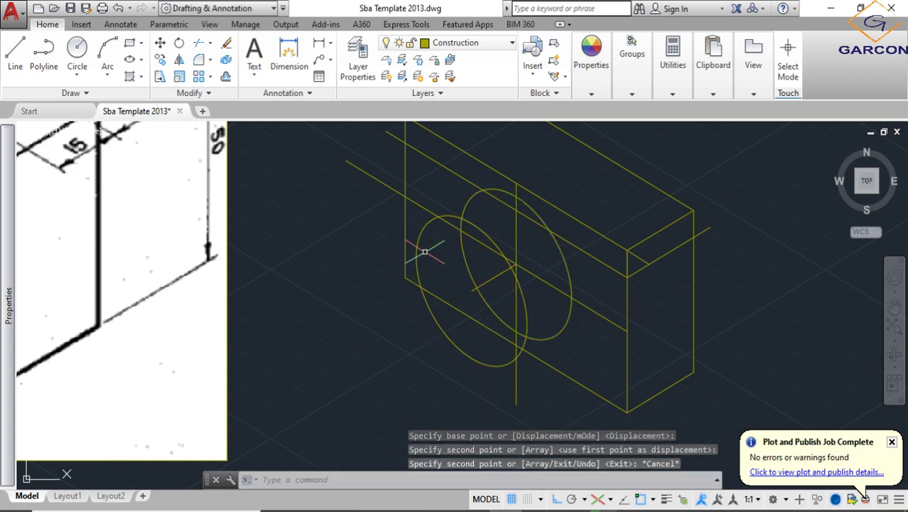
- Join the two lens circles with upper and lower side lines between their matching quadrants, parallel to the 30° axis
left_click(15, 53)
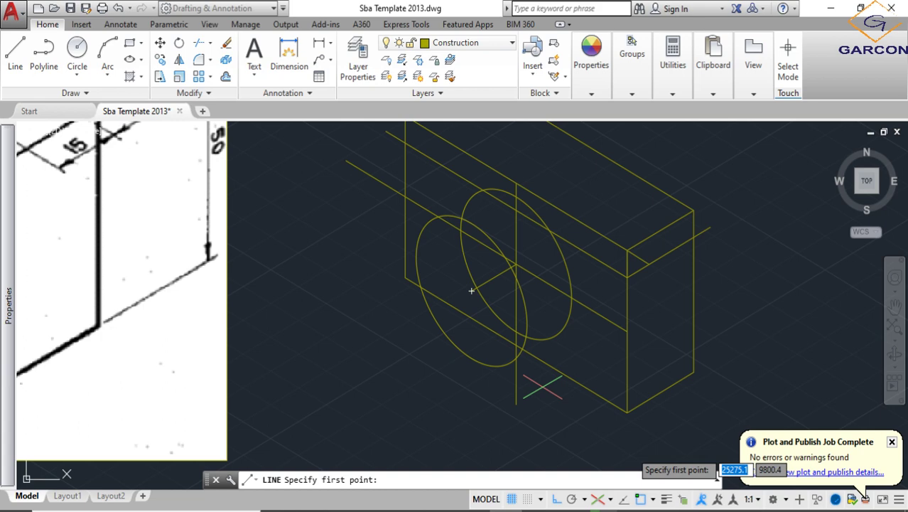
left_click(654, 500)
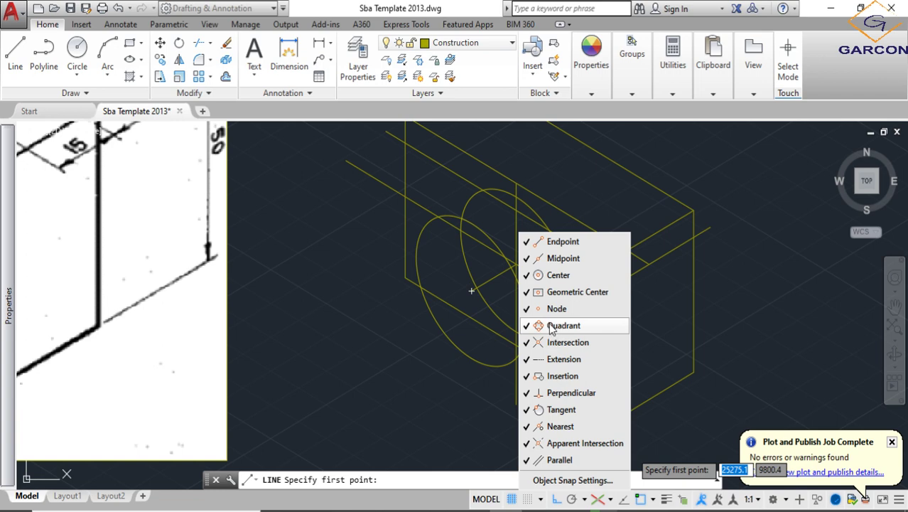
left_click(369, 349)
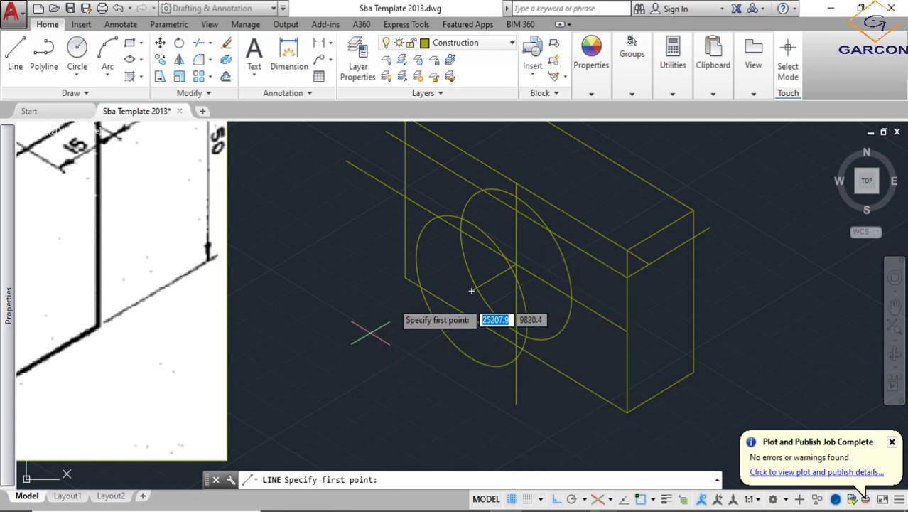
left_click(432, 218)
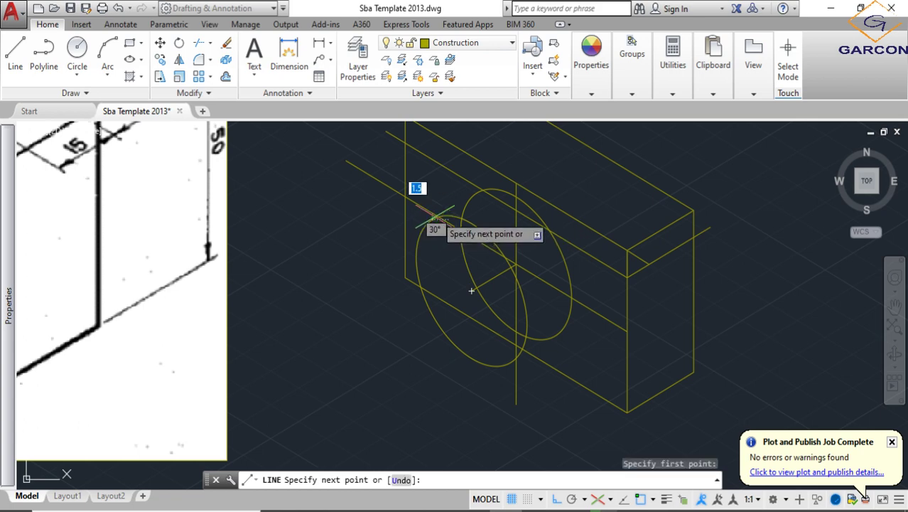
left_click(482, 194)
key("Return")
scroll(516, 382, "up", 3)
key("Return")
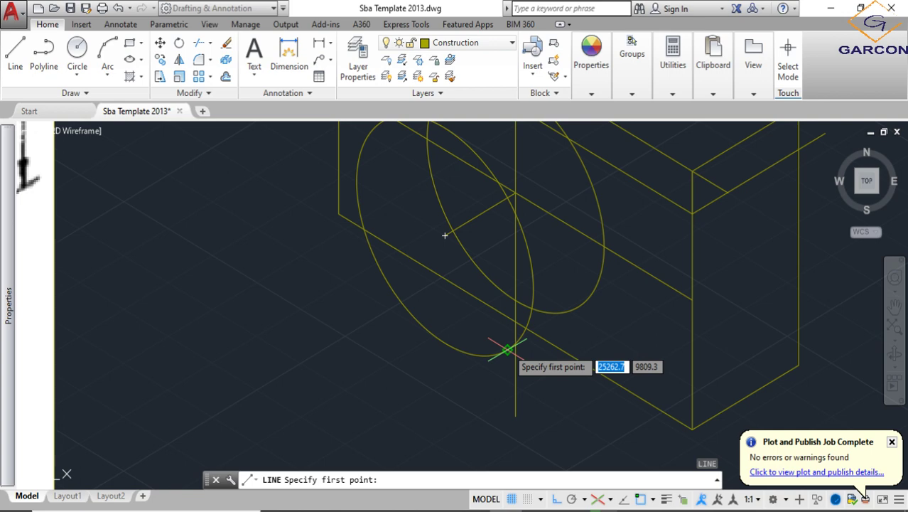
left_click(507, 348)
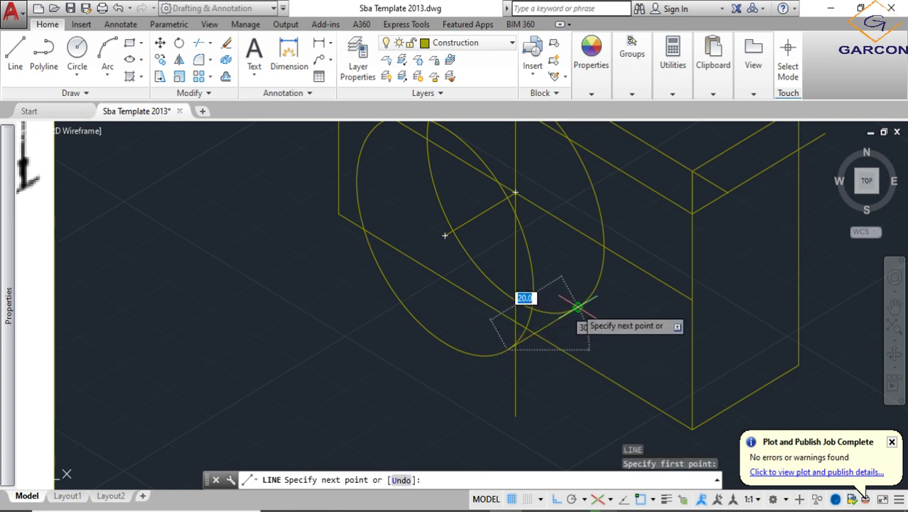
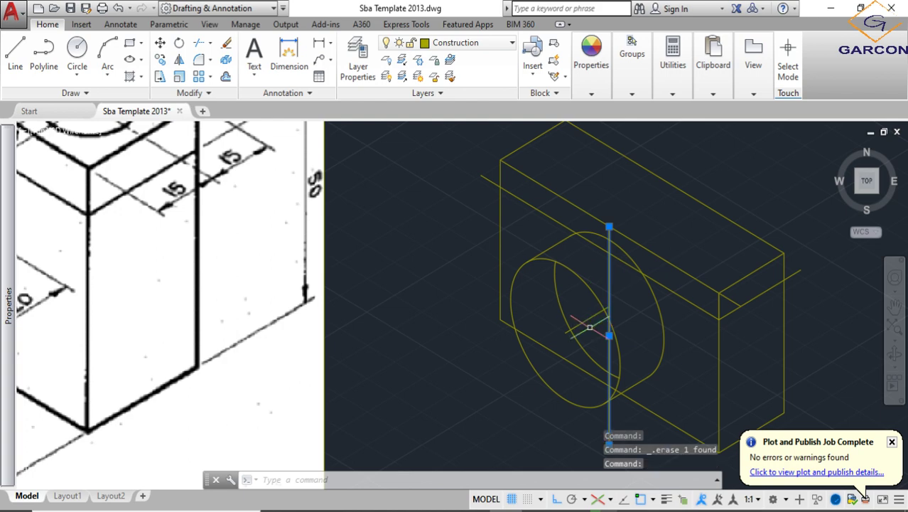
- Erase the remaining lens centre lines and trim the body edges behind the lens and the overhanging line ends
key("Delete")
scroll(604, 320, "down", 5)
left_click(708, 412)
left_click(544, 238)
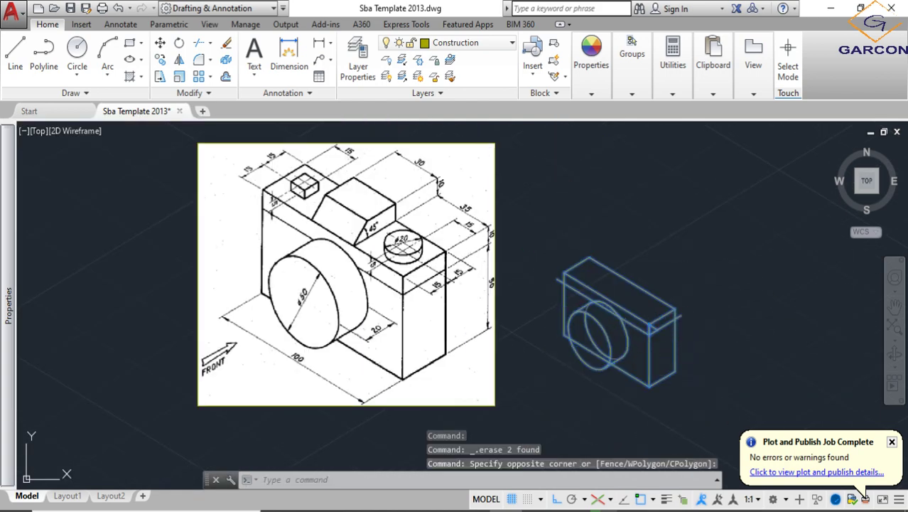
type("tr")
key("Return")
scroll(584, 347, "up", 3)
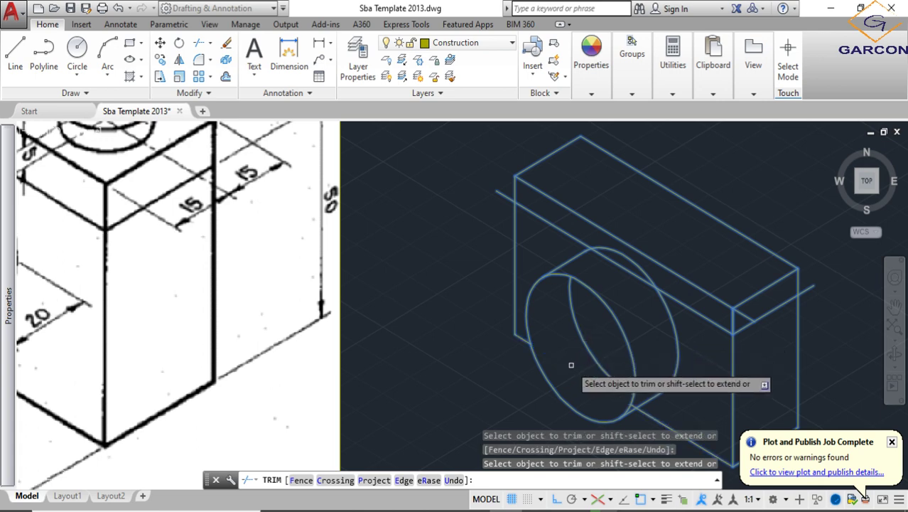
middle_click_drag(589, 363, 544, 324)
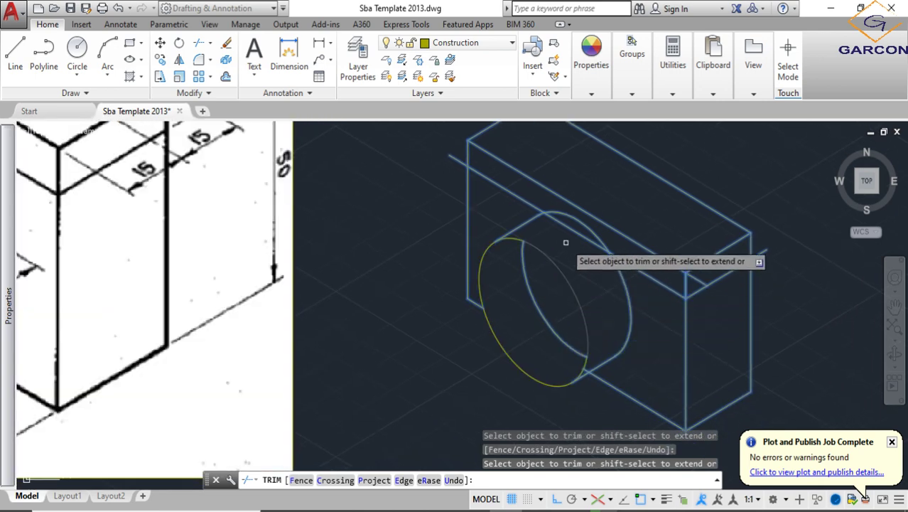
scroll(497, 203, "down", 2)
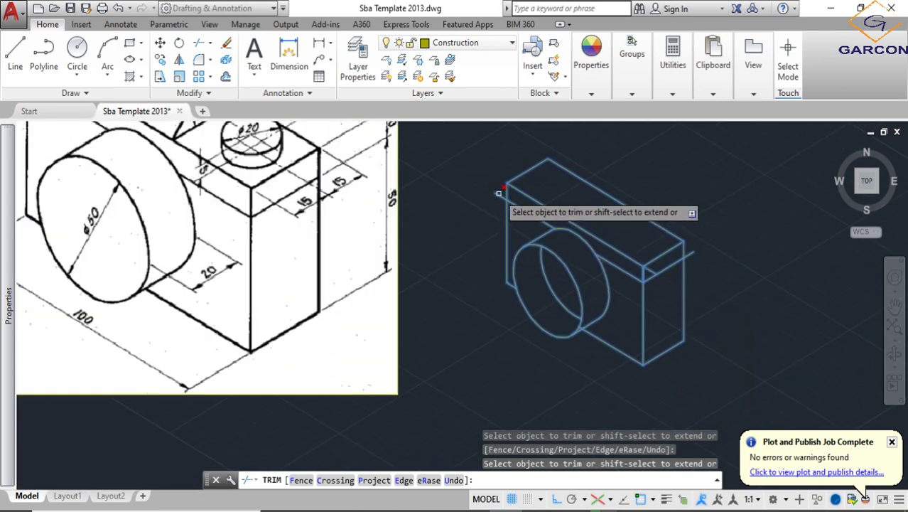
scroll(693, 257, "up", 4)
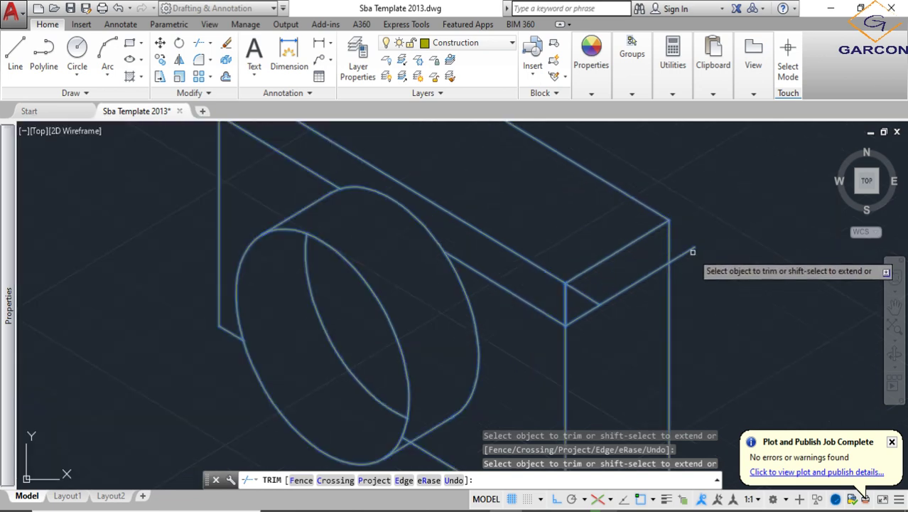
left_click(591, 289)
key("Escape")
- Erase the short leftover line at the body's near upper corner, between the top edge and the side band line
left_click(572, 286)
left_click(589, 298)
key("Delete")
scroll(584, 292, "down", 2)
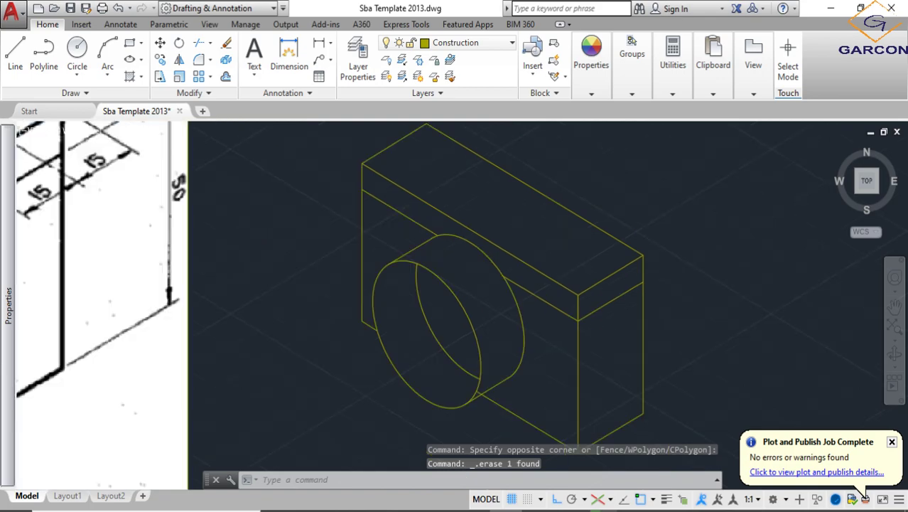
- Erase the hidden arc of the rear lens circle showing inside the front circle
scroll(523, 318, "down", 3)
scroll(523, 317, "up", 3)
left_click(499, 314)
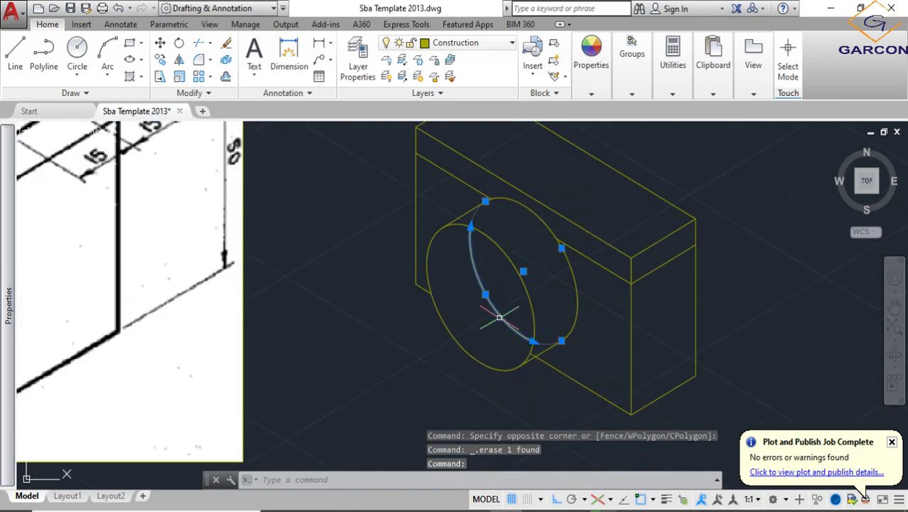
key("Escape")
scroll(499, 314, "down", 2)
middle_click_drag(578, 338, 559, 365)
scroll(554, 364, "down", 3)
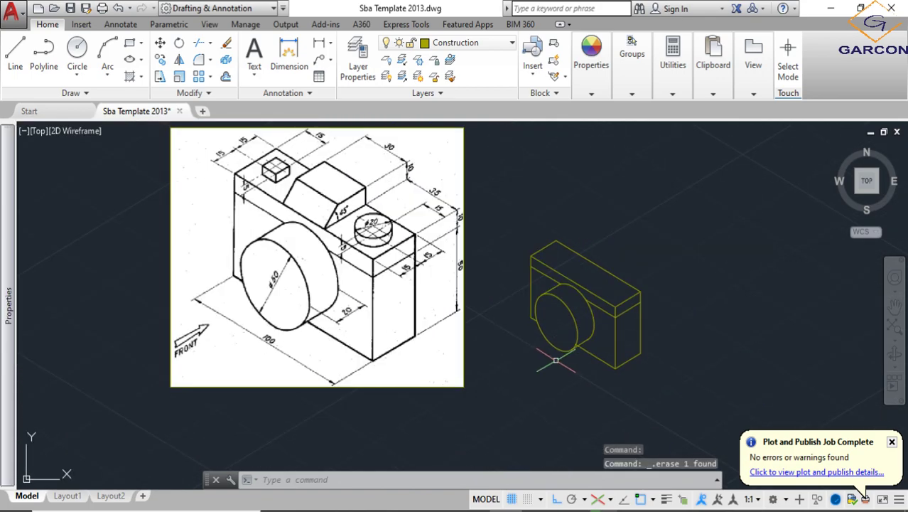
- Check the round button's location dimensions in the reference and draw a centre line along the top face between its short edges' midpoints
scroll(427, 299, "up", 6)
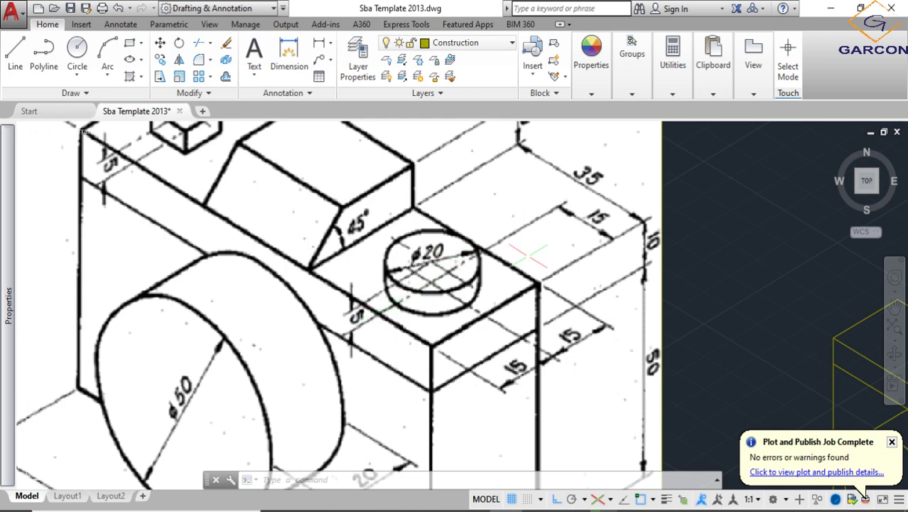
scroll(649, 376, "down", 8)
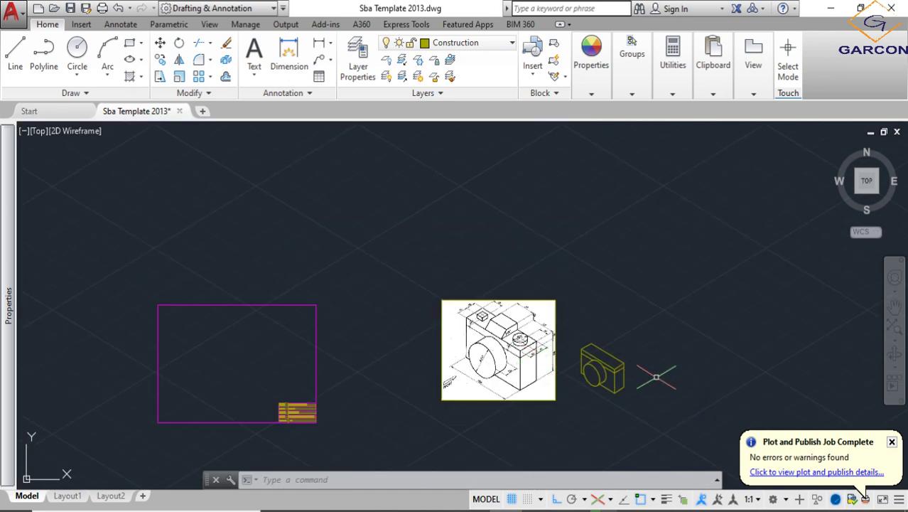
scroll(649, 376, "up", 3)
left_click(15, 53)
scroll(468, 364, "up", 2)
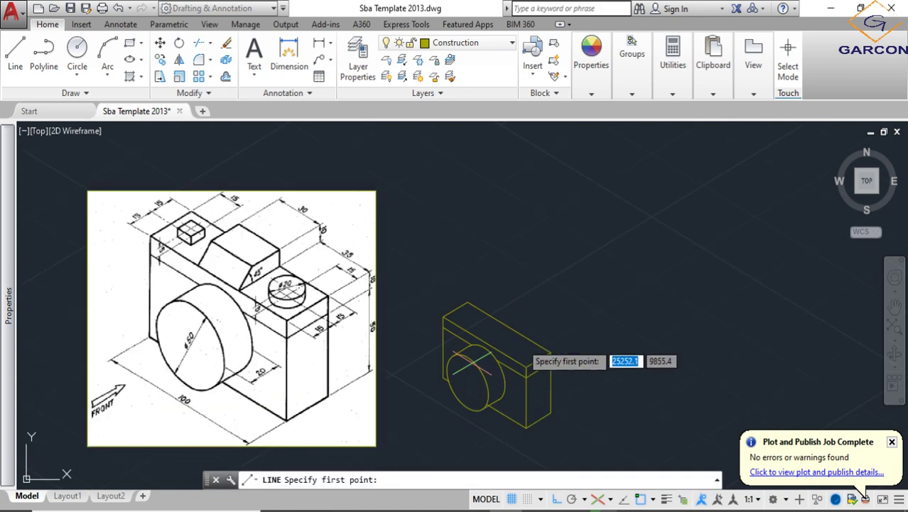
left_click(530, 359)
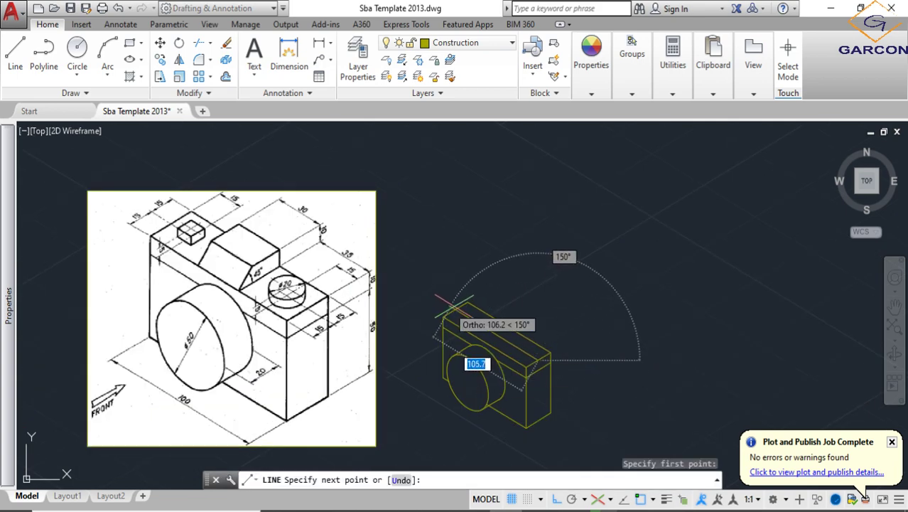
left_click(461, 312)
scroll(523, 345, "up", 5)
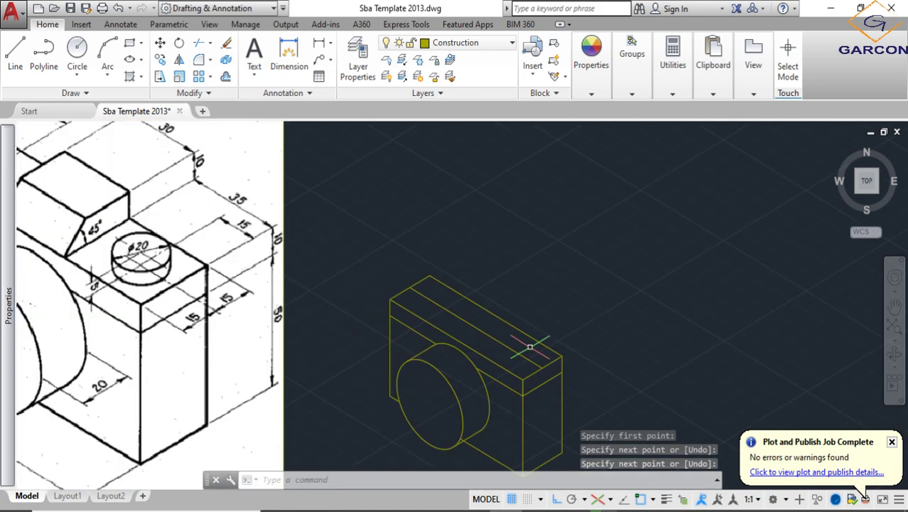
key("Return")
- Try to draw a 5-unit line along the top face's front edge from the near corner
key("Return")
left_click(524, 401)
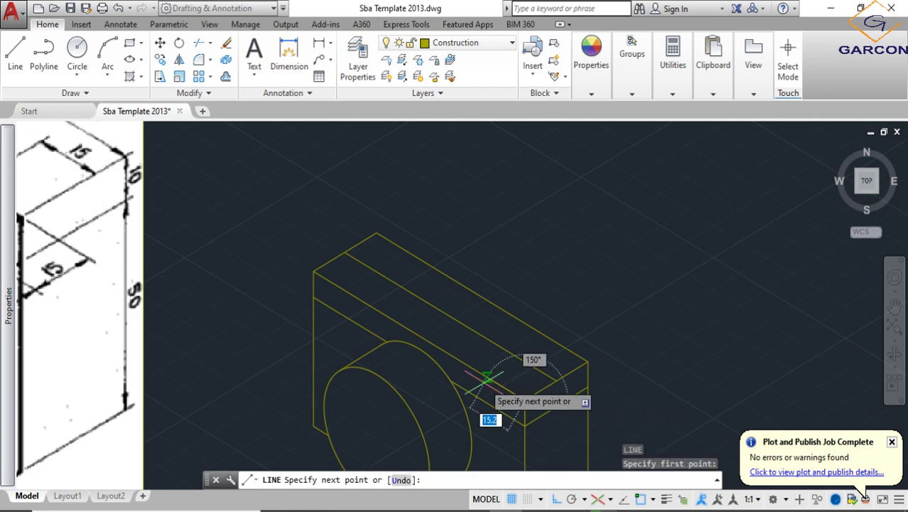
type("5")
key("Return")
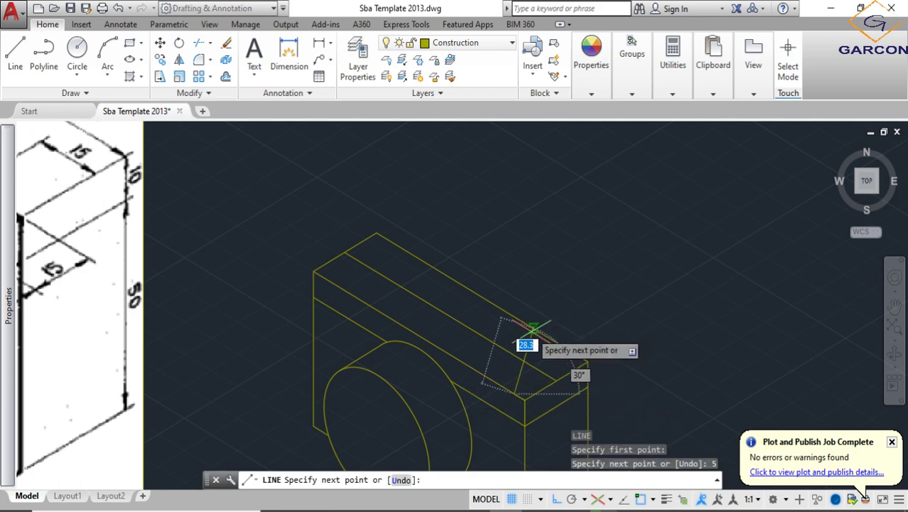
key("Escape")
- From the near end of the top centre line, draw 15 units along the 150° axis, continuing along the 30° axis past the back edge
key("l")
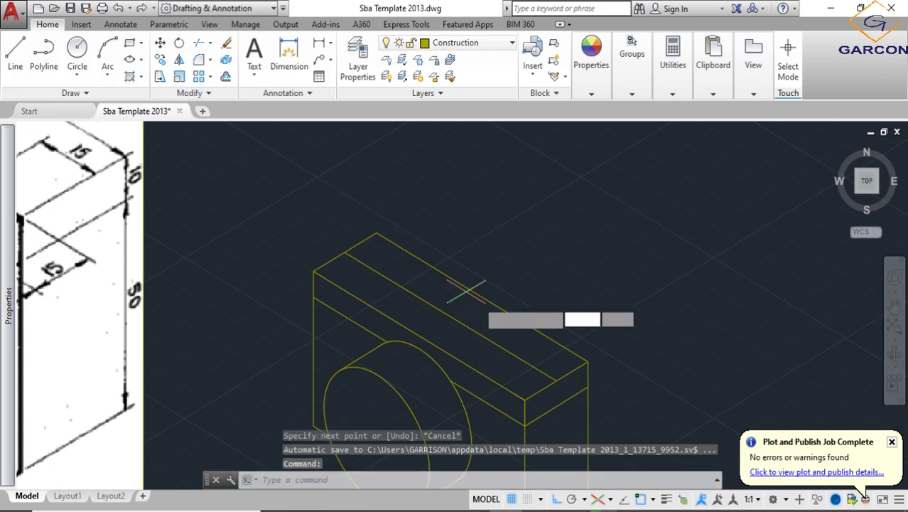
key("Return")
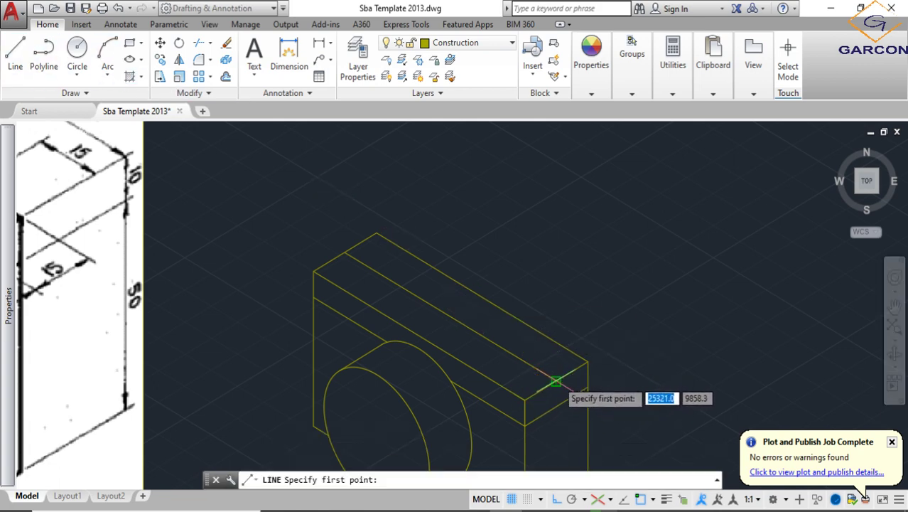
left_click(555, 379)
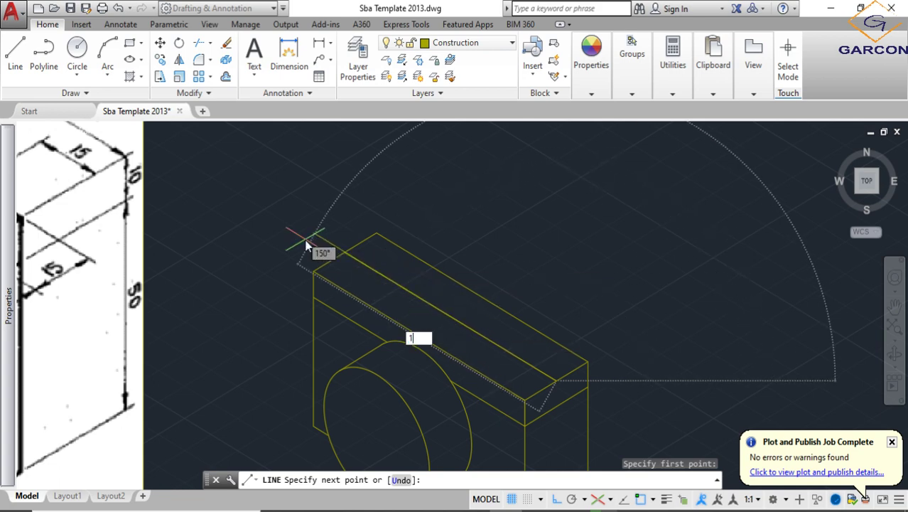
key("Return")
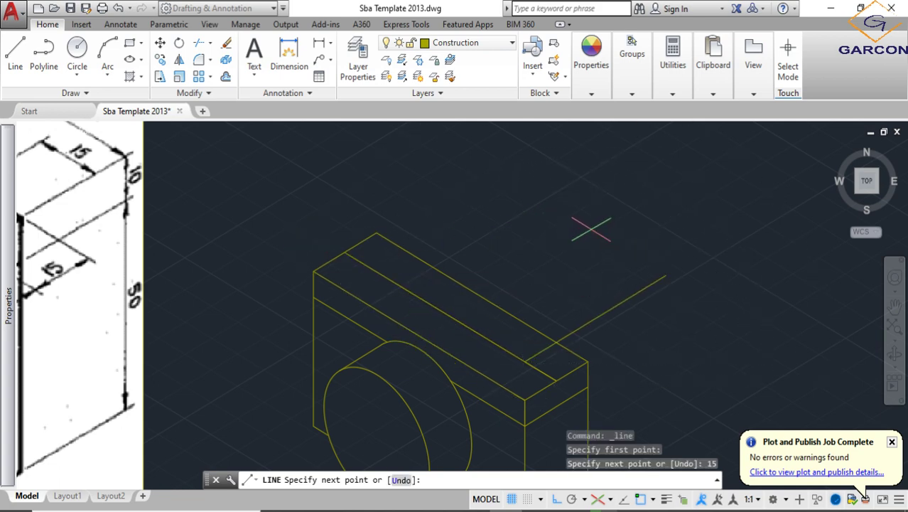
key("Return")
scroll(509, 355, "up", 2)
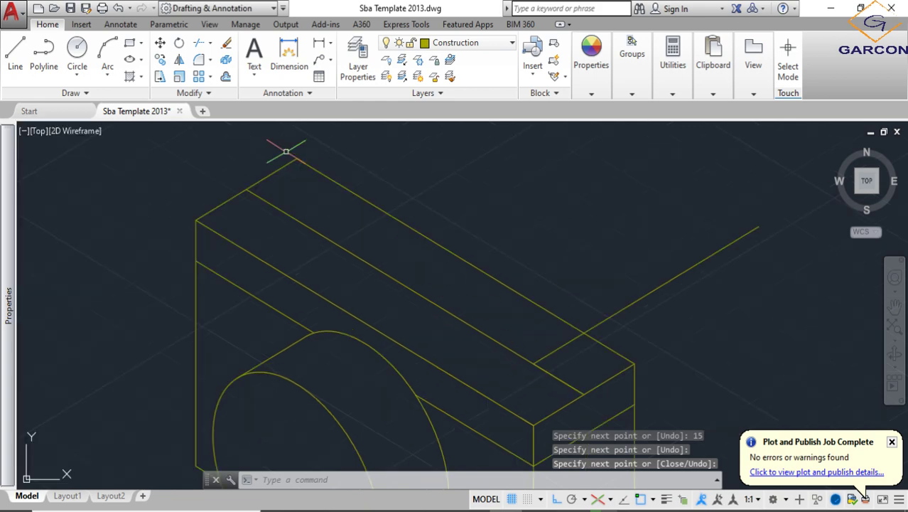
- Draw an isocircle of radius 10 on the top face, centred at the corner of the 15-unit locating line
left_click(141, 62)
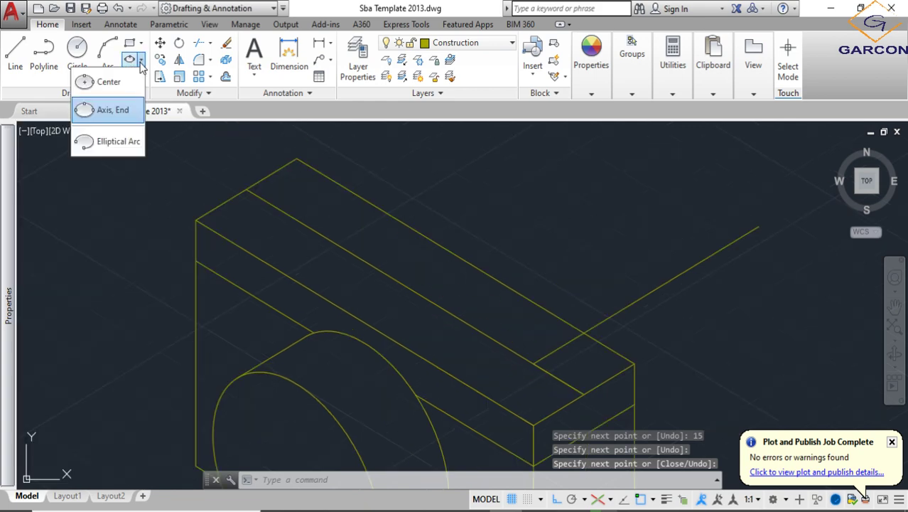
left_click(102, 108)
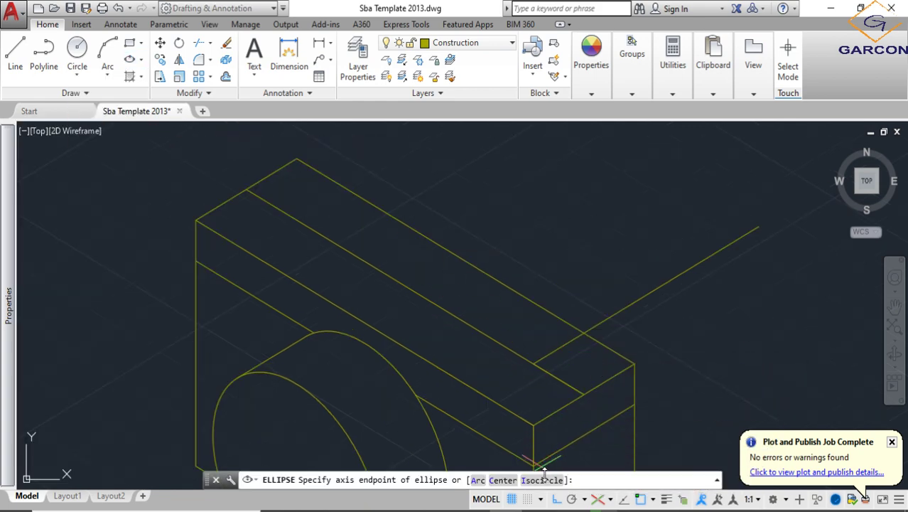
left_click(547, 481)
left_click(533, 364)
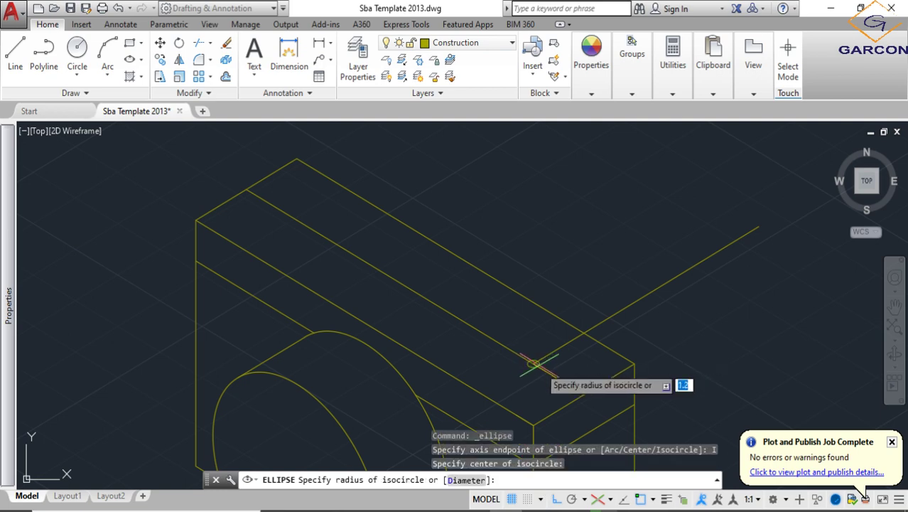
scroll(558, 383, "down", 3)
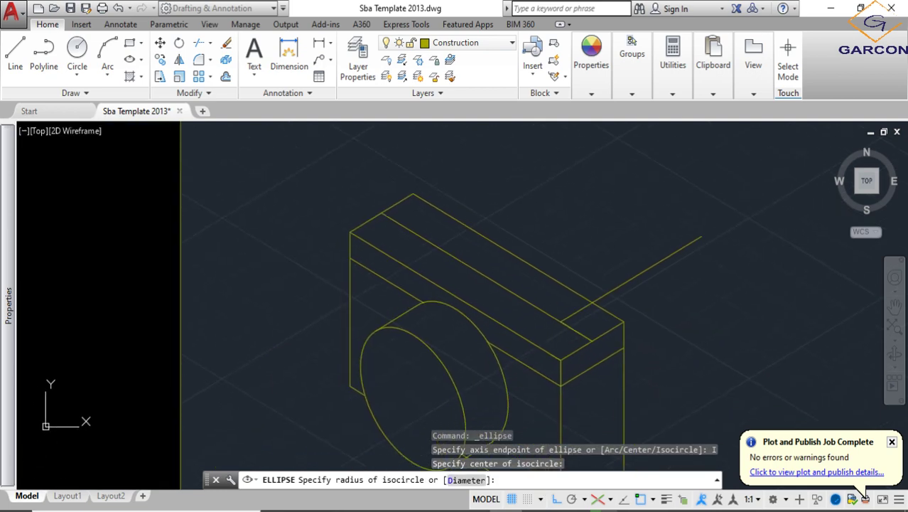
scroll(572, 349, "up", 2)
type("1")
key("Return")
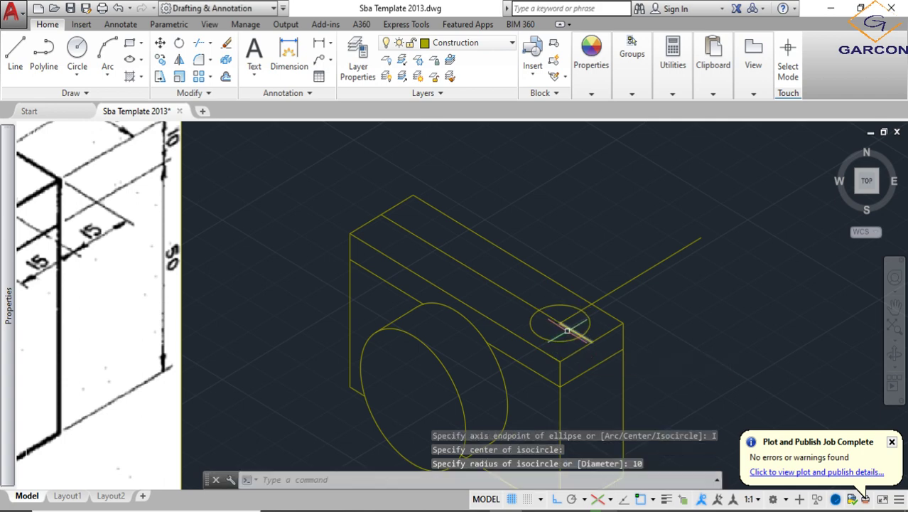
- Draw a 5-unit vertical line upward from the centre of the isocircle on the top face
scroll(558, 340, "up", 2)
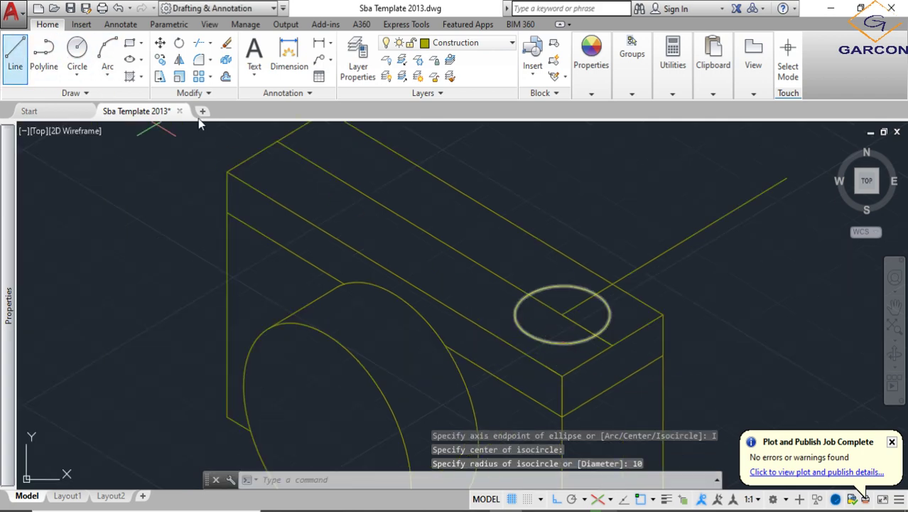
left_click(15, 53)
scroll(548, 306, "down", 4)
scroll(561, 312, "up", 4)
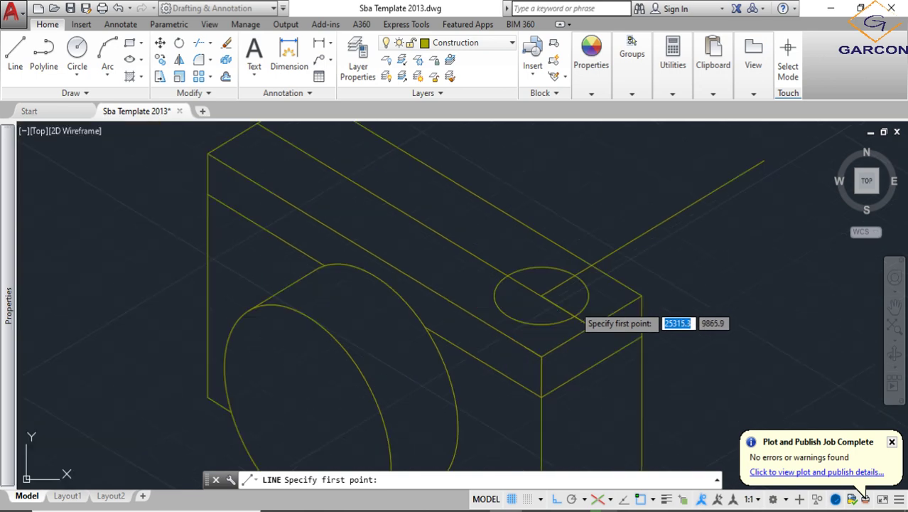
left_click(542, 295)
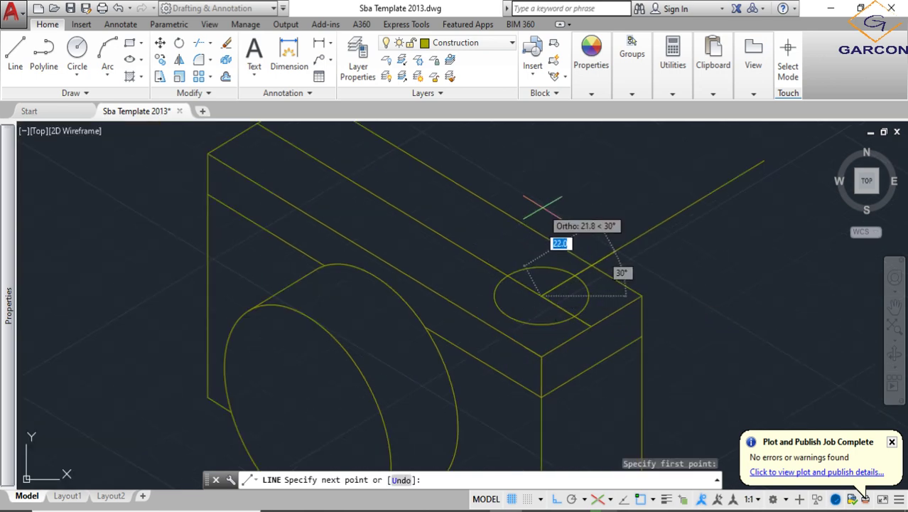
key("F5")
scroll(547, 199, "down", 4)
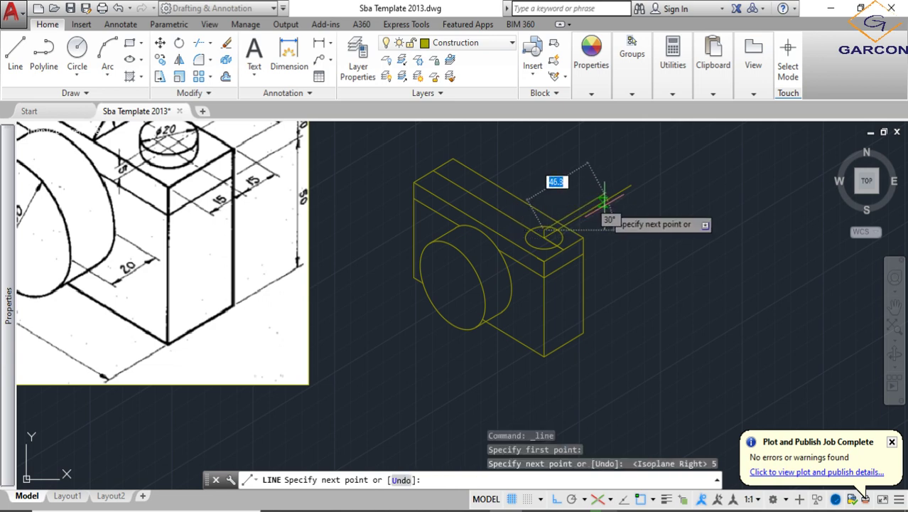
key("Escape")
- Copy the isocircle from its centre to the upper end of the 5-unit vertical line
scroll(558, 236, "up", 5)
left_click(560, 242)
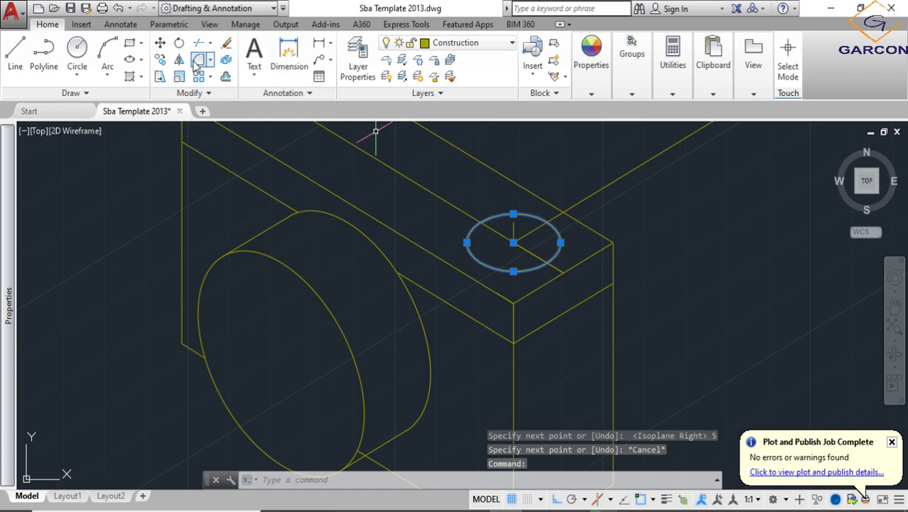
type("co")
key("Return")
scroll(524, 251, "up", 2)
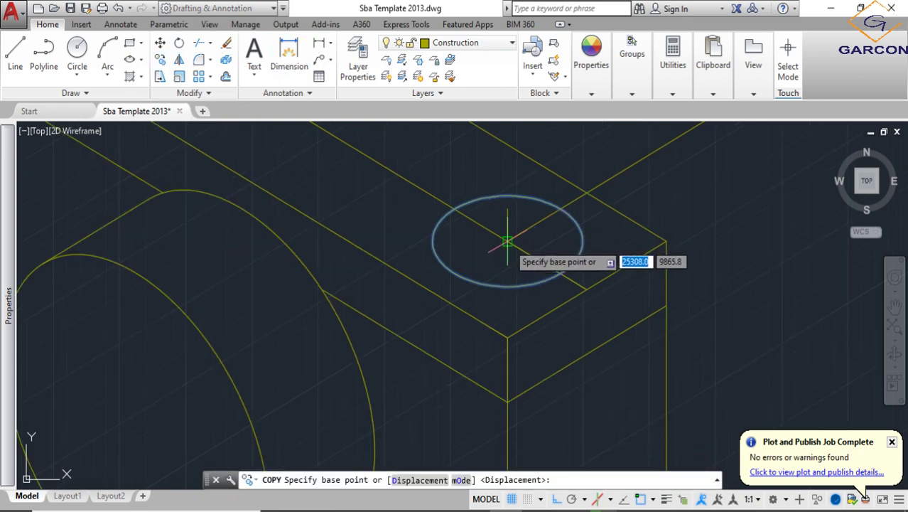
left_click(507, 240)
left_click(508, 207)
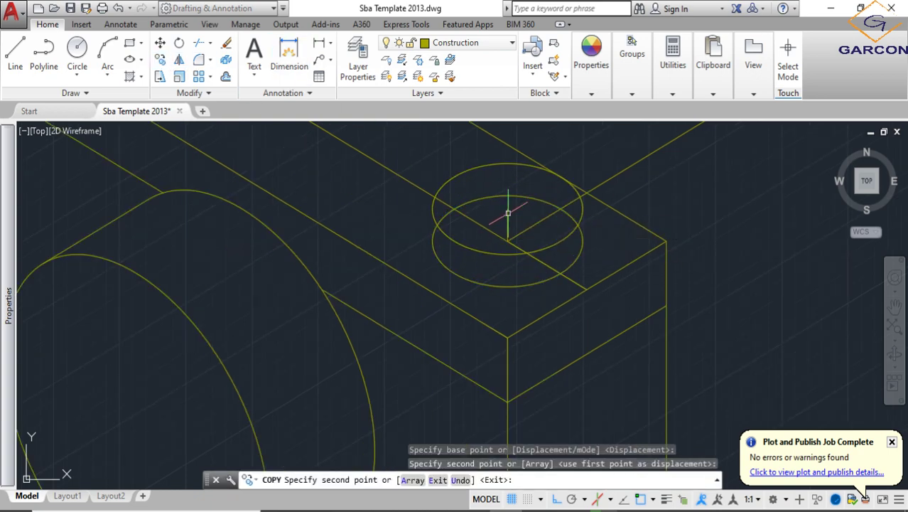
key("Escape")
- Draw the round button's two vertical side lines between the outermost points of the upper and lower isocircles
left_click(17, 49)
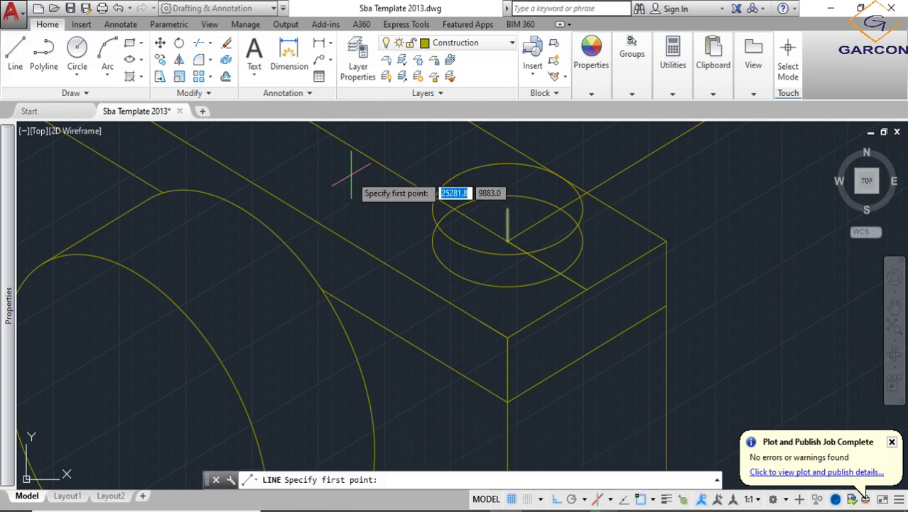
left_click(432, 210)
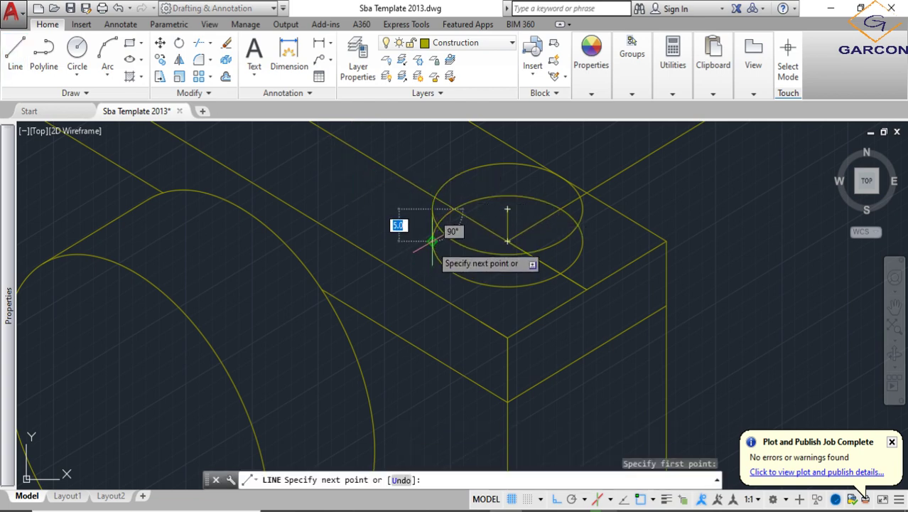
key("Escape")
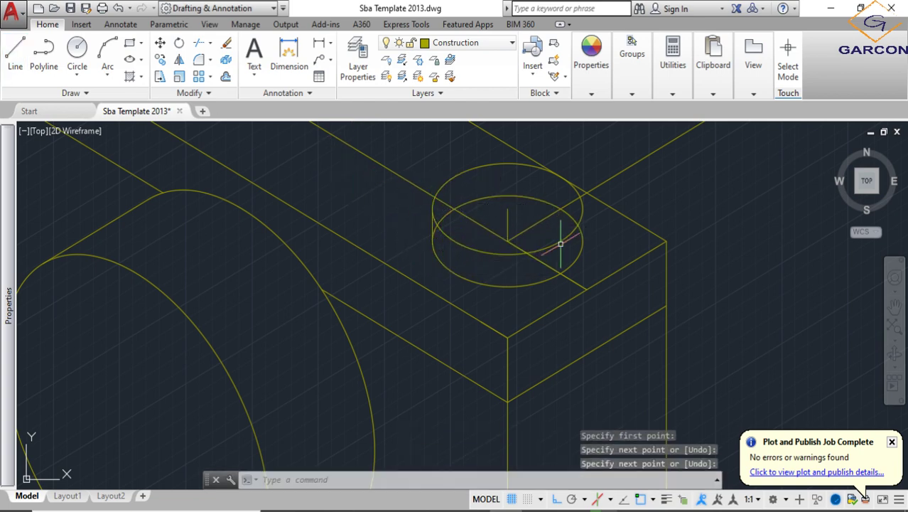
key("Return")
left_click(583, 208)
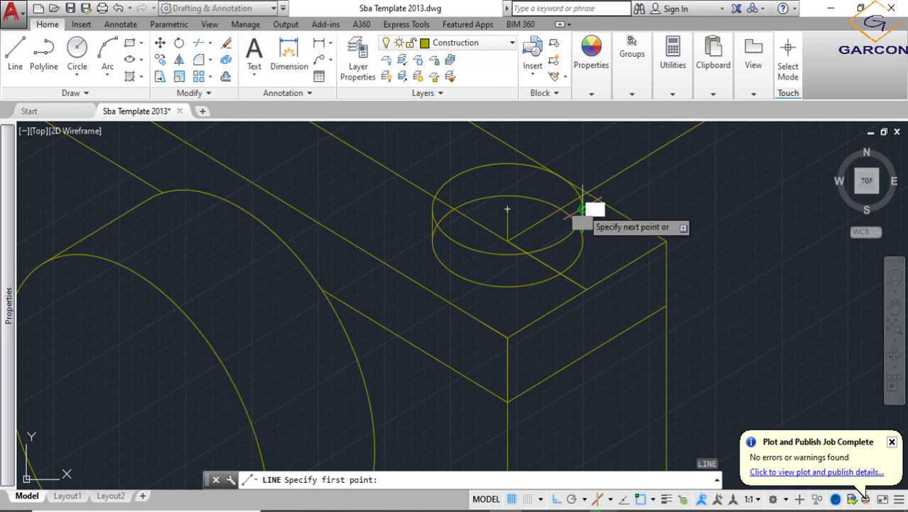
left_click(582, 252)
key("Return")
- Trim the lower isocircle's back arc between the two construction lines, using the crossing-selected objects around the button as cutting edges
scroll(617, 283, "down", 4)
left_click(696, 332)
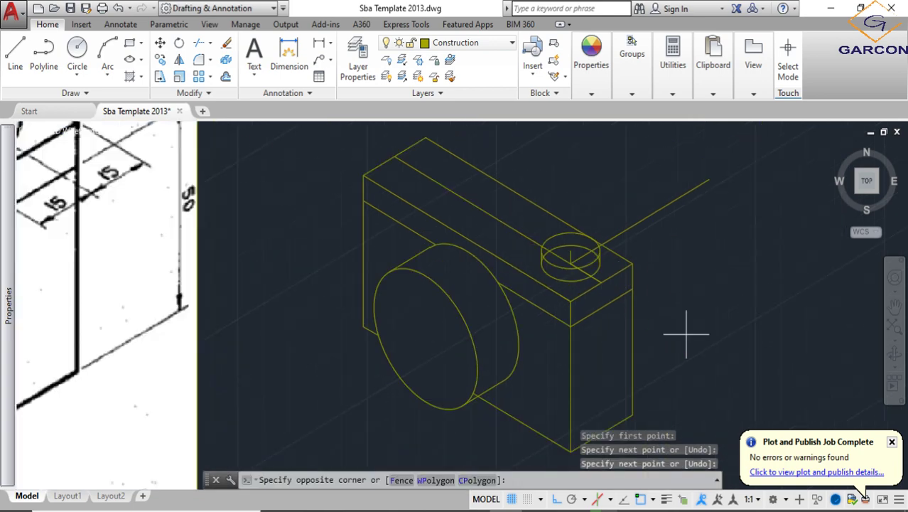
left_click(529, 200)
type("tr")
key("Return")
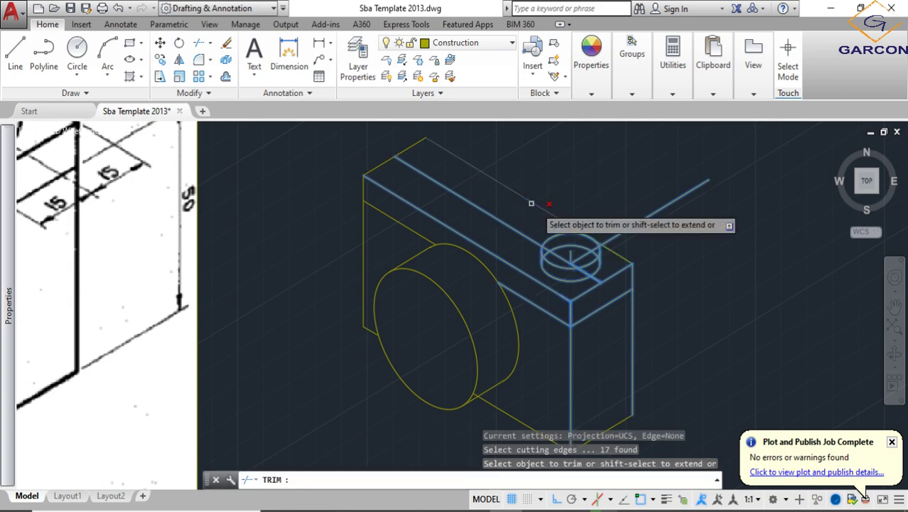
scroll(579, 263, "up", 5)
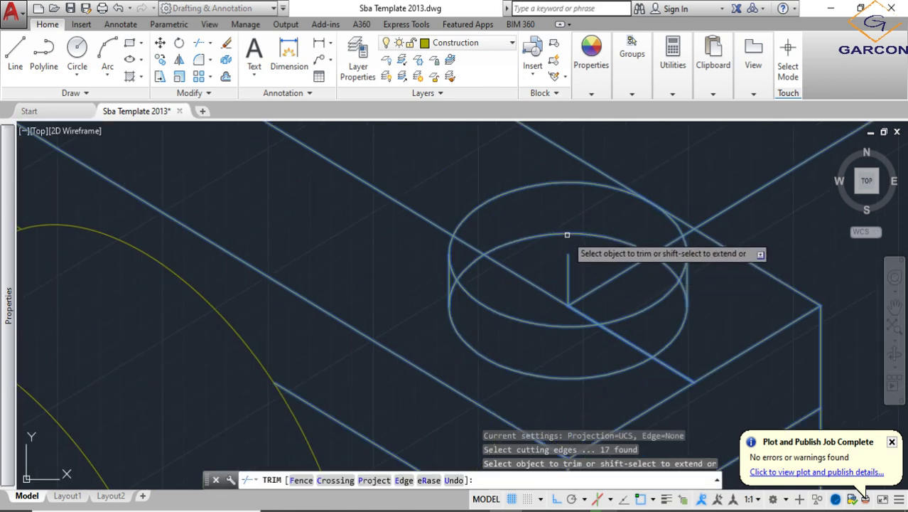
left_click(566, 239)
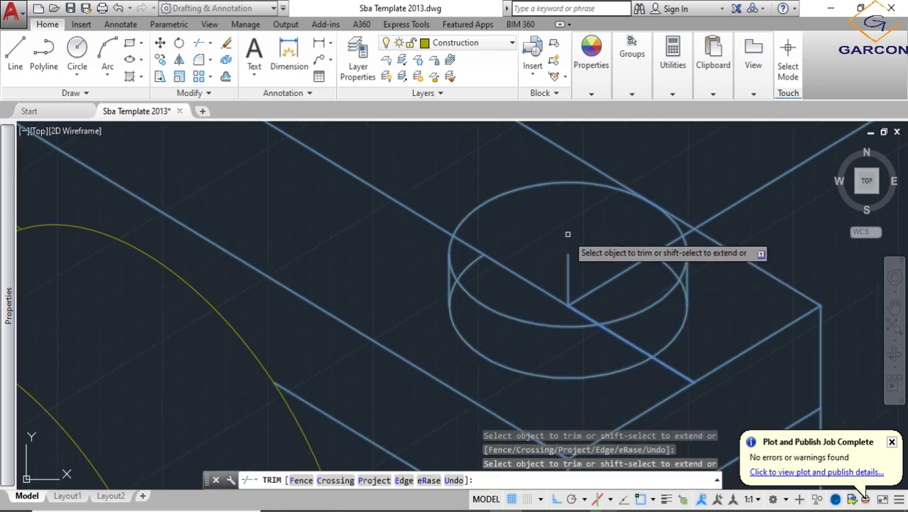
- Trim the lower isocircle's hidden arc pieces next to the button's two vertical side lines
scroll(680, 284, "up", 3)
left_click(679, 282)
left_click(679, 281)
scroll(679, 280, "down", 5)
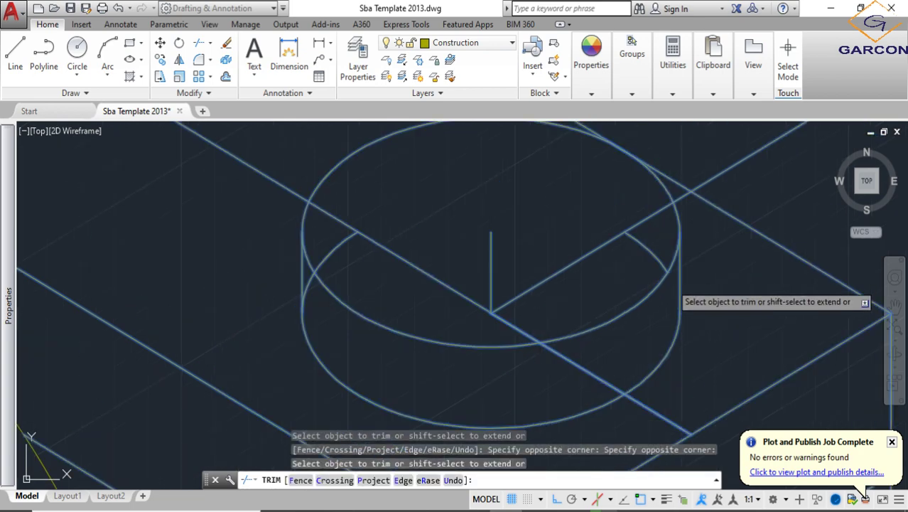
scroll(449, 299, "up", 2)
left_click(442, 281)
scroll(455, 306, "down", 2)
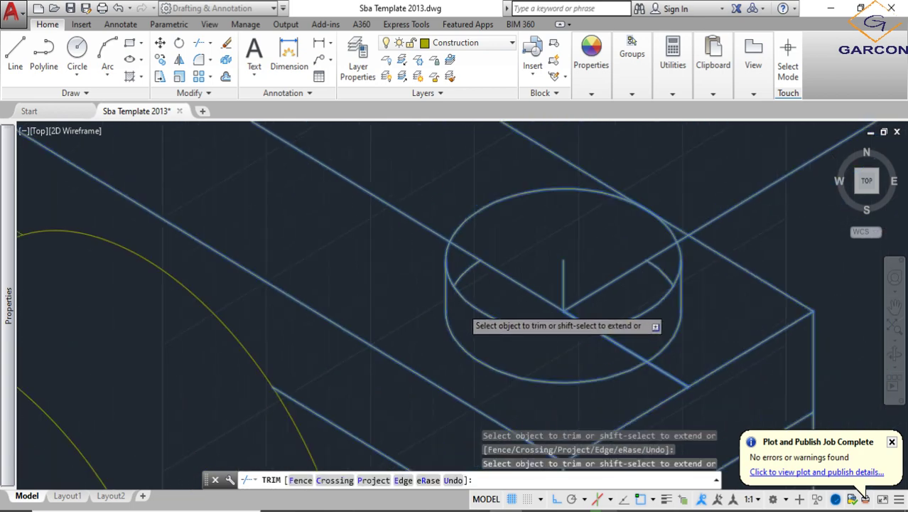
scroll(578, 305, "up", 3)
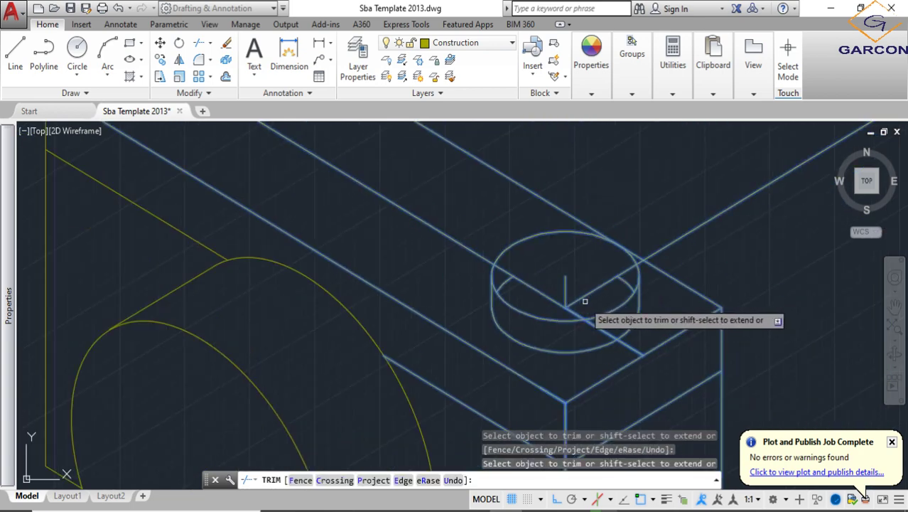
key("Escape")
- Erase the construction lines through the round button's centre and the leftover arc pieces inside it
scroll(570, 307, "up", 4)
left_click(570, 314)
left_click(478, 250)
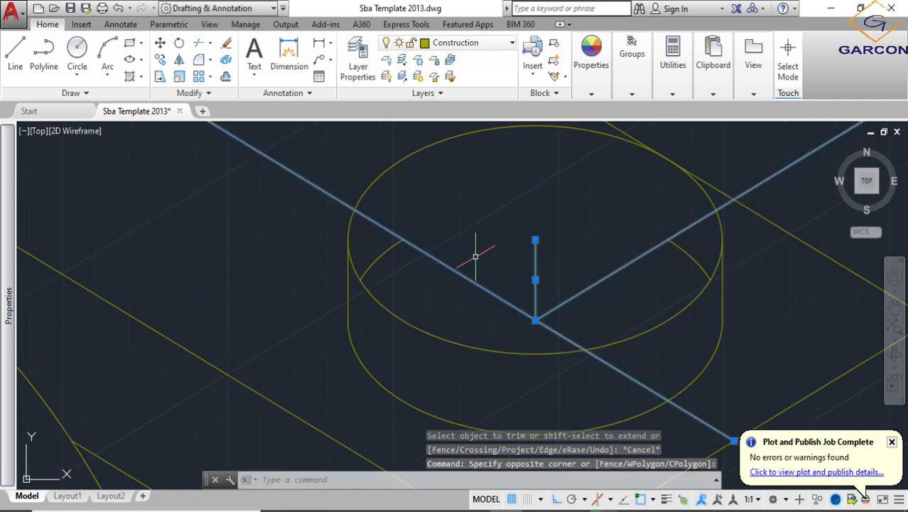
key("Delete")
left_click(673, 261)
key("Delete")
left_click(427, 291)
left_click(389, 233)
key("Delete")
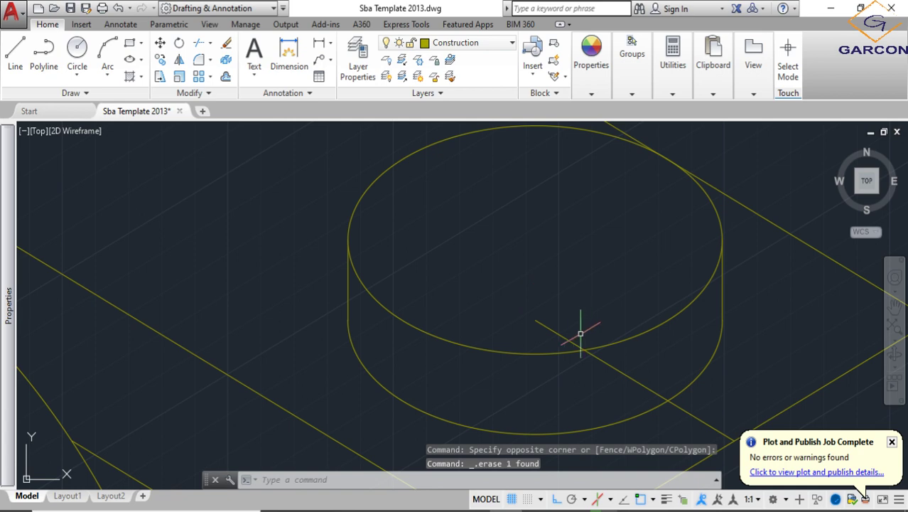
left_click(543, 324)
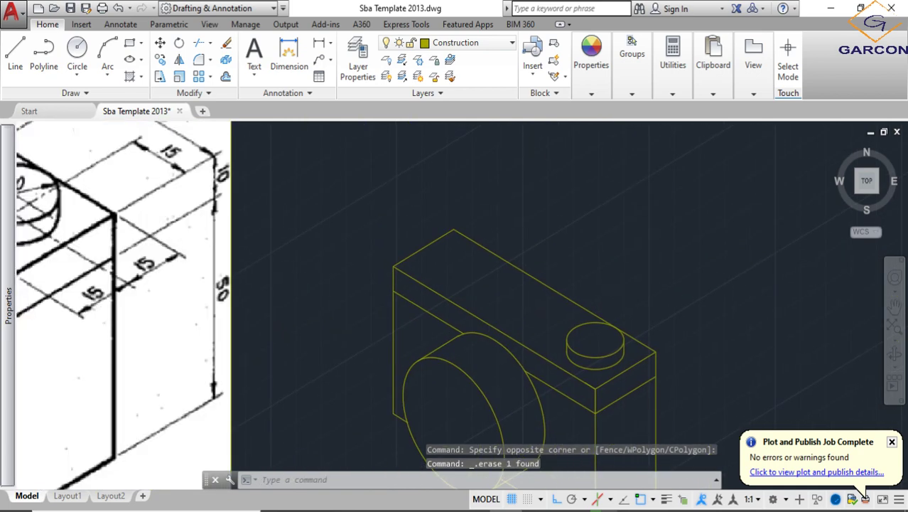
- Try to draw a 15-unit line along the top face's back edge from its far corner
scroll(594, 270, "down", 2)
middle_click_drag(588, 227, 611, 292)
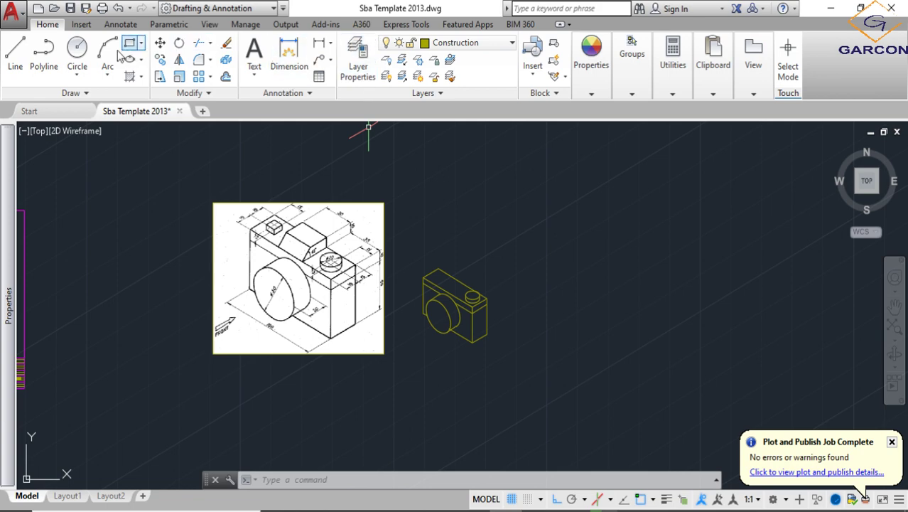
left_click(15, 54)
scroll(462, 296, "up", 4)
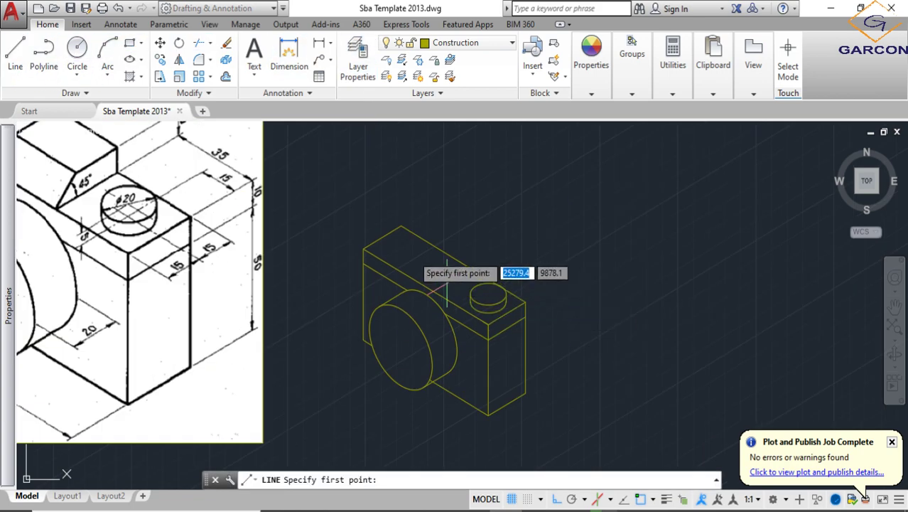
left_click(401, 227)
scroll(447, 259, "up", 4)
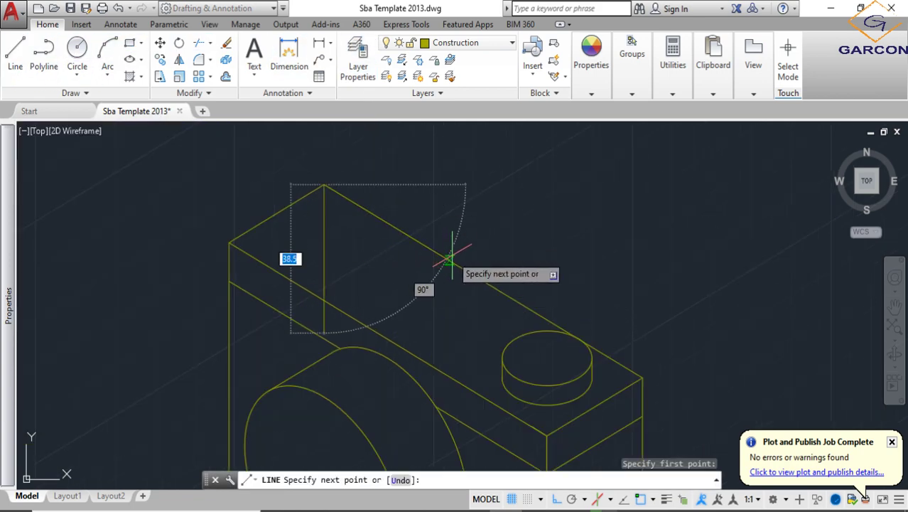
type("15")
key("Return")
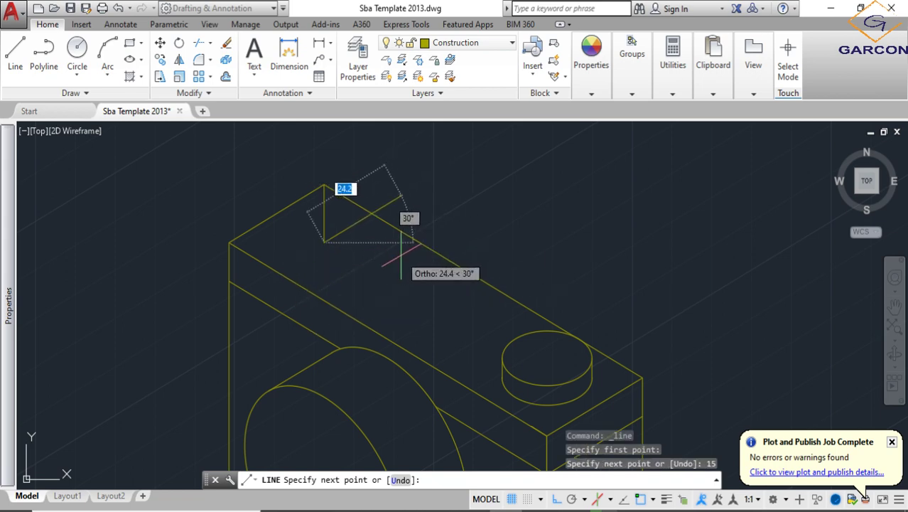
key("Escape")
key("Delete")
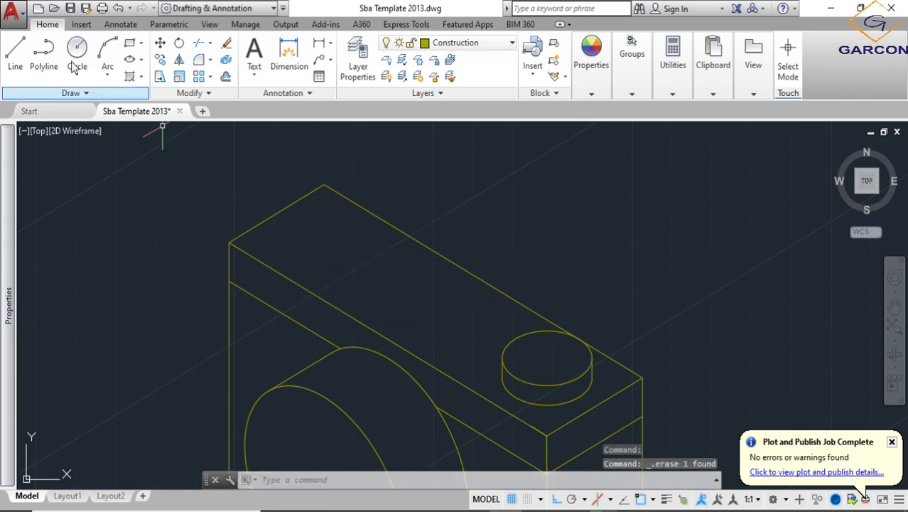
- From the top face's far back corner, draw 15 units along the 330° axis, continuing along the 210° axis past the front edge
left_click(16, 55)
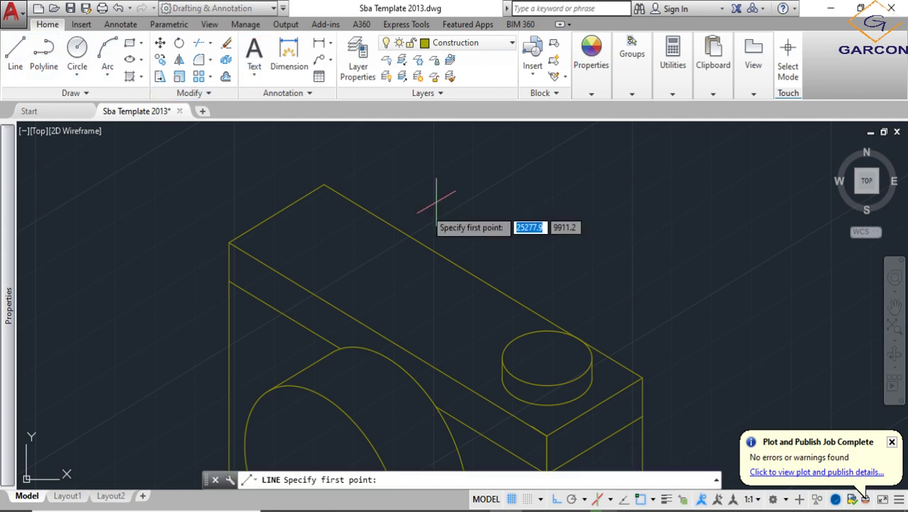
left_click(324, 185)
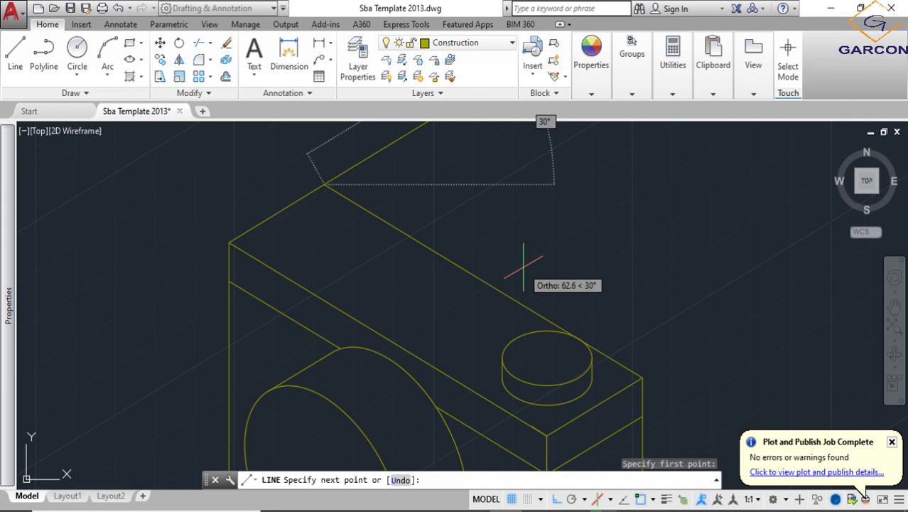
key("F5")
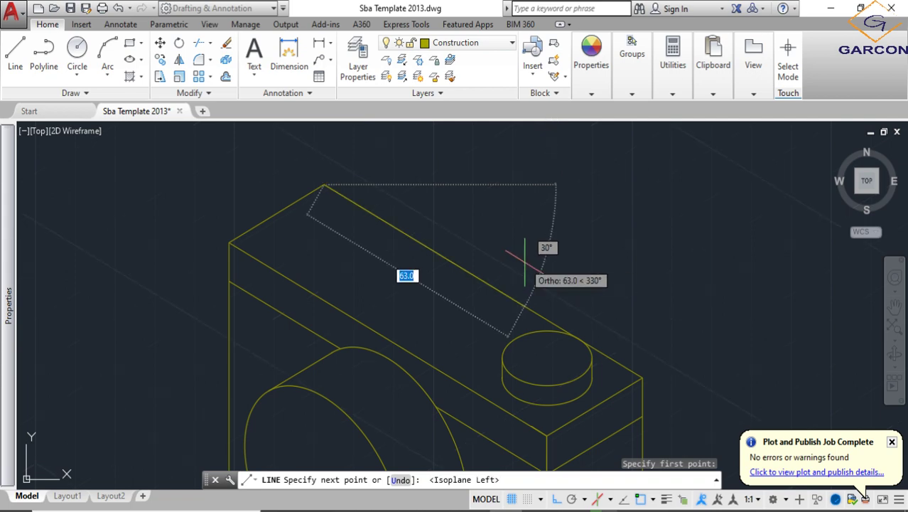
type("15")
key("Return")
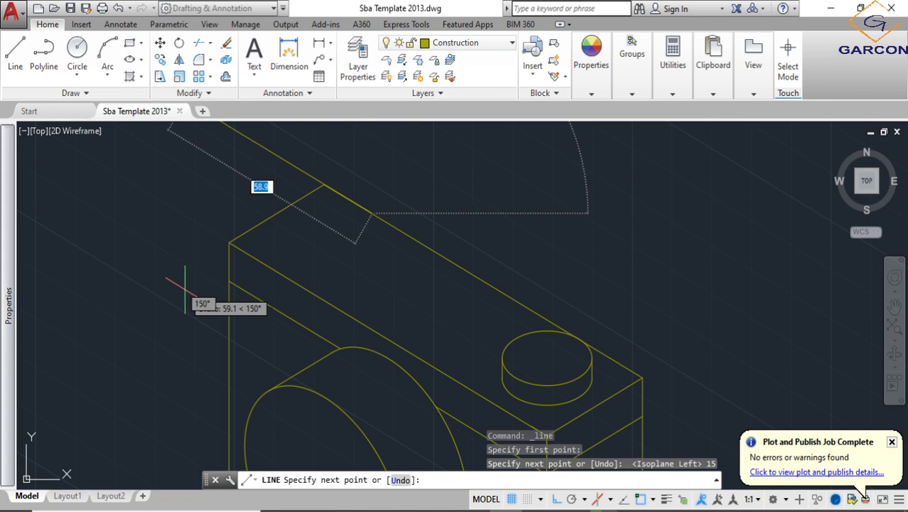
key("F5")
left_click(177, 315)
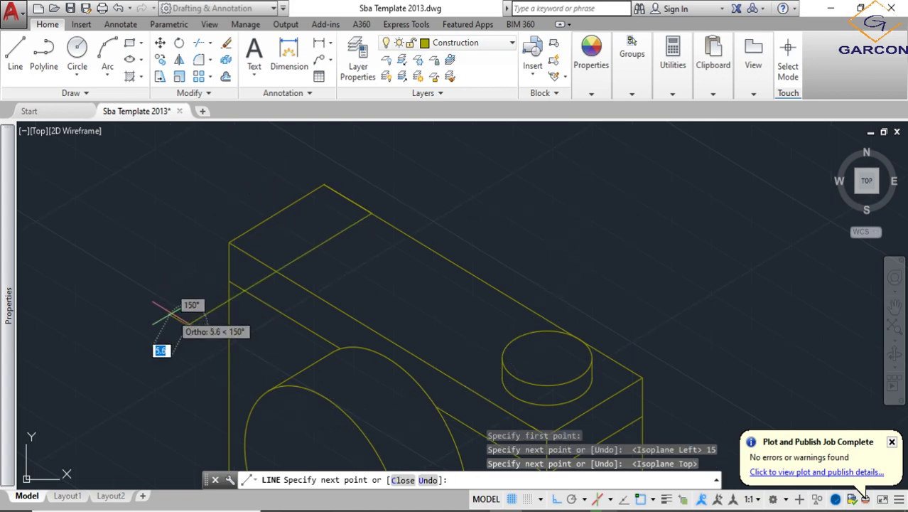
key("Return")
- Draw a centre line about 22 units long along the 330° axis from the far short edge's midpoint, and check the square button in the reference
left_click(15, 51)
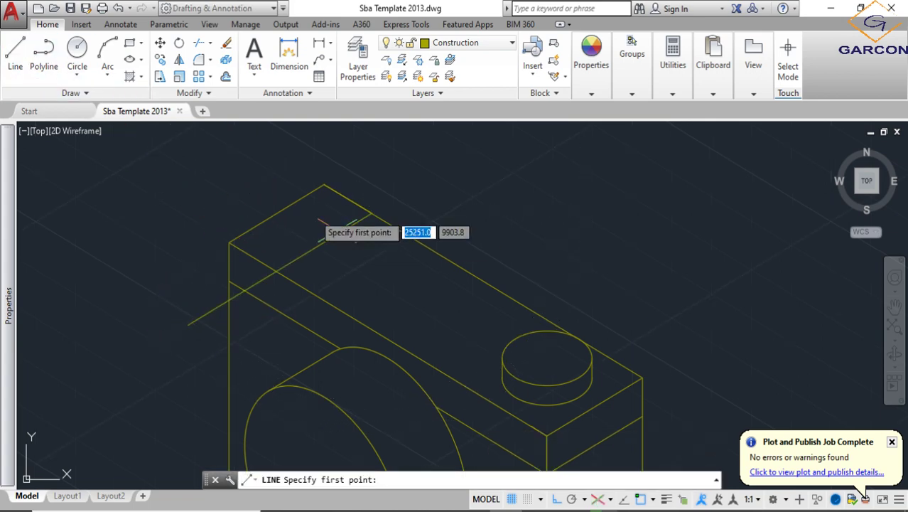
left_click(278, 212)
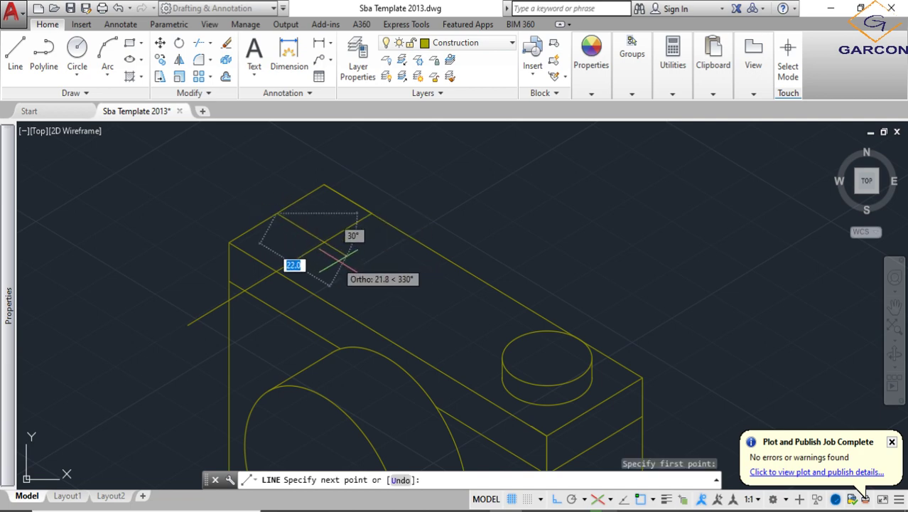
left_click(341, 256)
key("Return")
scroll(357, 264, "down", 4)
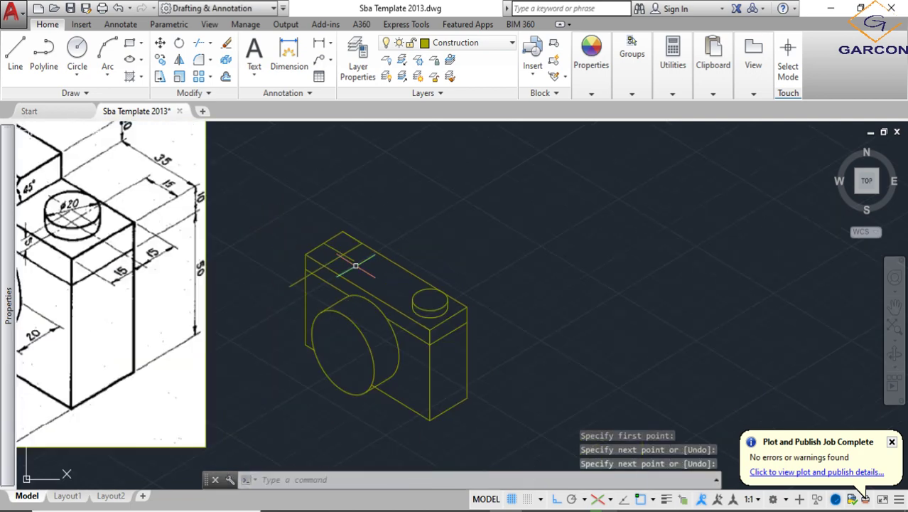
scroll(356, 265, "down", 2)
scroll(375, 302, "up", 5)
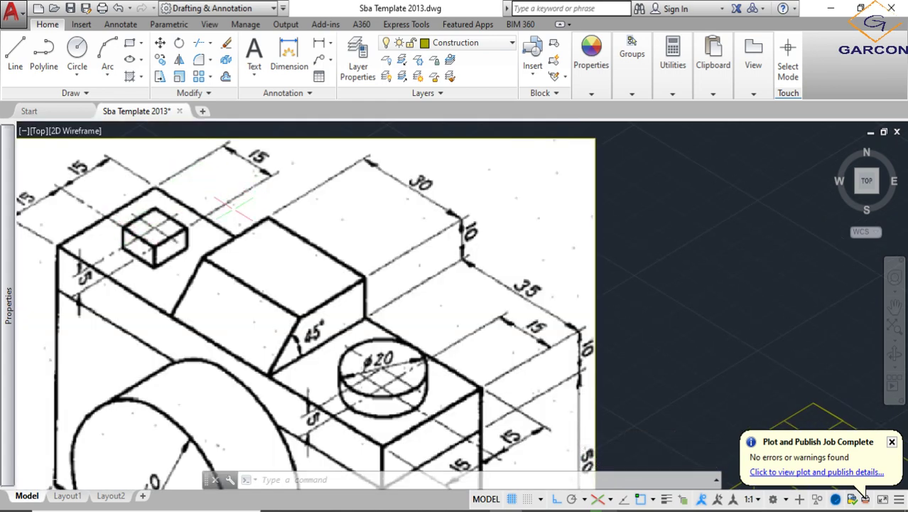
- Examine the square button's outline, centre lines and position dimensions on the camera's top face in the reference picture
middle_click_drag(194, 235, 217, 247)
scroll(150, 238, "up", 2)
scroll(145, 255, "down", 3)
scroll(149, 292, "up", 4)
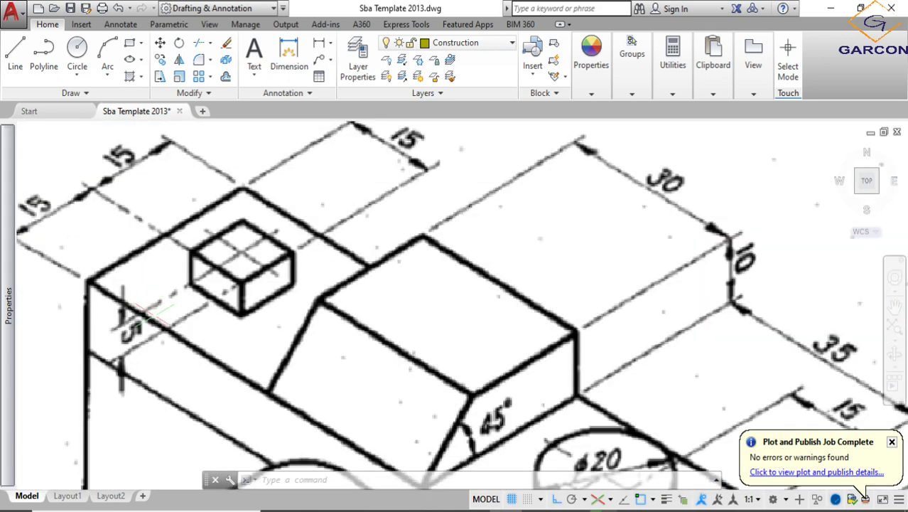
middle_click_drag(174, 297, 197, 315)
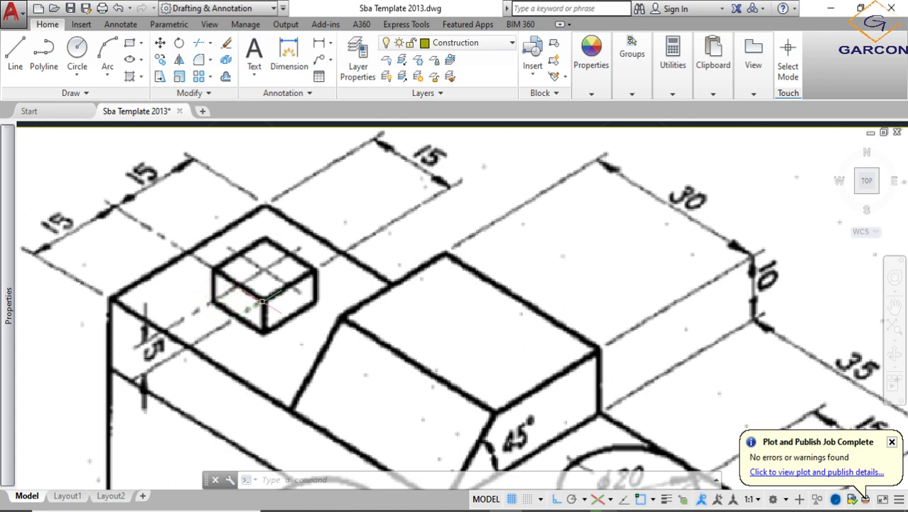
scroll(228, 334, "down", 6)
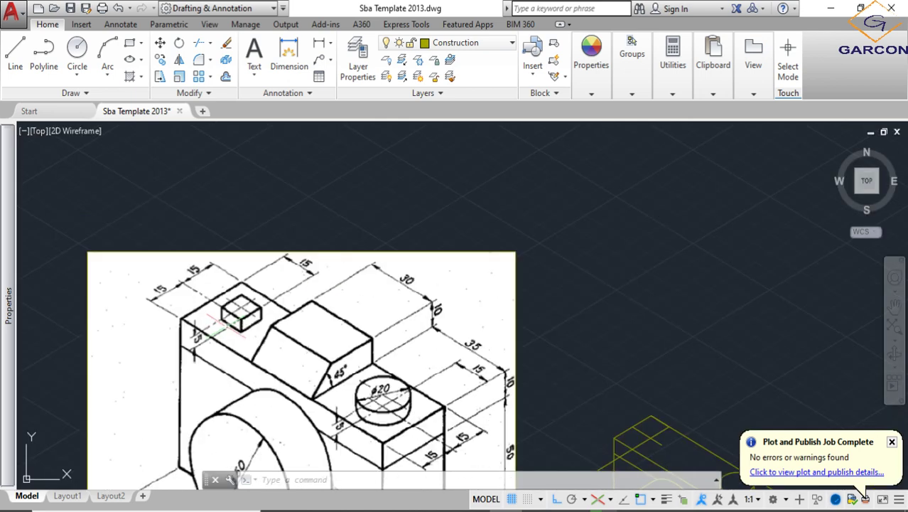
scroll(192, 329, "up", 4)
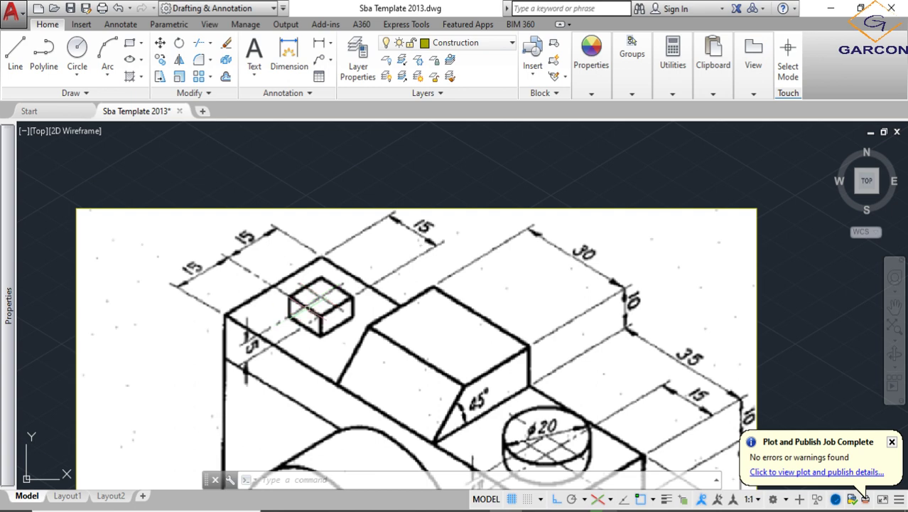
scroll(322, 302, "down", 8)
- Offset the 330° centre line from the short edge's midpoint 5 units to both sides
scroll(407, 304, "up", 10)
left_click(419, 329)
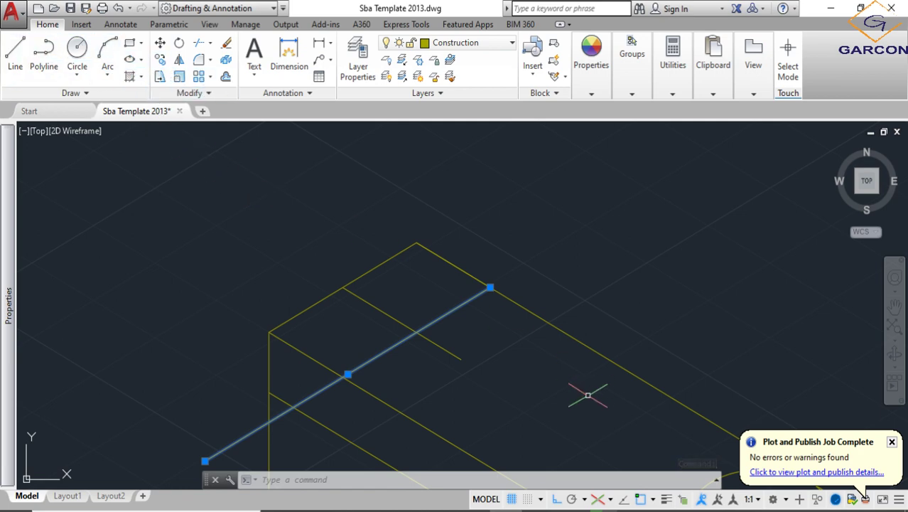
key("Escape")
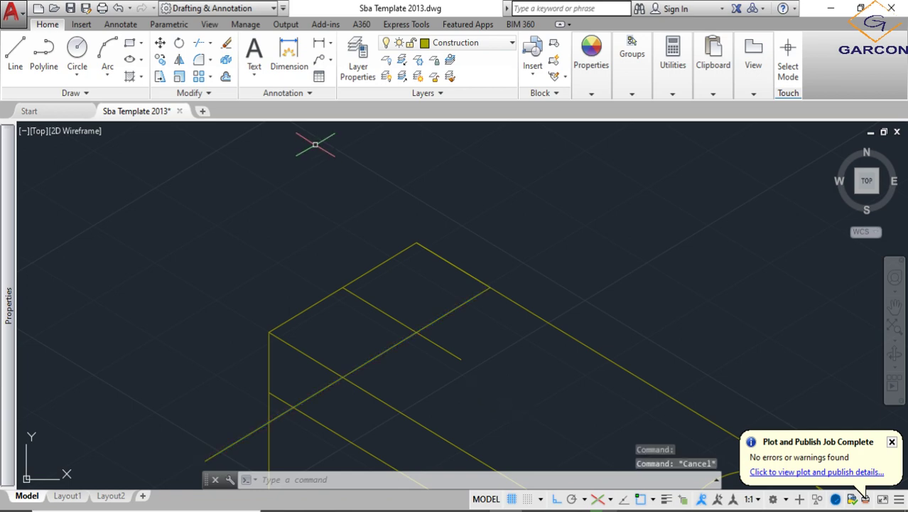
left_click(226, 77)
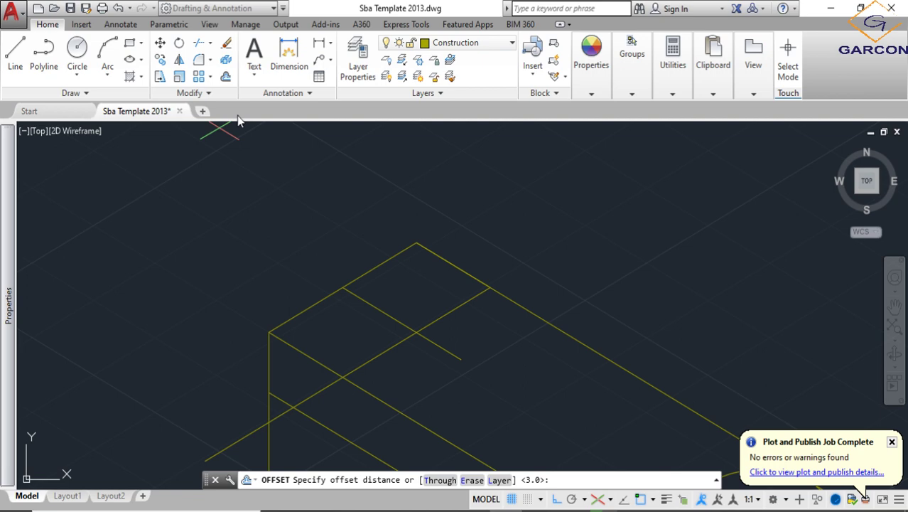
type("5")
key("Return")
left_click(390, 316)
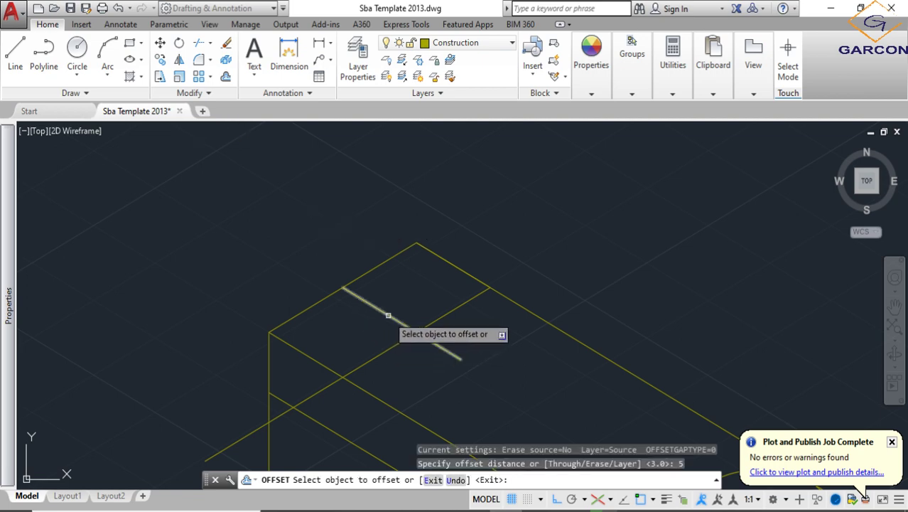
left_click(373, 331)
left_click(403, 321)
left_click(401, 307)
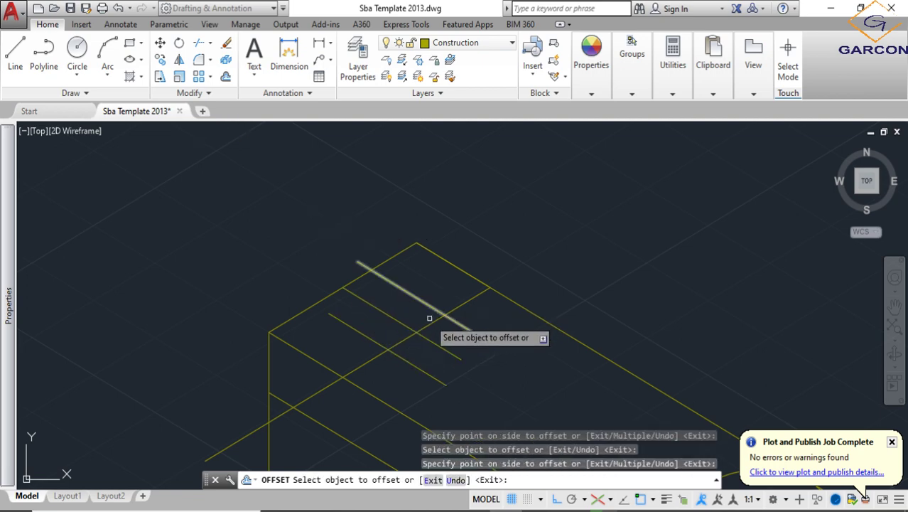
- Offset the 210° centre line crossing the top face 5 units to both sides to complete the square's grid
left_click(429, 323)
left_click(438, 335)
left_click(427, 325)
left_click(402, 308)
key("Escape")
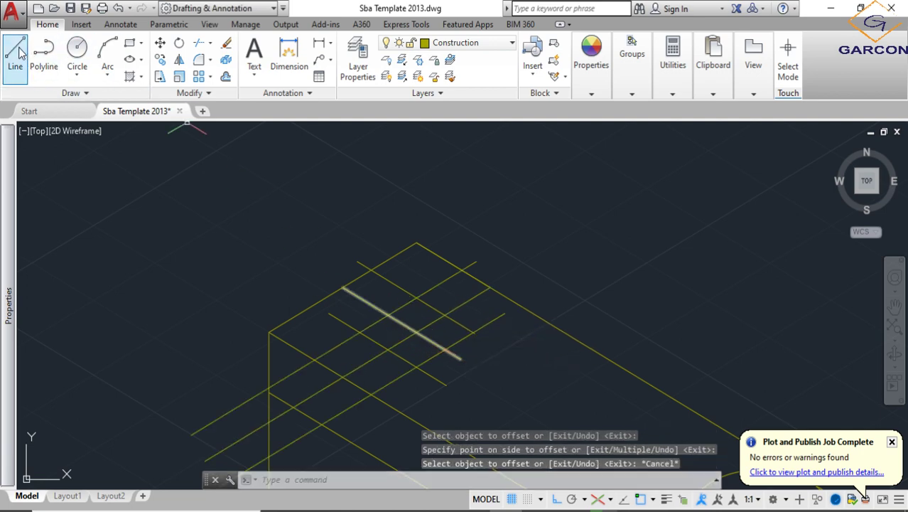
key("Escape")
key("Escape")
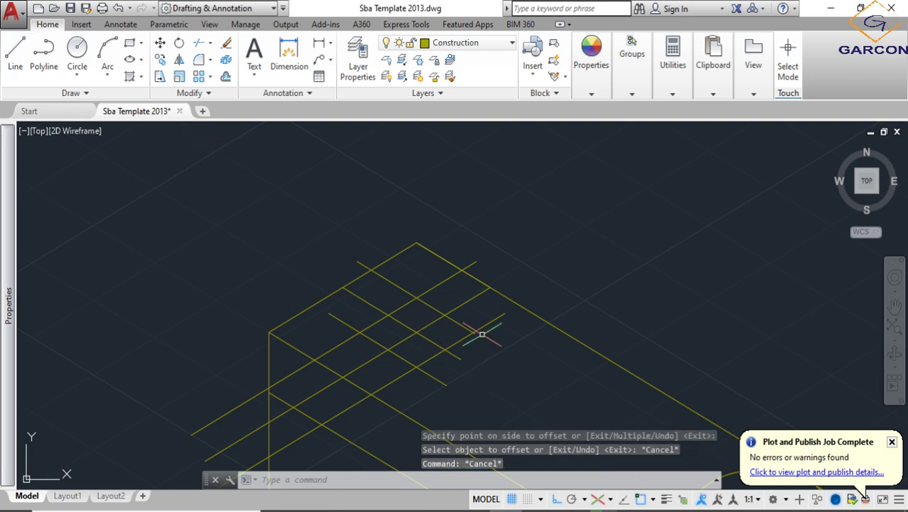
- Trim the three 210° lines back to the square's front-left side, using the surrounding lines as cutting edges
left_click(491, 366)
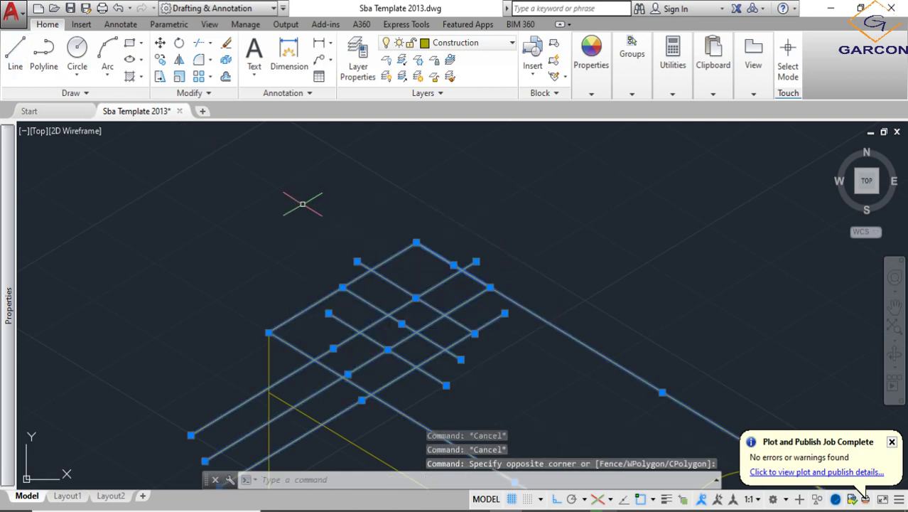
key("Return")
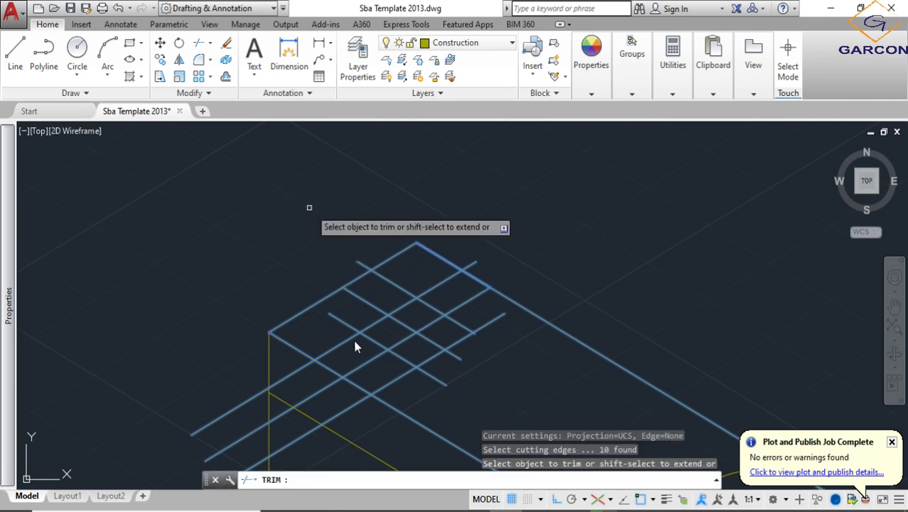
scroll(339, 395, "up", 2)
left_click(353, 419)
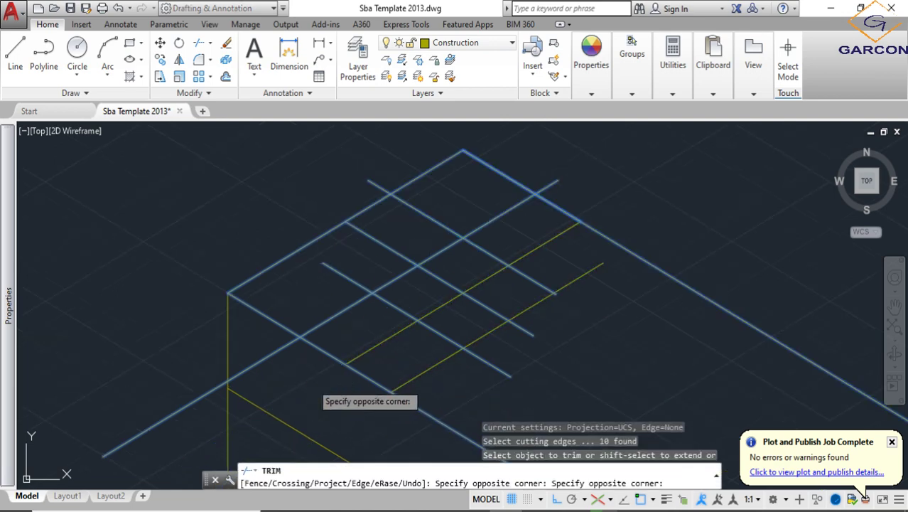
left_click(313, 384)
left_click(425, 375)
left_click(384, 344)
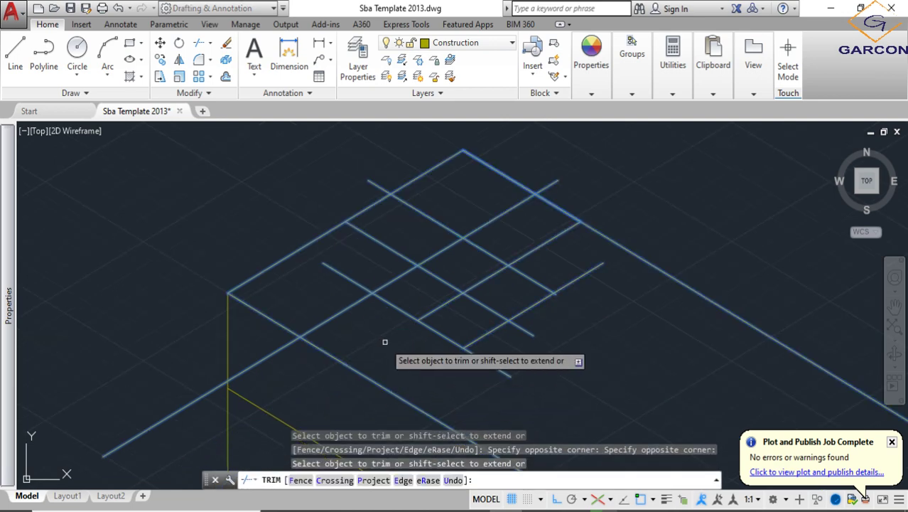
left_click(347, 309)
- Trim the 330° lines between the top face's short edge and the square's back-left side
left_click(420, 215)
left_click(389, 249)
left_click(359, 270)
left_click(350, 279)
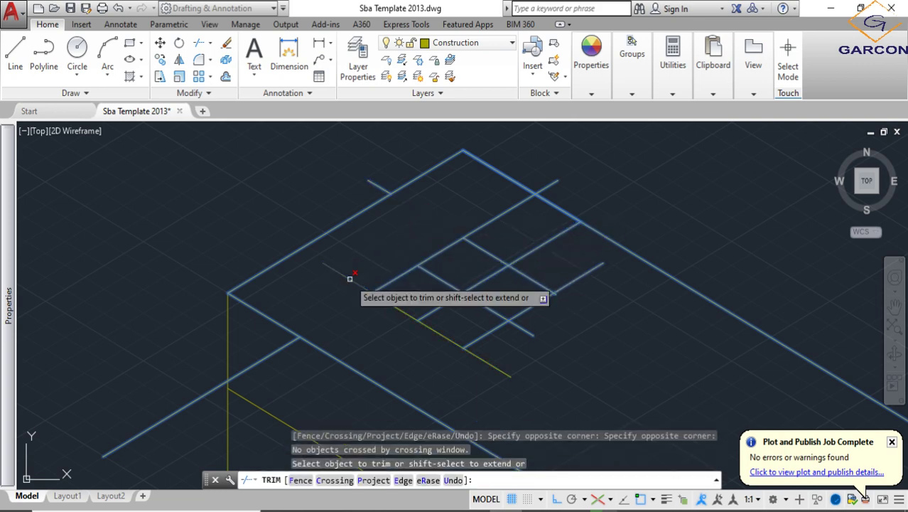
left_click(350, 278)
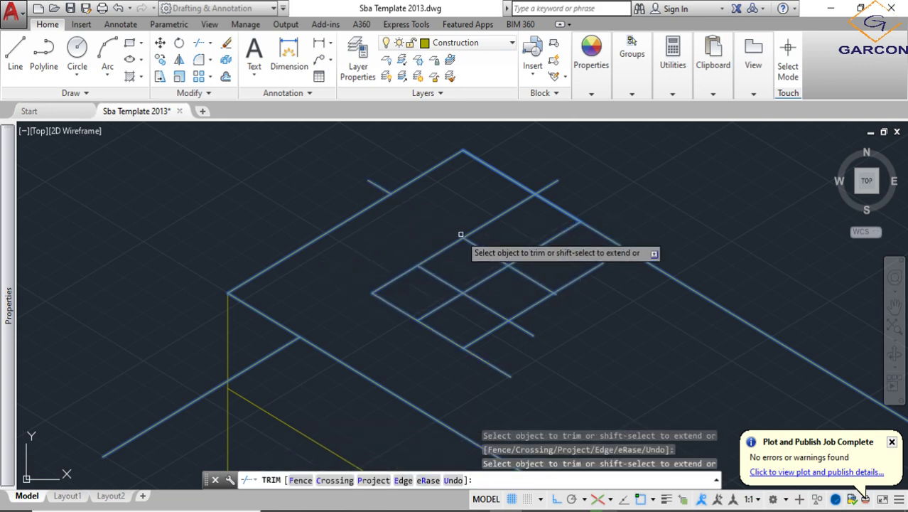
- Trim the line ends projecting past the square's back-right and front-right sides
left_click(544, 246)
left_click(552, 268)
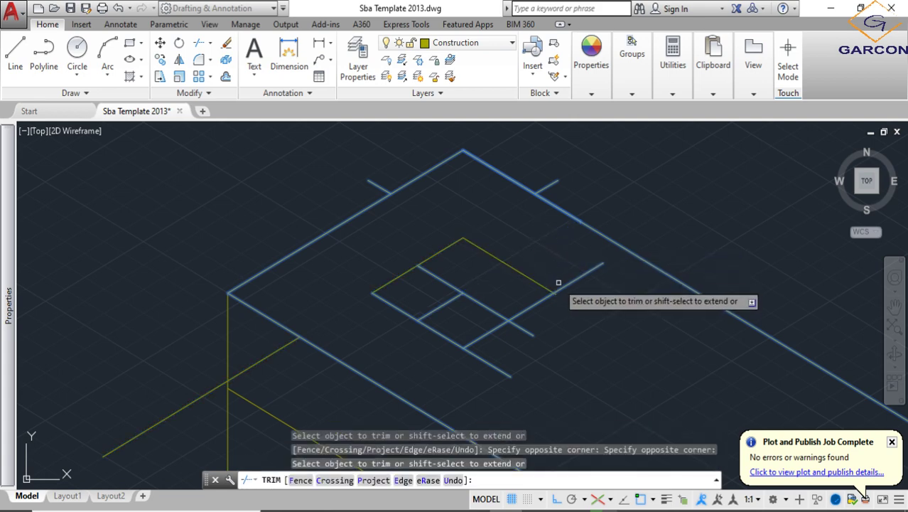
left_click(560, 285)
left_click(522, 330)
left_click(483, 360)
key("Escape")
- Copy the square with its centre lines 5 units vertically upward, using the right isoplane
scroll(526, 352, "down", 3)
left_click(562, 366)
left_click(439, 276)
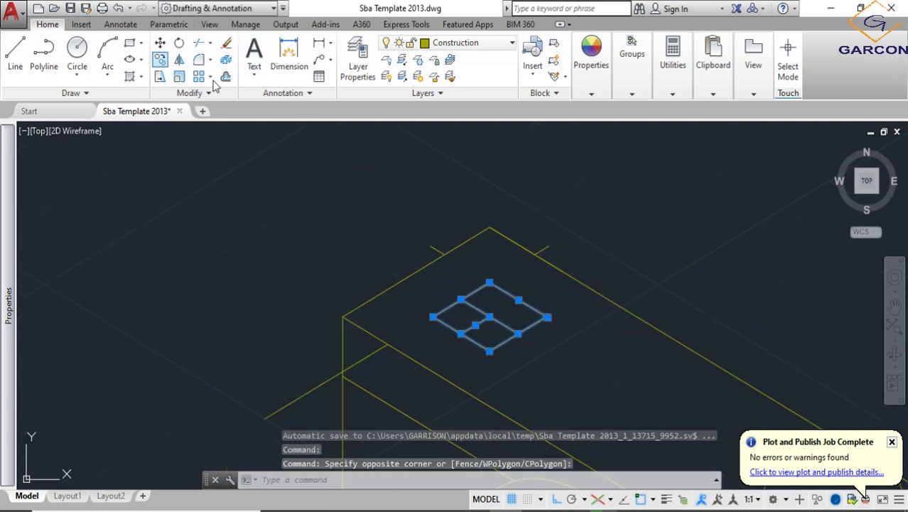
left_click(160, 59)
left_click(495, 348)
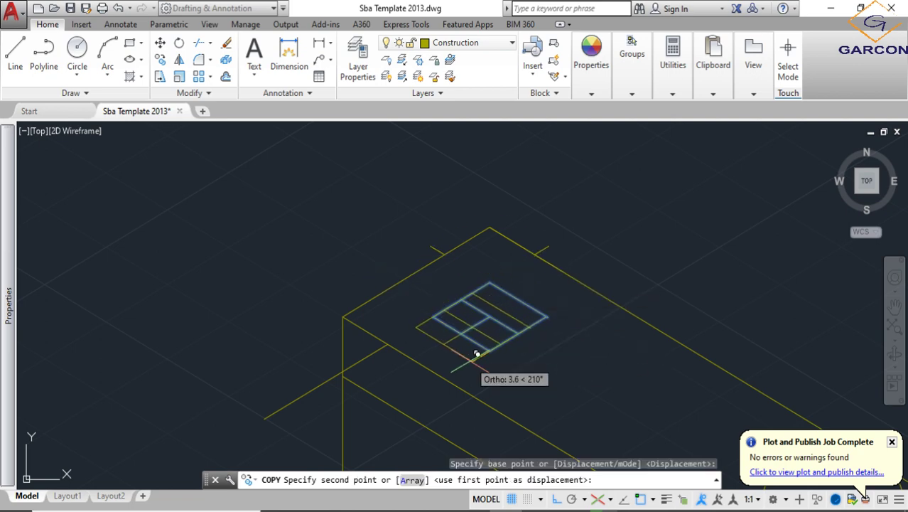
key("F5")
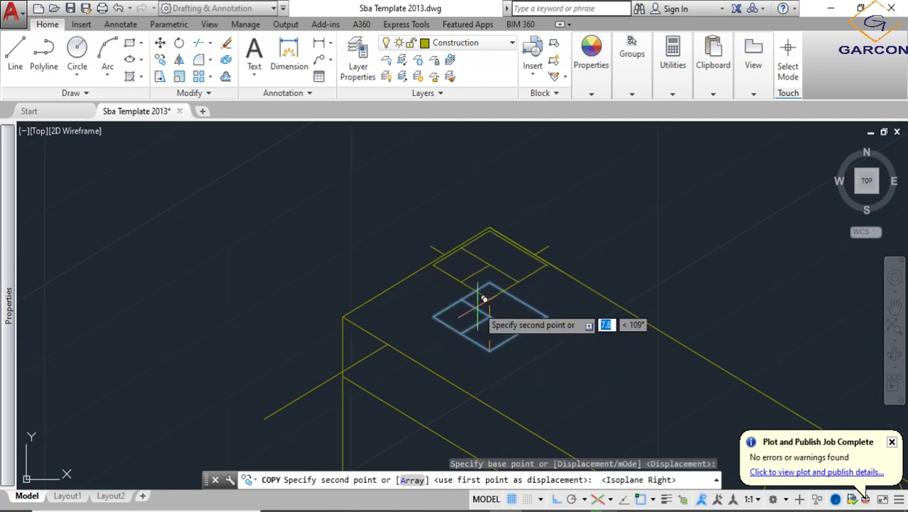
scroll(498, 302, "up", 2)
type("5")
key("Return")
key("Escape")
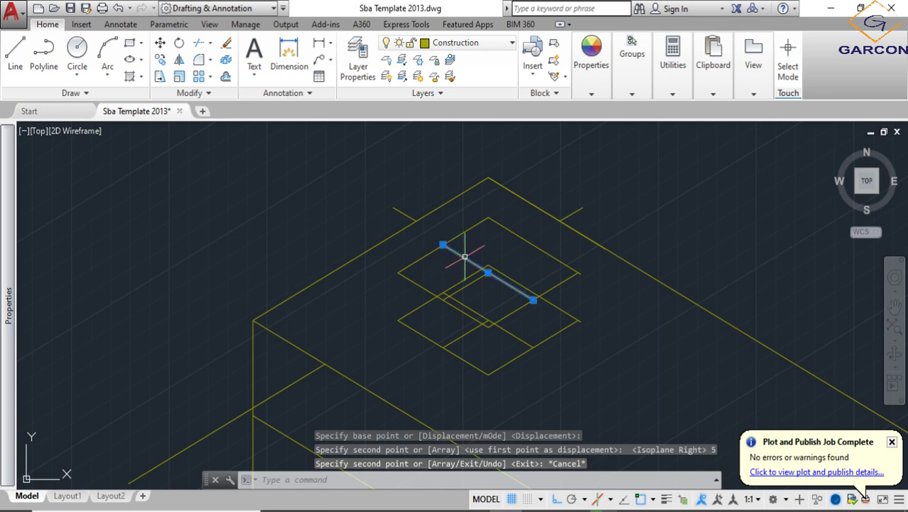
- Erase the centre lines inside both squares and the two stubs outside the top face's back edges
left_click(459, 304)
left_click(465, 340)
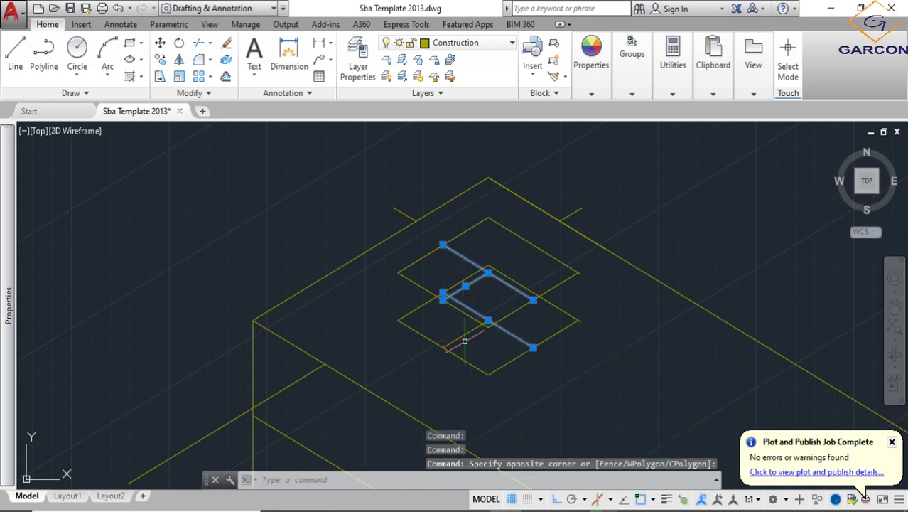
left_click(462, 334)
key("Delete")
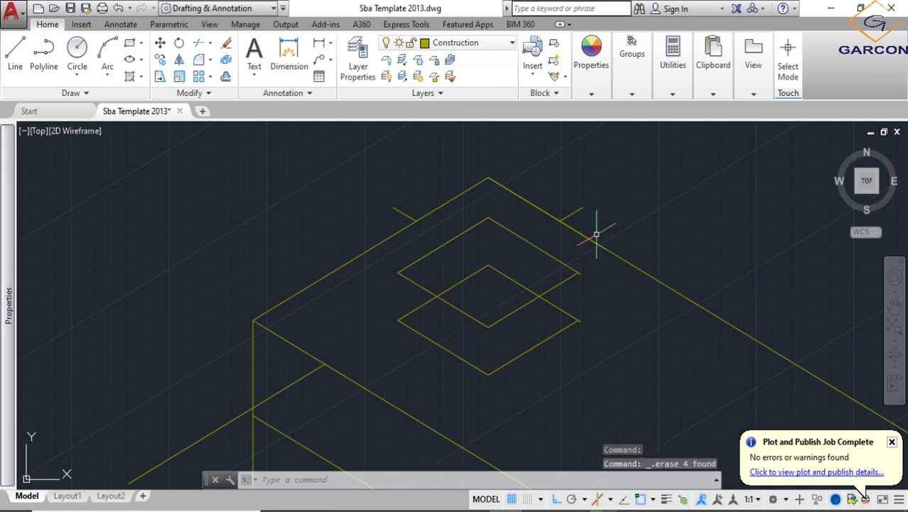
left_click(582, 207)
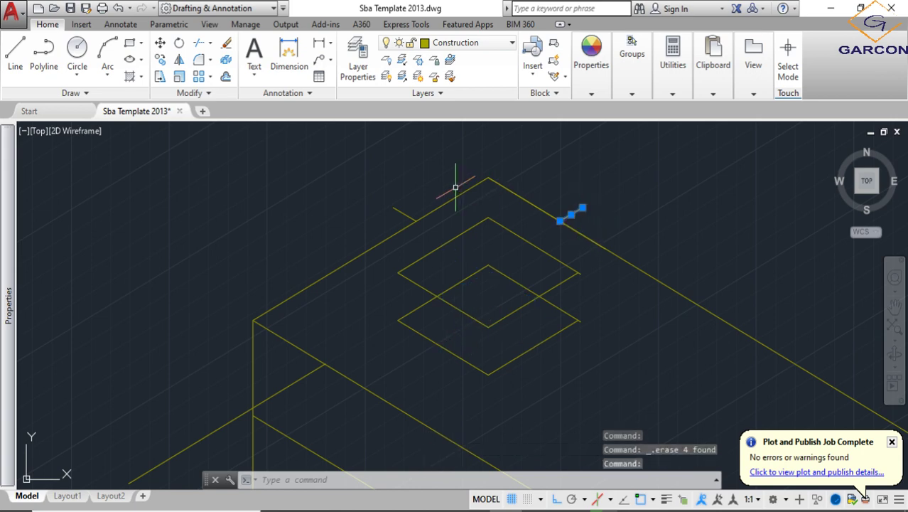
left_click(402, 214)
key("Delete")
- Draw vertical lines joining the upper and lower squares at their left, front and right corners
left_click(14, 69)
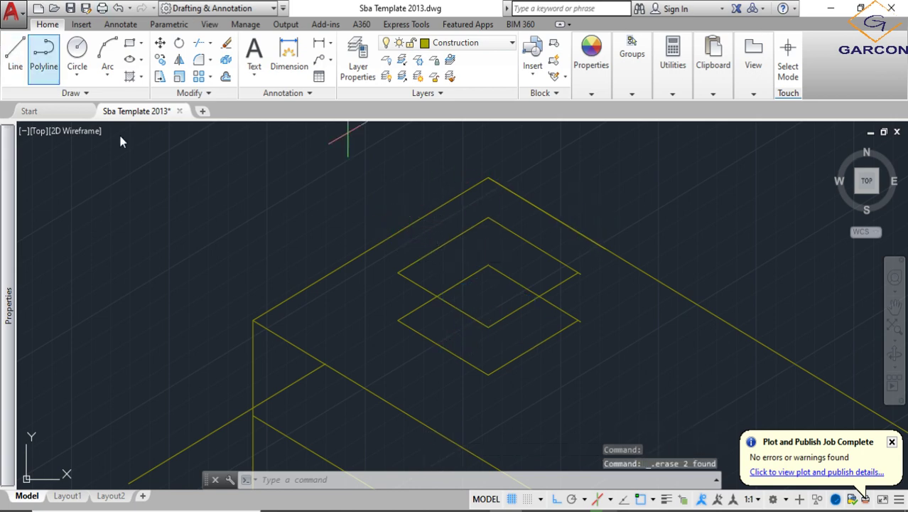
left_click(397, 272)
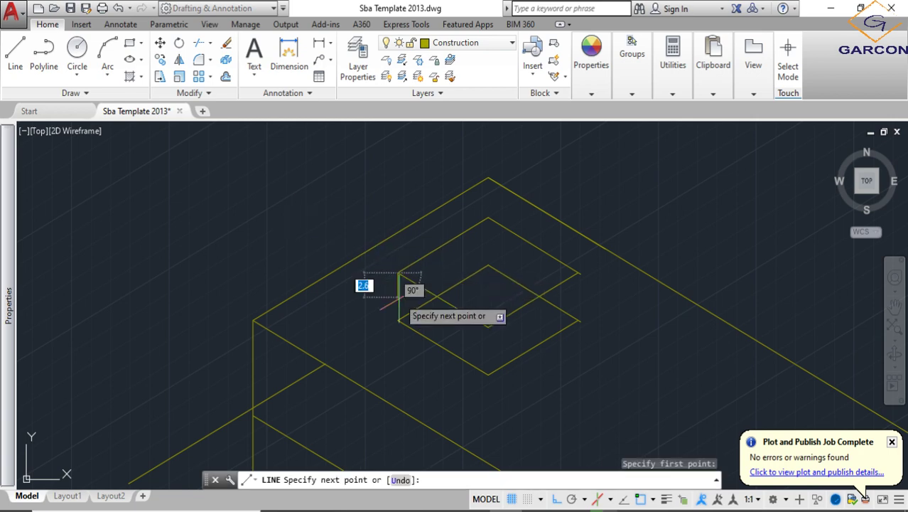
key("Return")
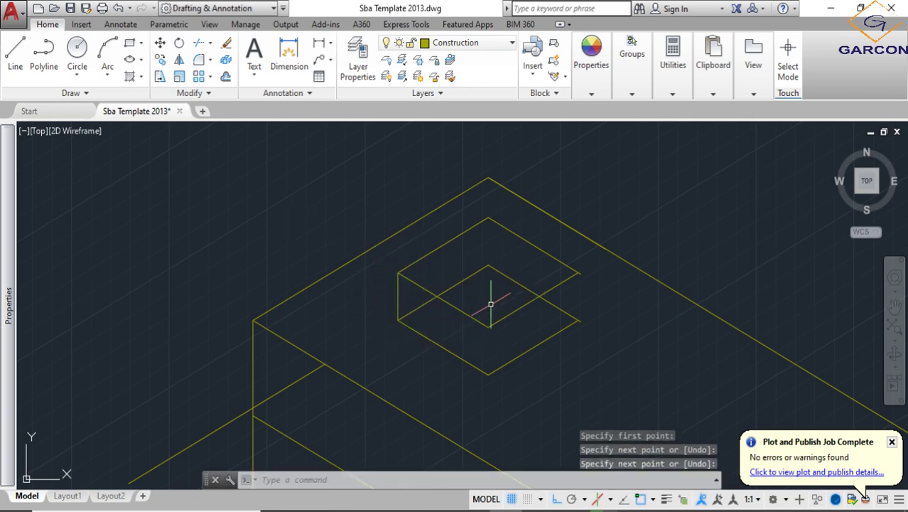
key("Return")
left_click(487, 327)
left_click(488, 373)
key("Return")
key("Return")
left_click(578, 273)
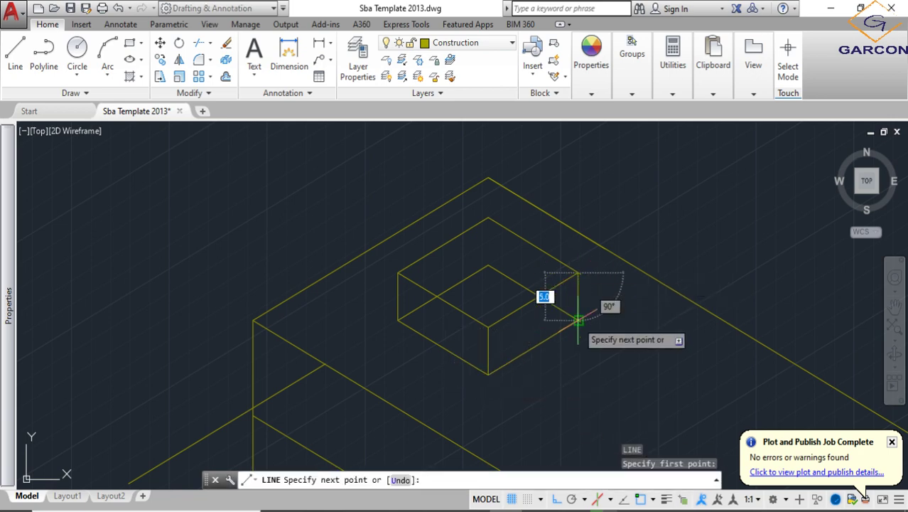
left_click(580, 321)
key("Return")
- Trim the lower square's back edges where they cross the button's top face
scroll(572, 334, "down", 3)
left_click(604, 379)
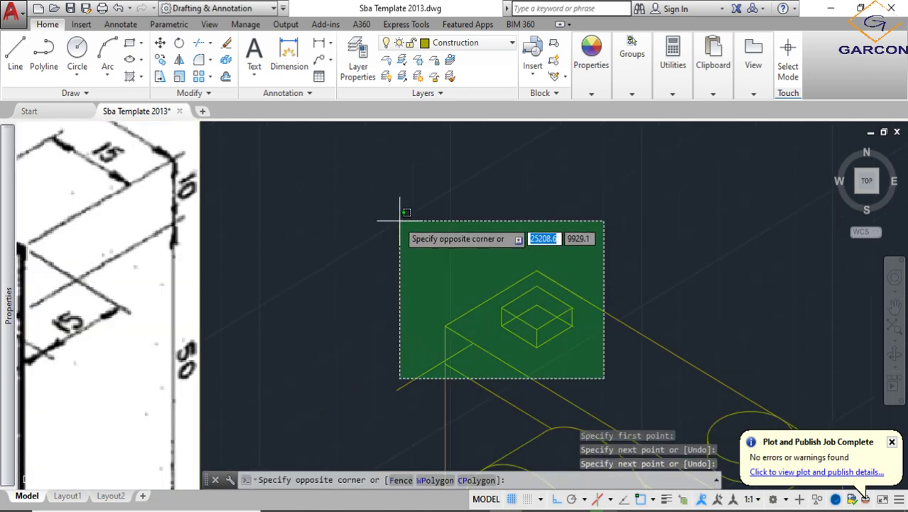
left_click(393, 217)
type("tr")
key("Return")
scroll(531, 302, "up", 4)
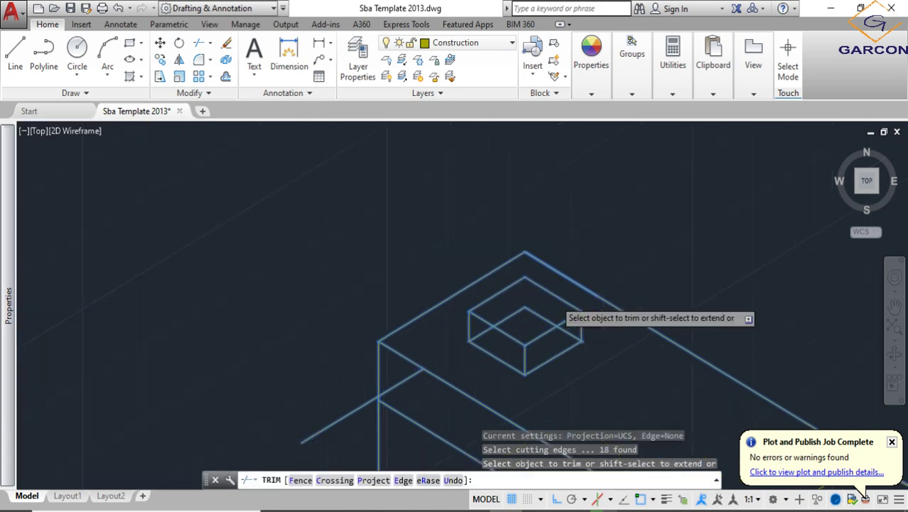
left_click(510, 304)
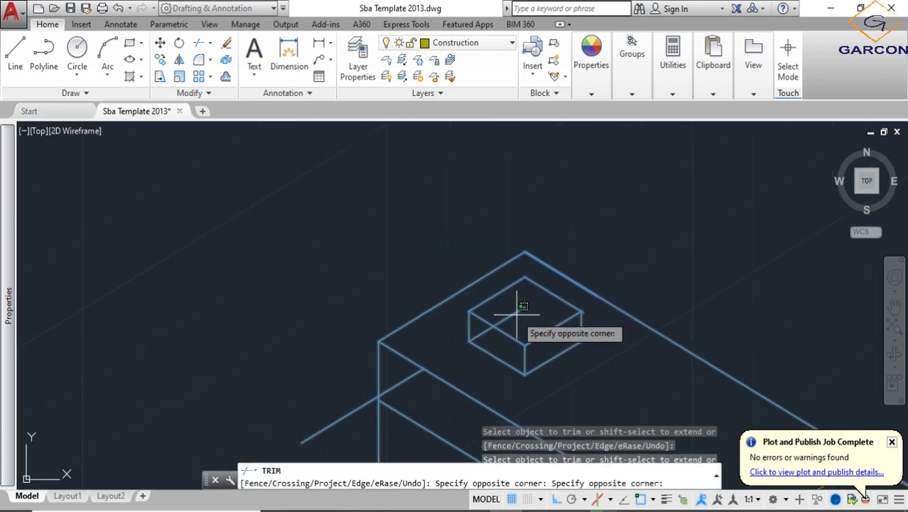
left_click(483, 332)
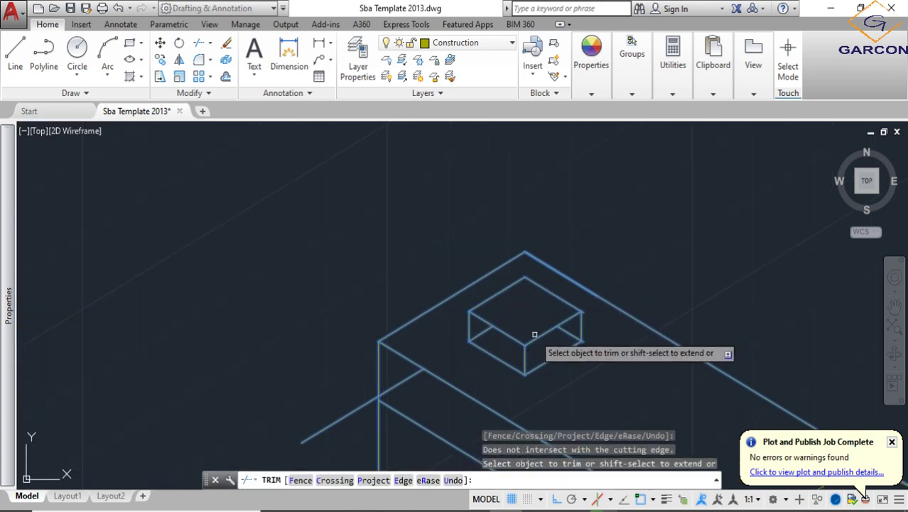
scroll(583, 327, "up", 5)
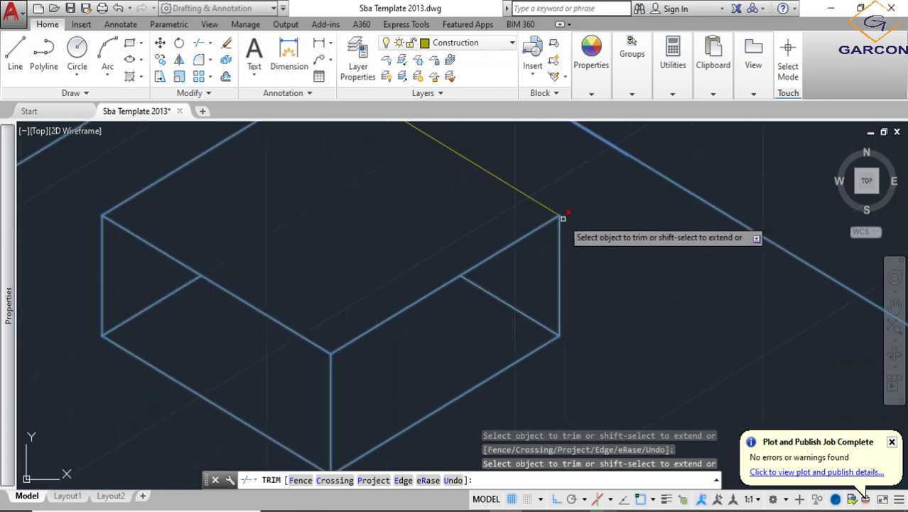
key("Escape")
- Erase the two remaining lower back-edge pieces of the square button and the stray line beside the camera body
left_click(530, 279)
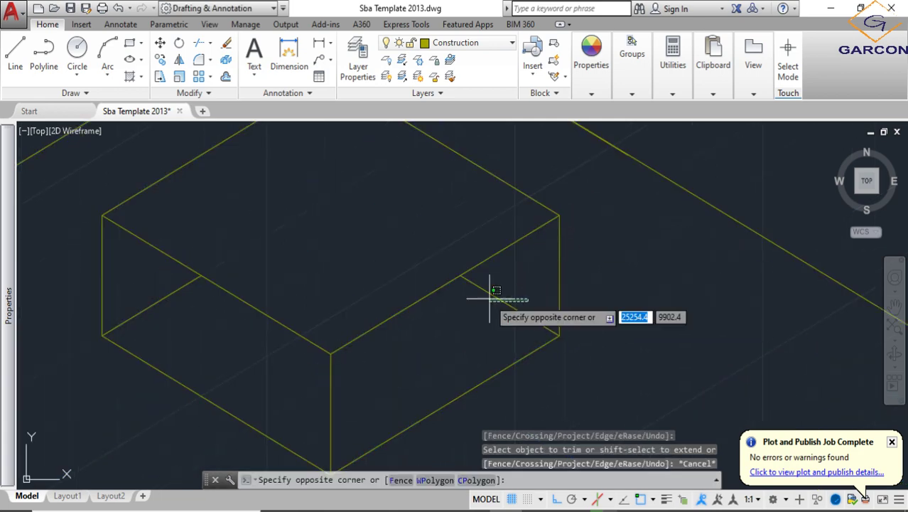
left_click(279, 305)
left_click(180, 289)
key("Delete")
scroll(344, 347, "down", 3)
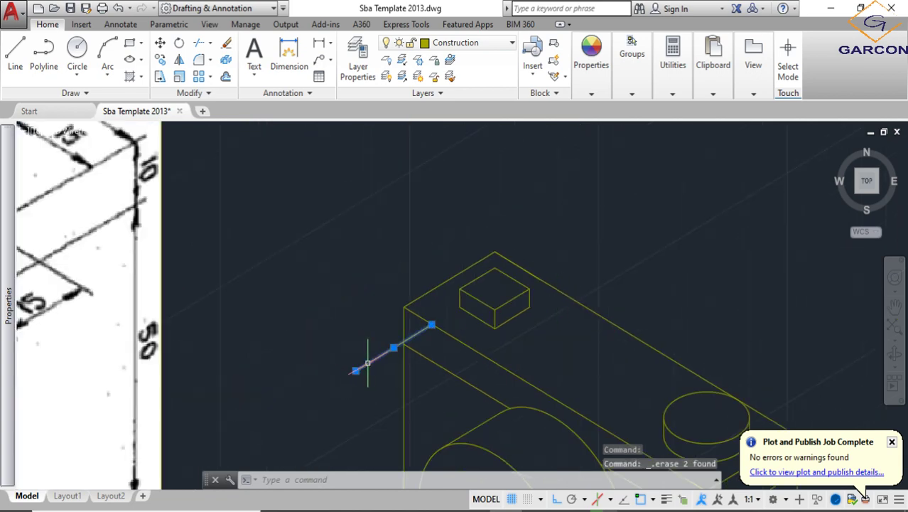
key("Delete")
scroll(547, 313, "down", 4)
scroll(530, 325, "up", 2)
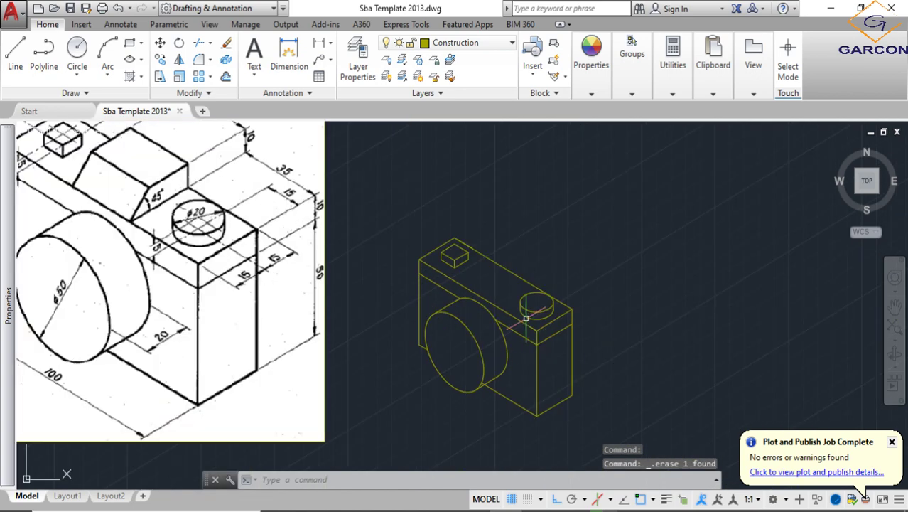
- Examine the viewfinder block's dimensions and its 45° slope in the reference picture
scroll(446, 290, "down", 2)
middle_click_drag(253, 207, 259, 229)
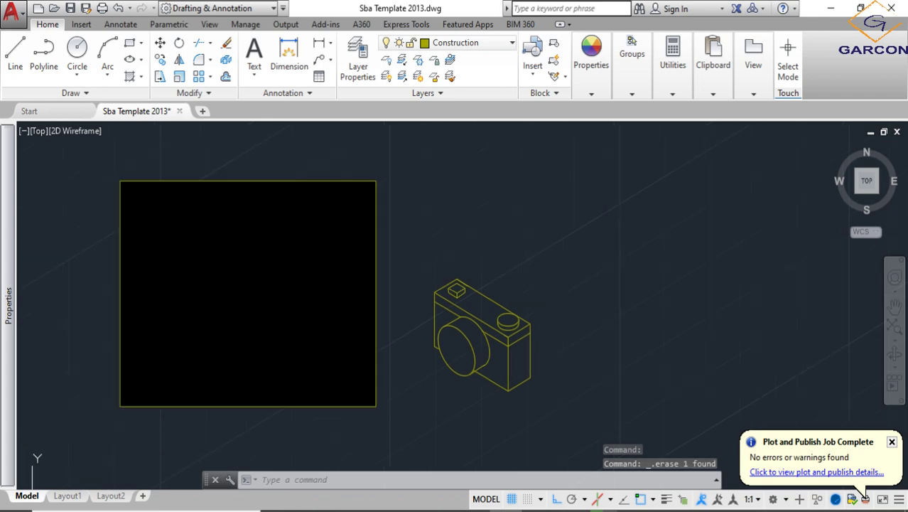
scroll(238, 294, "up", 2)
scroll(236, 294, "down", 2)
scroll(247, 249, "up", 3)
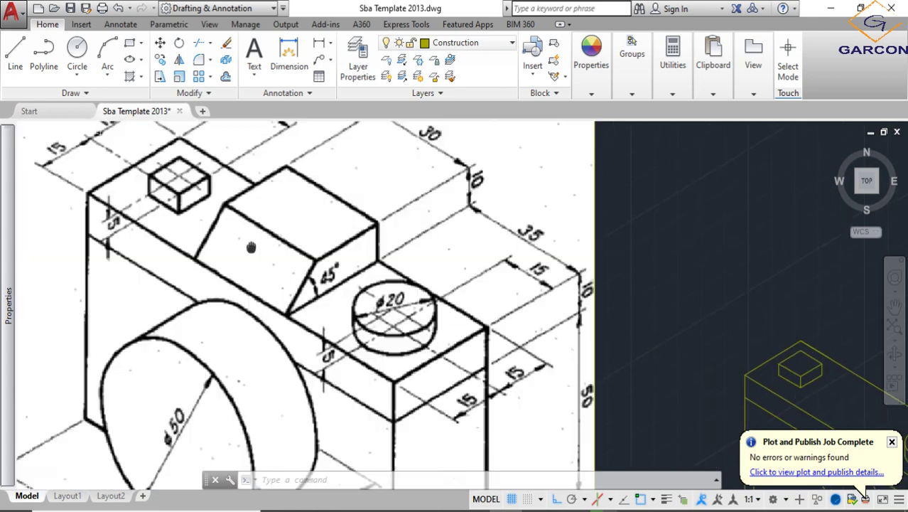
scroll(250, 247, "up", 2)
scroll(315, 298, "down", 4)
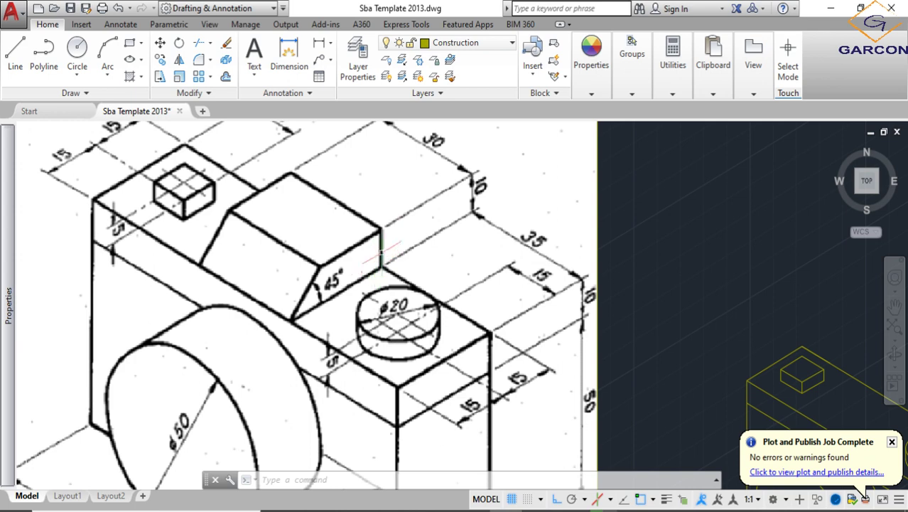
scroll(384, 264, "down", 2)
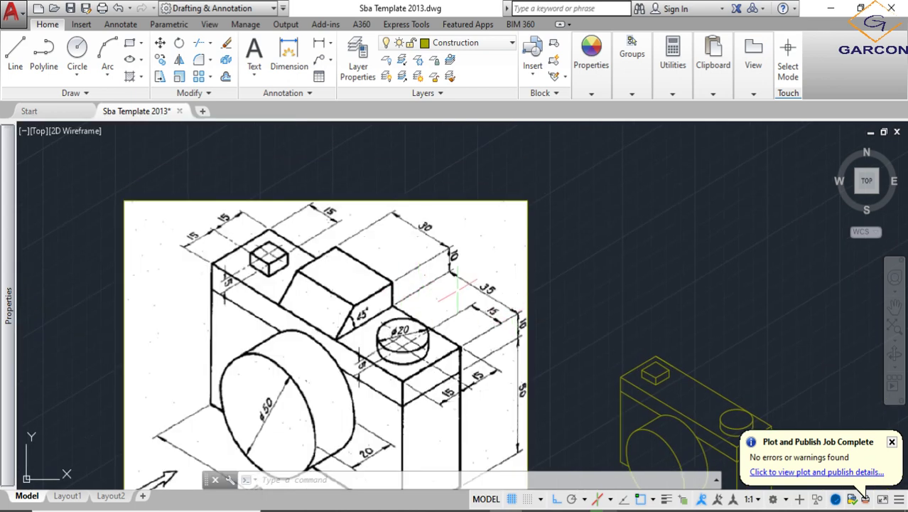
middle_click_drag(460, 297, 465, 331)
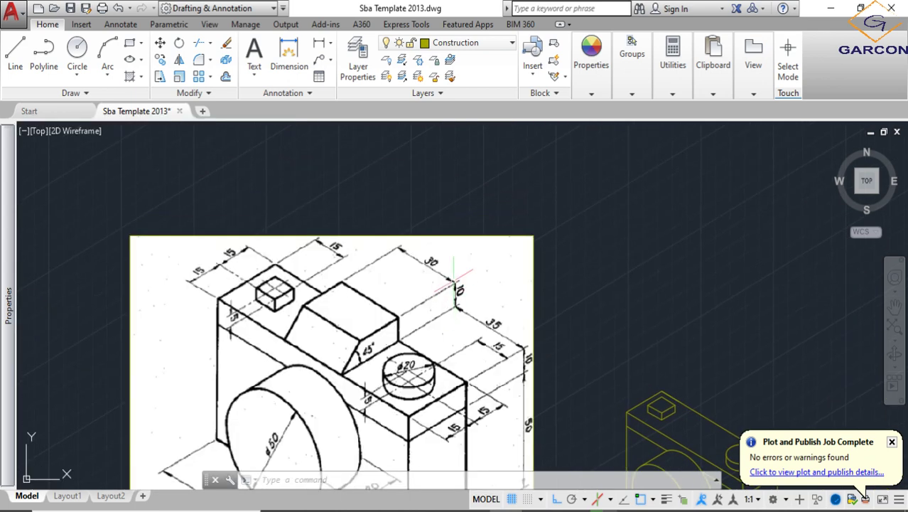
- Draw a line 35 units along the top back edge from the body's back-right corner, using the left isoplane, and continue it 10 units up
scroll(418, 268, "down", 3)
left_click(15, 53)
scroll(530, 328, "up", 3)
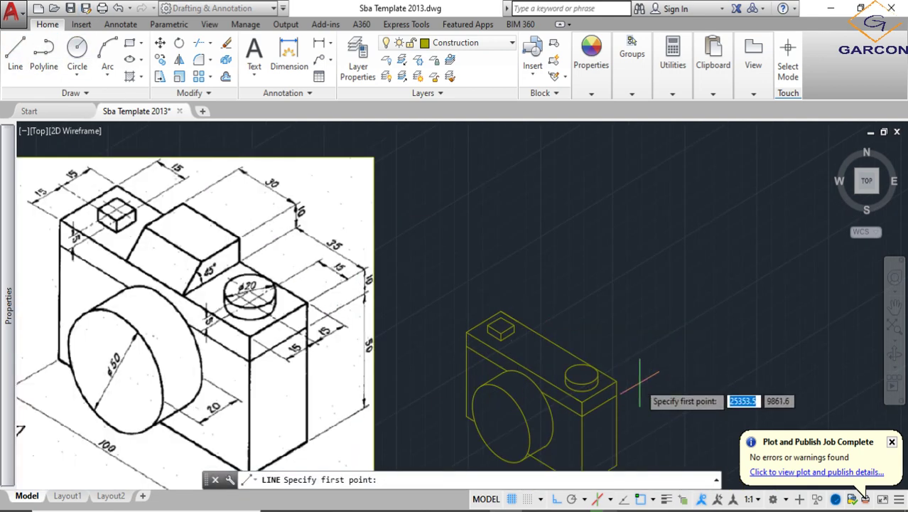
left_click(616, 381)
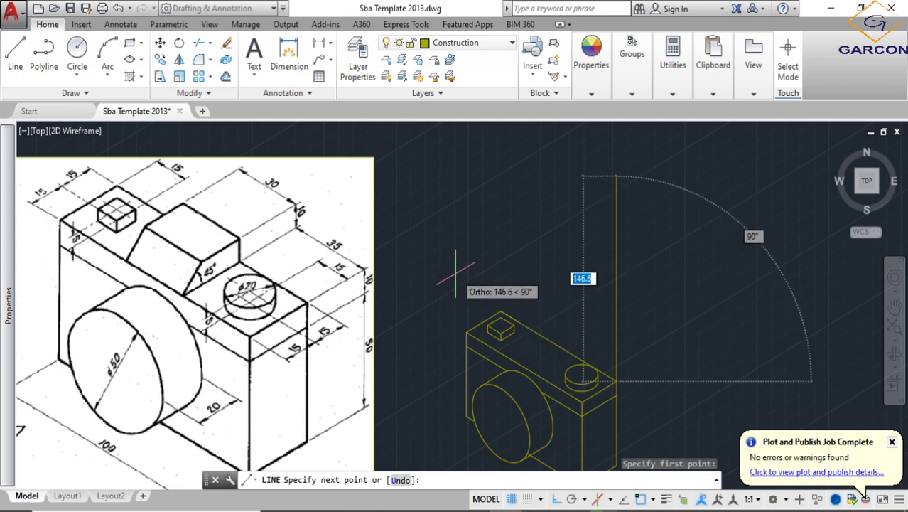
key("F5")
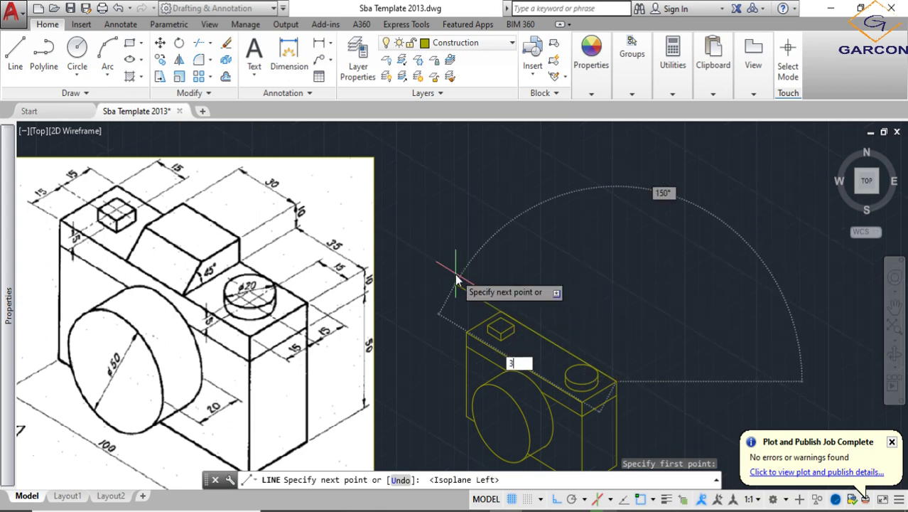
key("Return")
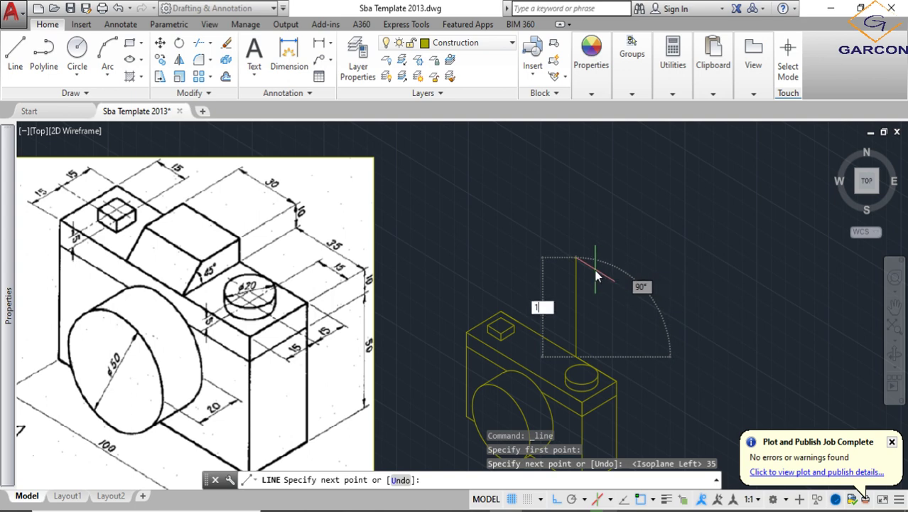
type("10")
key("Return")
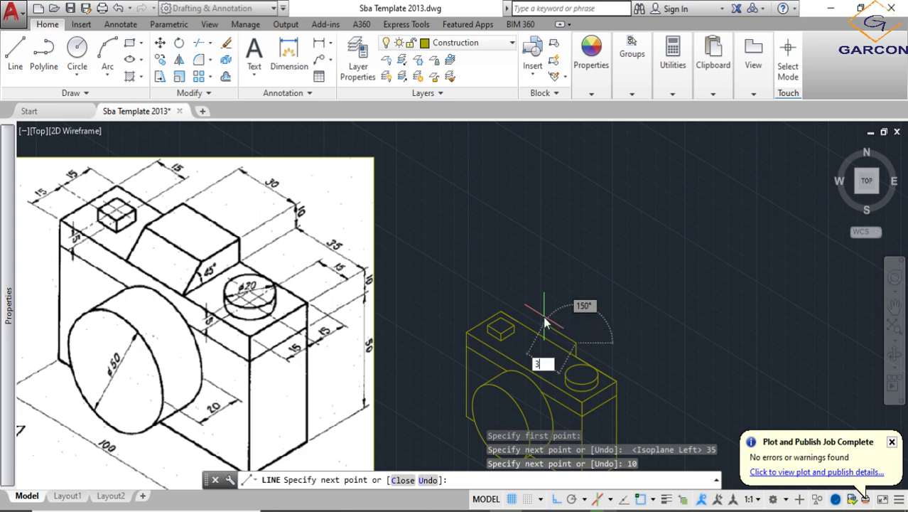
- Continue the viewfinder's back outline 30 units parallel to the back edge and end it with a vertical line about 21 units down
type("30")
key("Return")
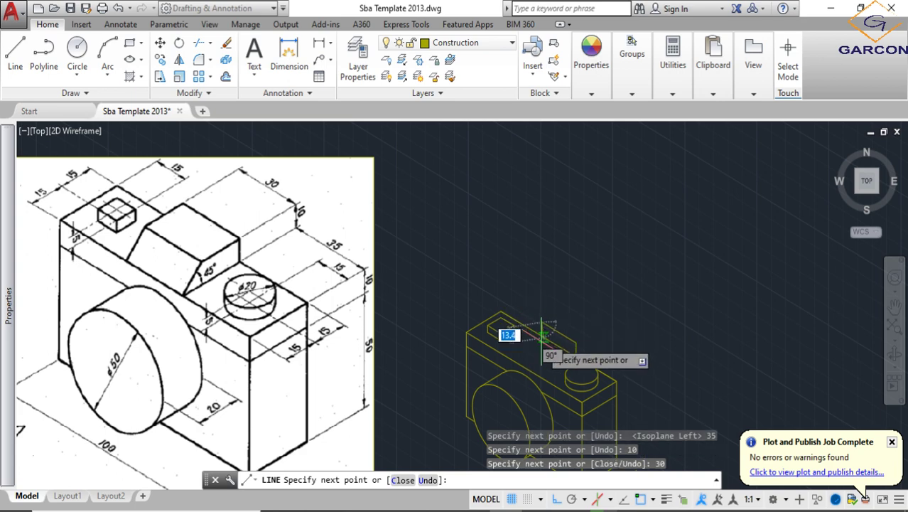
scroll(541, 346, "up", 2)
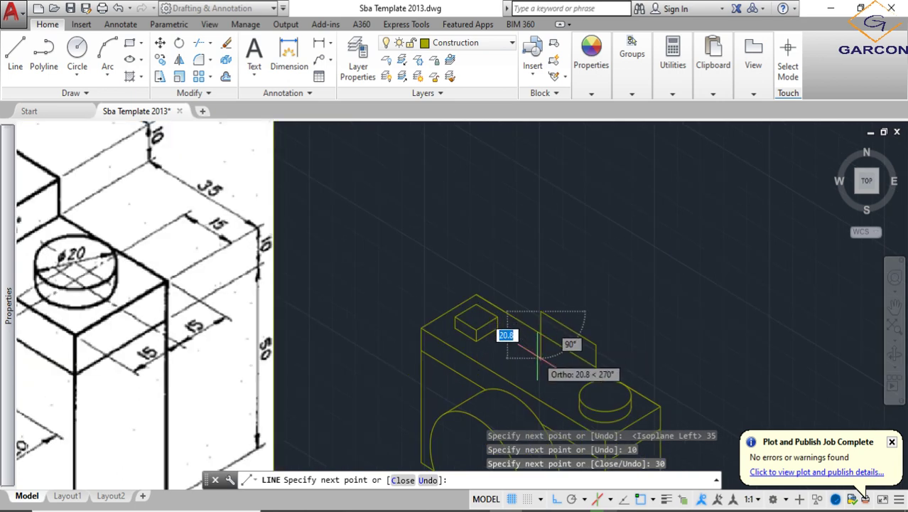
left_click(538, 356)
key("Return")
middle_click_drag(603, 371, 590, 334)
scroll(591, 334, "down", 2)
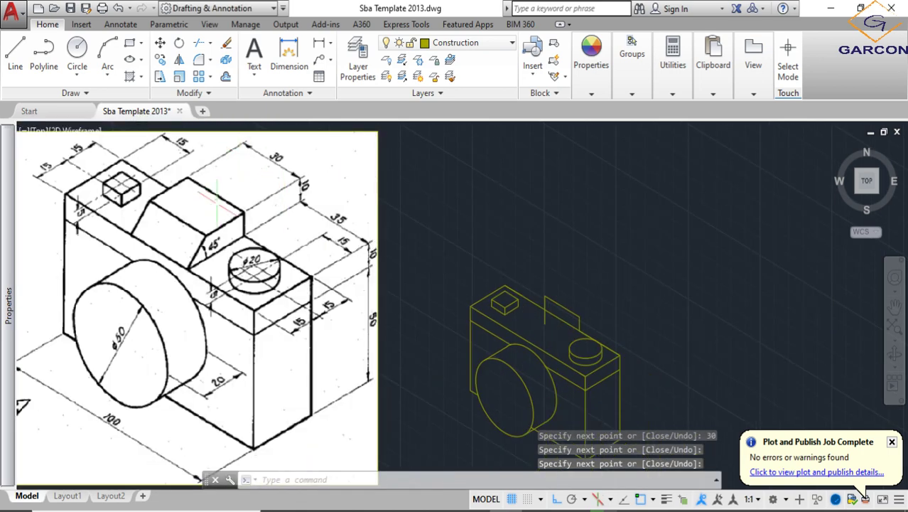
- Draw a line about 42.5 units towards the camera's front from the viewfinder's upper right back corner, using the top isoplane
left_click(15, 54)
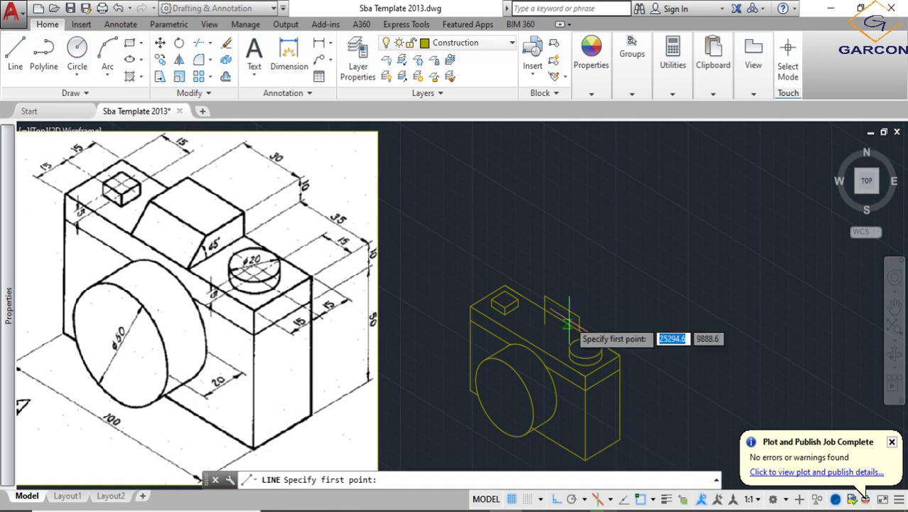
scroll(573, 320, "up", 2)
left_click(592, 311)
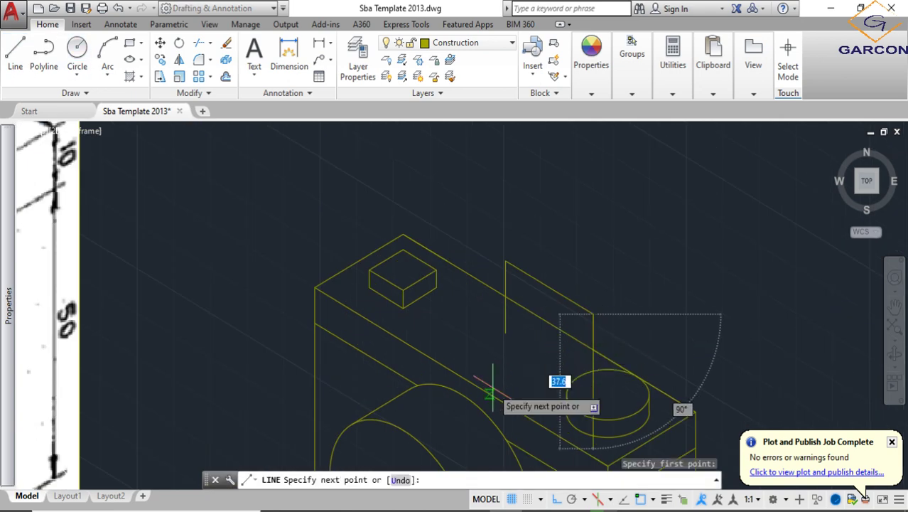
key("F5")
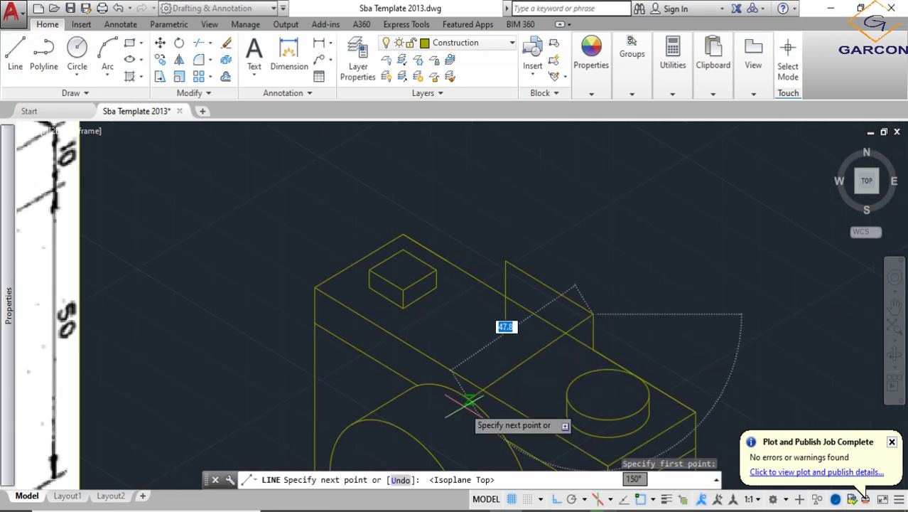
scroll(467, 395, "up", 1)
scroll(467, 393, "up", 1)
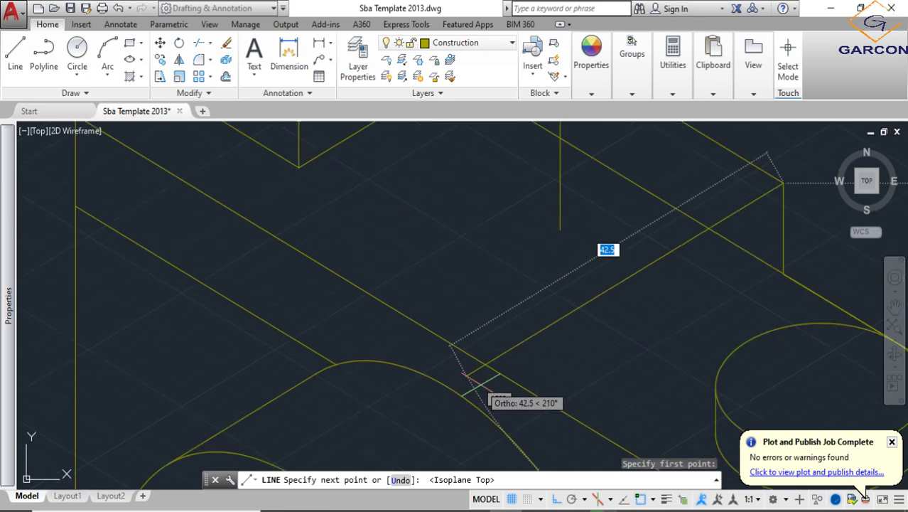
left_click(476, 384)
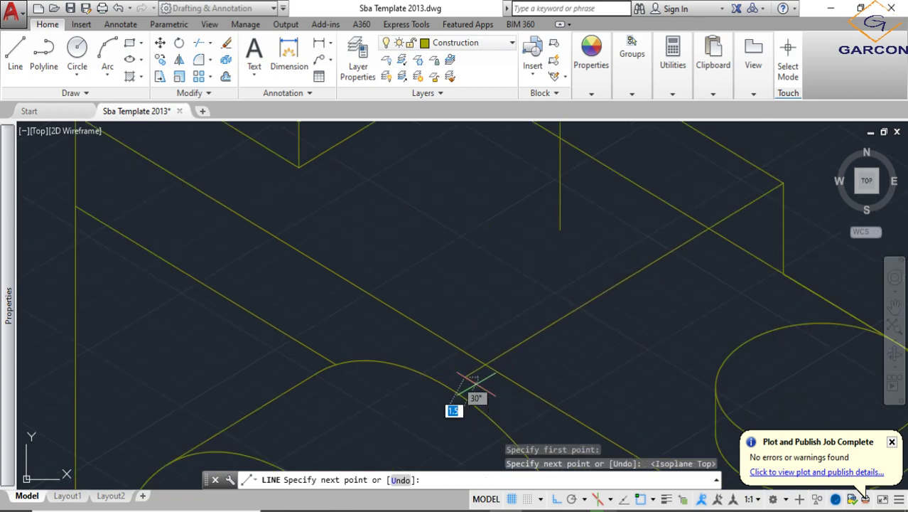
key("Return")
scroll(516, 359, "down", 3)
- Draw a parallel line towards the camera's front from the viewfinder's upper left back corner, about 43 units long
key("Return")
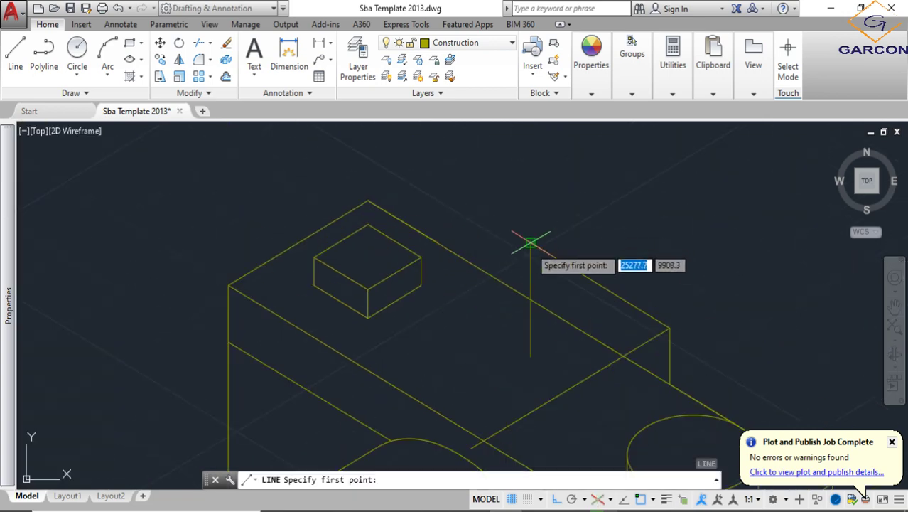
left_click(531, 243)
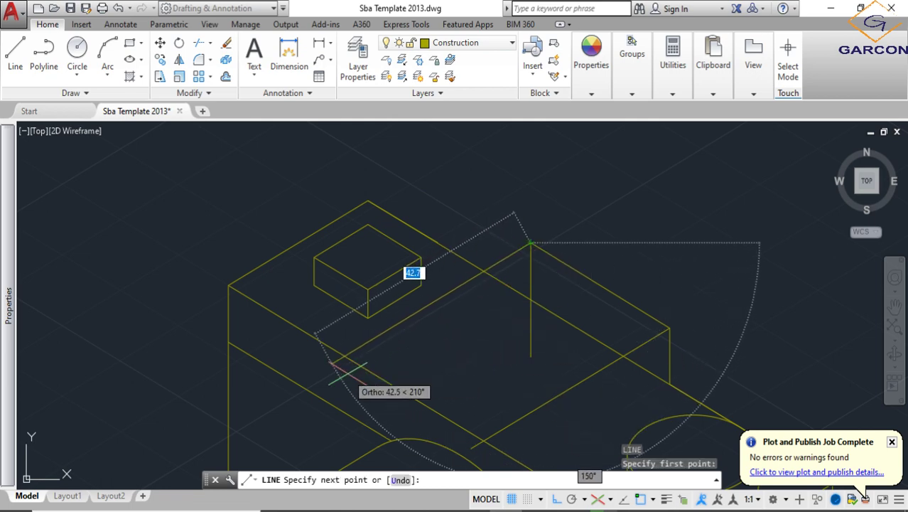
left_click(320, 397)
key("Return")
scroll(447, 362, "down", 4)
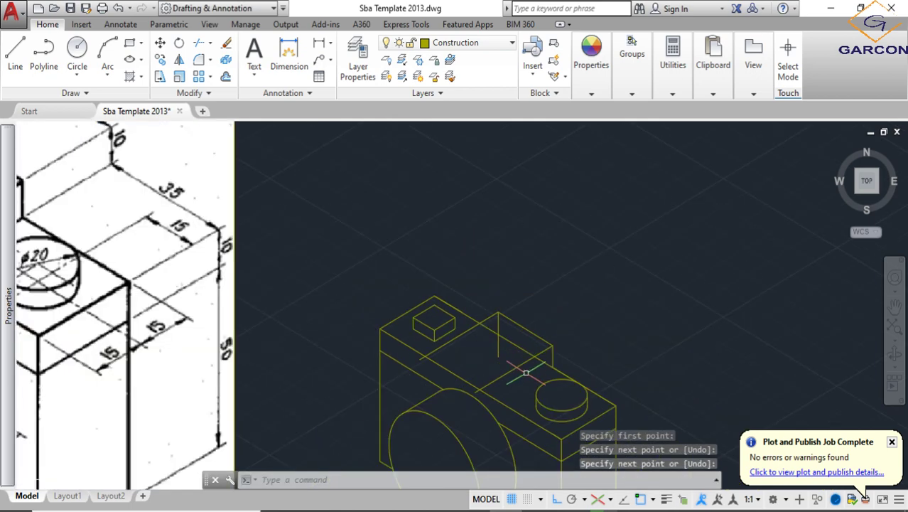
- Draw a line across the top face from the foot of the viewfinder's right back edge, ending just past the front edge
scroll(549, 336, "up", 4)
key("Return")
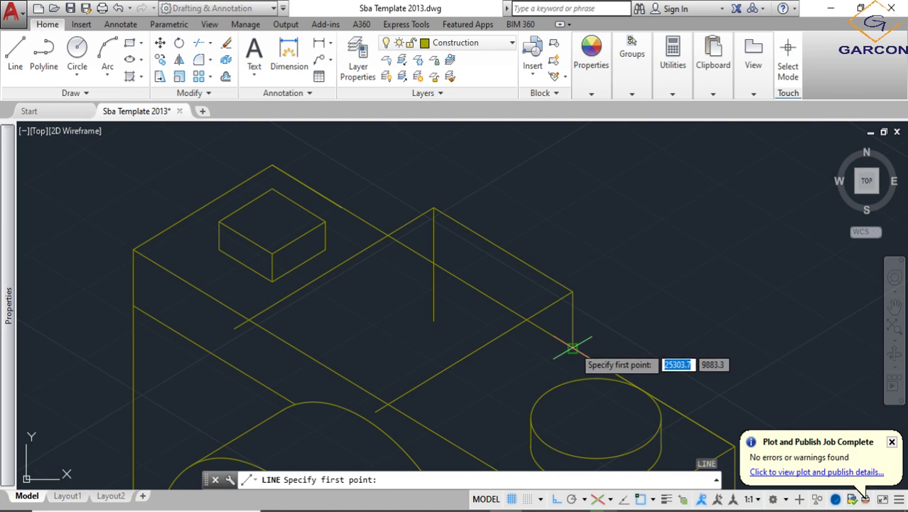
left_click(574, 349)
left_click(430, 427)
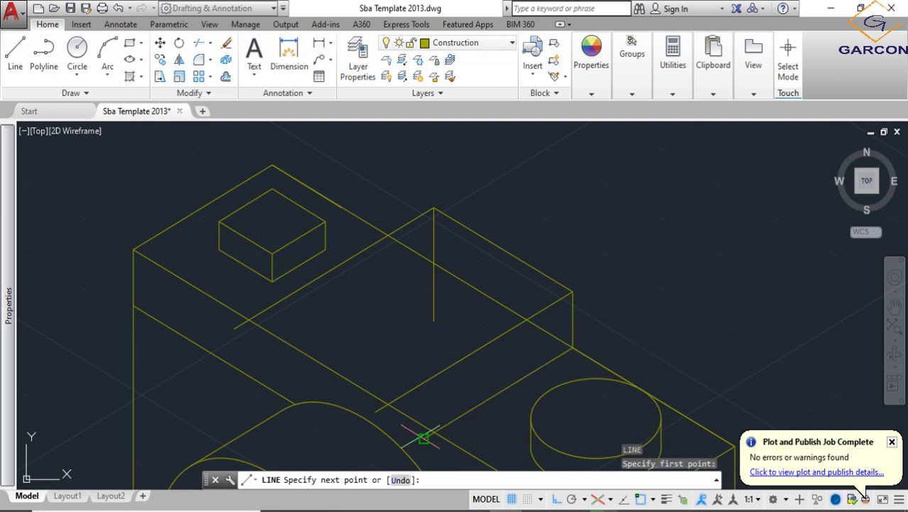
key("Return")
- Compare the viewfinder's construction lines with the reference picture, checking where they meet the top face's front edge
scroll(500, 379, "down", 4)
scroll(427, 338, "down", 2)
scroll(485, 385, "up", 4)
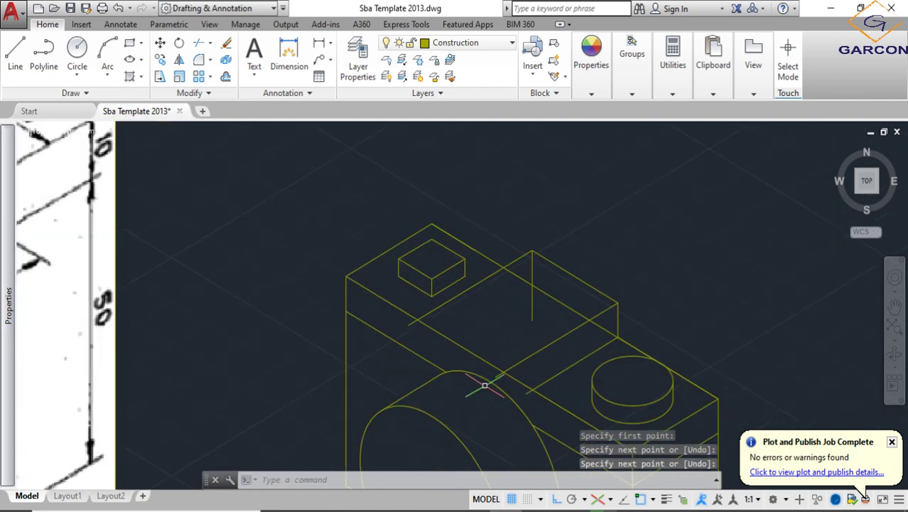
scroll(545, 380, "down", 2)
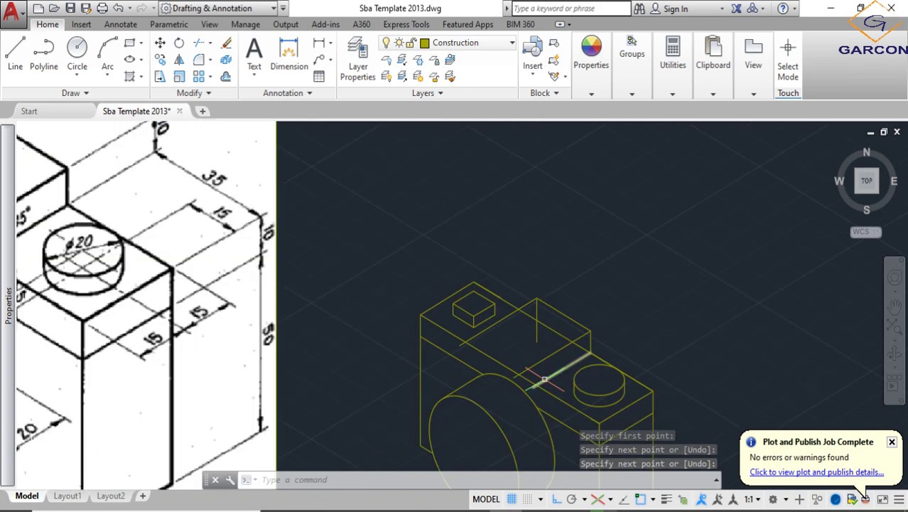
scroll(540, 390, "down", 2)
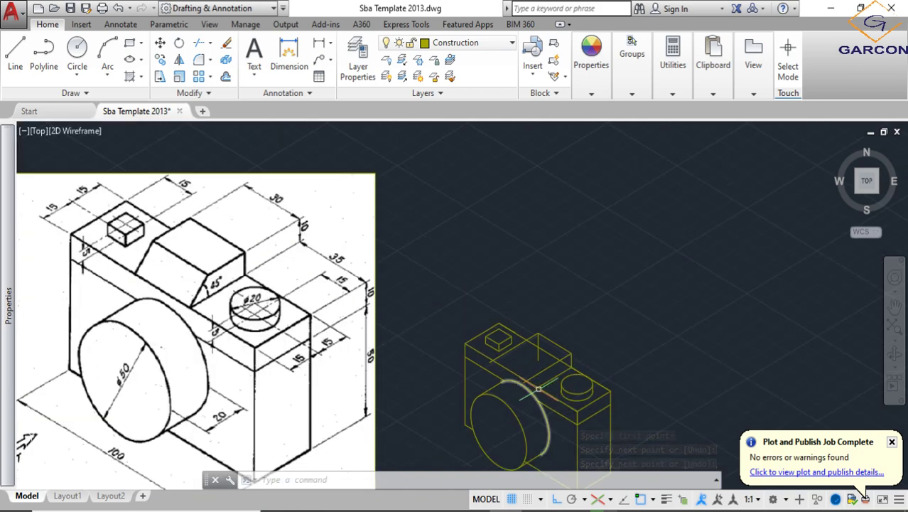
scroll(525, 388, "up", 4)
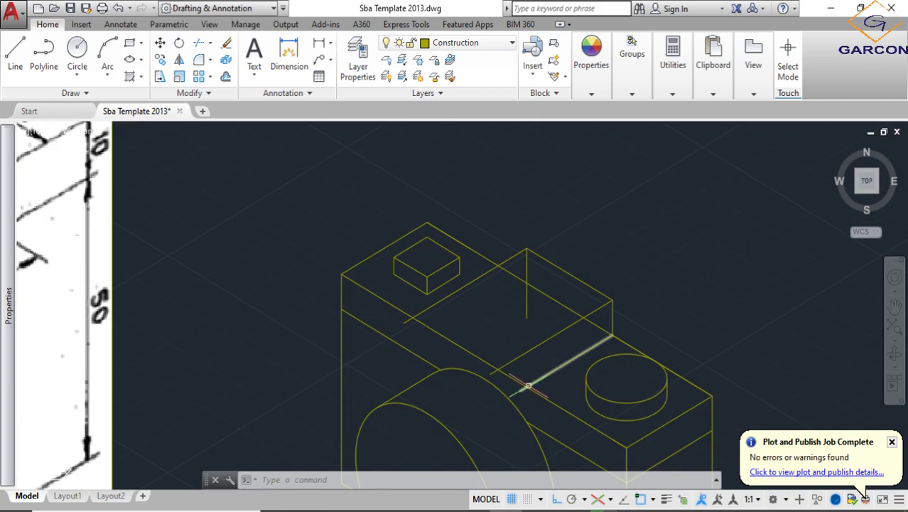
scroll(530, 386, "up", 4)
scroll(524, 386, "down", 2)
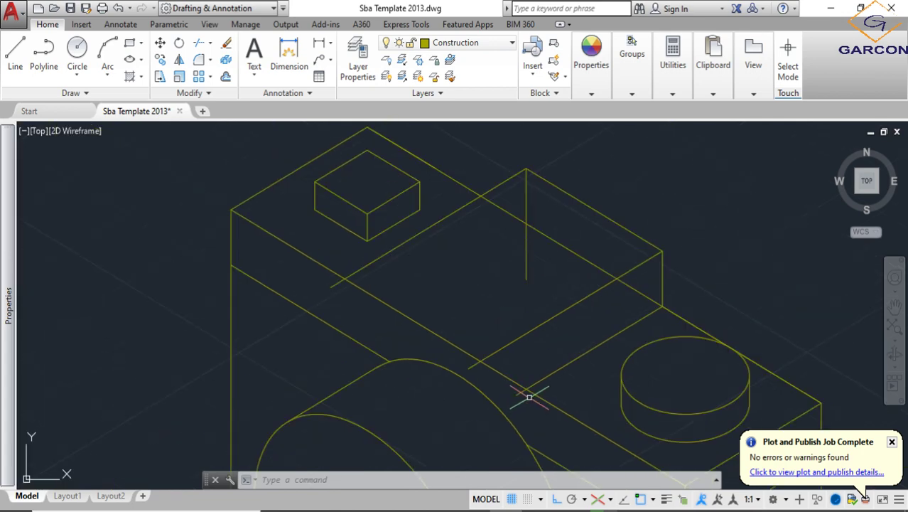
scroll(549, 388, "down", 3)
scroll(492, 313, "up", 5)
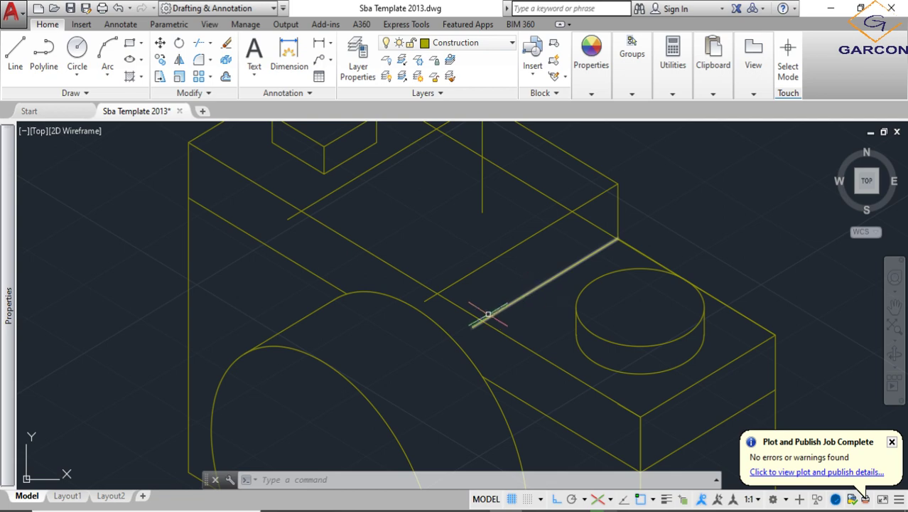
- Turn off isometric drafting and return to orthographic drafting mode
left_click(15, 57)
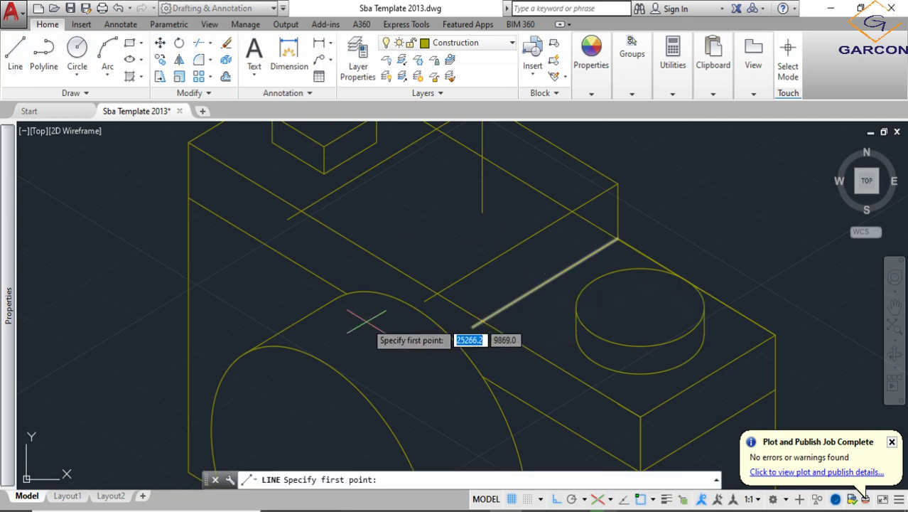
key("Escape")
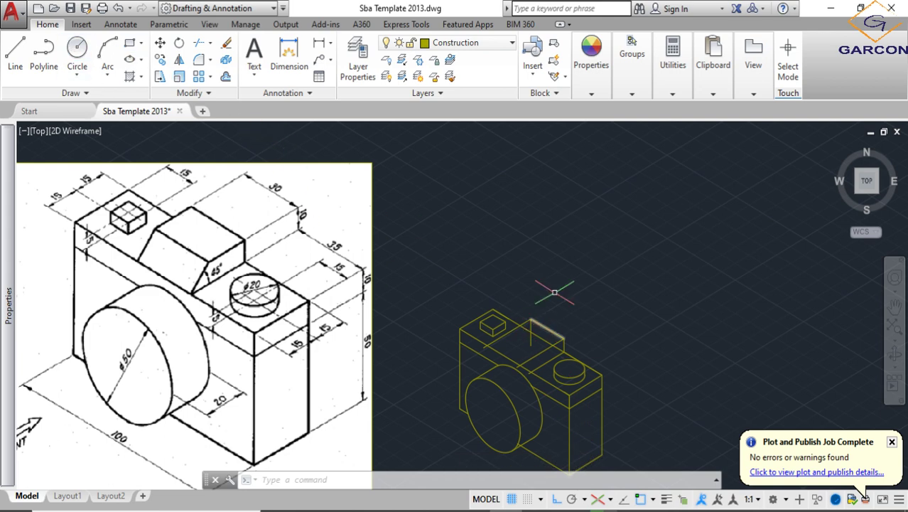
left_click(597, 499)
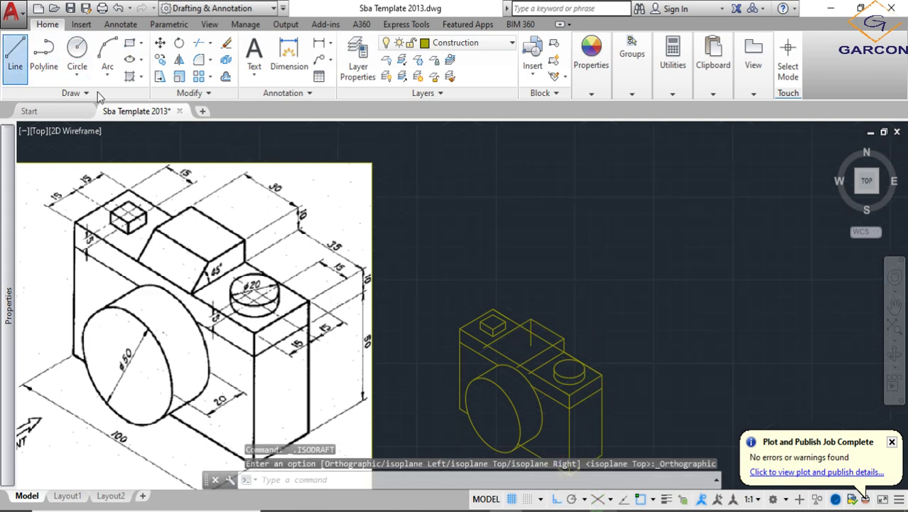
- Draw a horizontal reference line through the point where the viewfinder's right foot line crosses the top face's front edge
left_click(16, 51)
scroll(522, 366, "up", 4)
left_click(526, 376)
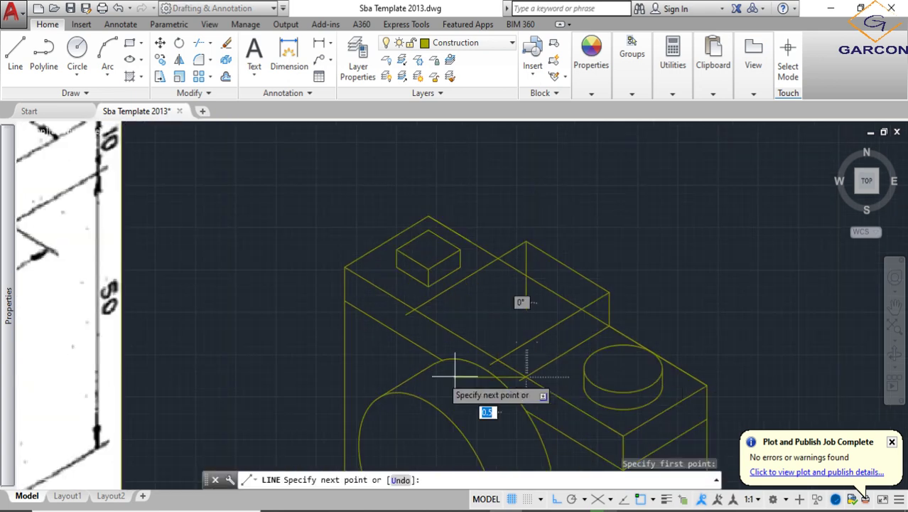
left_click(430, 377)
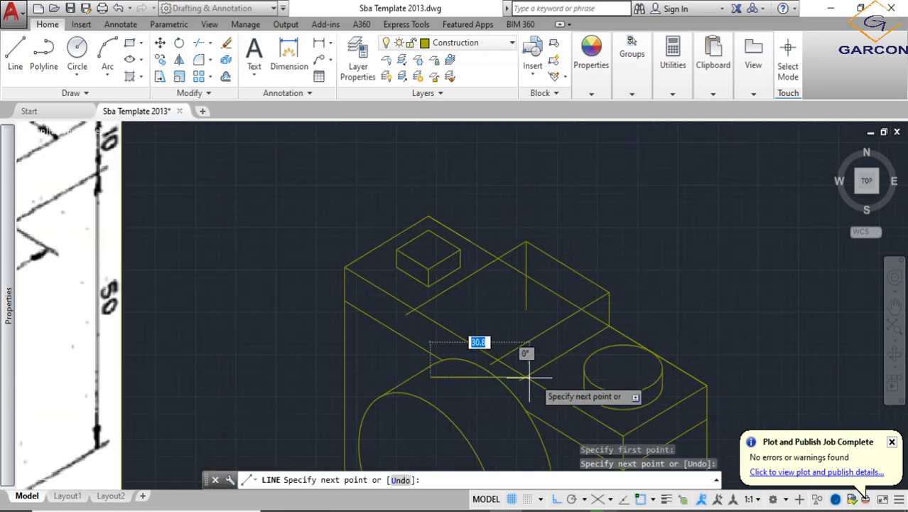
left_click(568, 377)
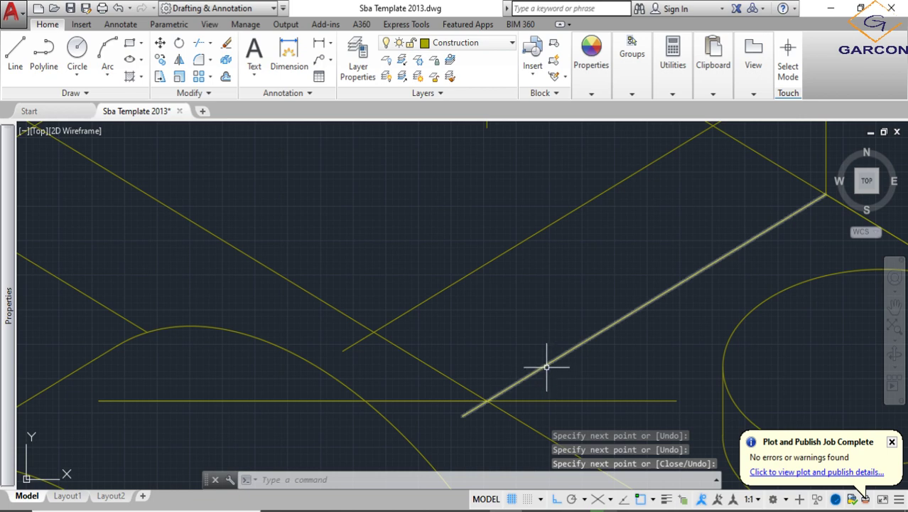
key("Return")
- Turn on polar tracking and draw a sloped line at 75° from that crossing point, ending above the viewfinder's upper right edge
key("Return")
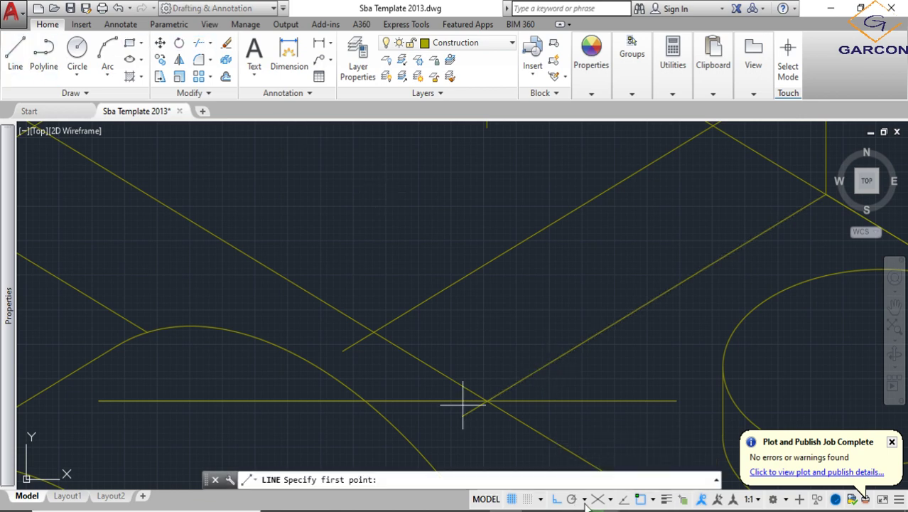
left_click(572, 499)
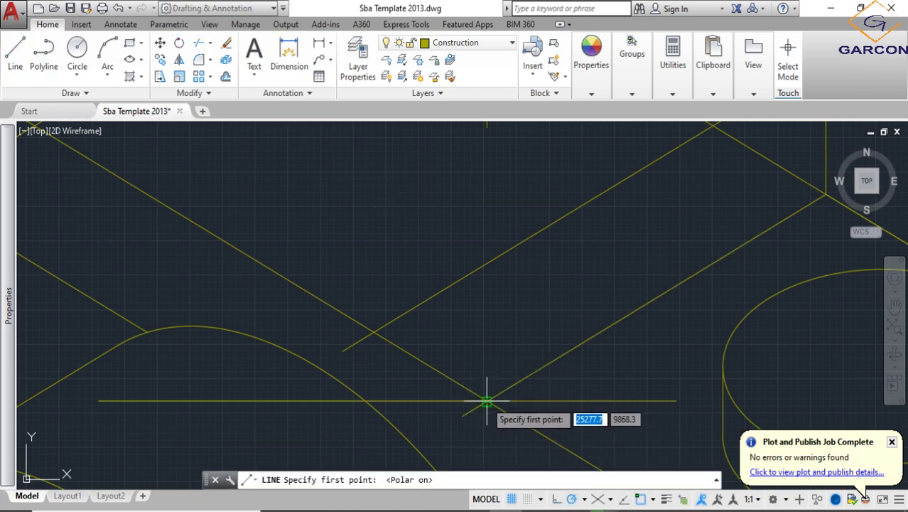
left_click(487, 401)
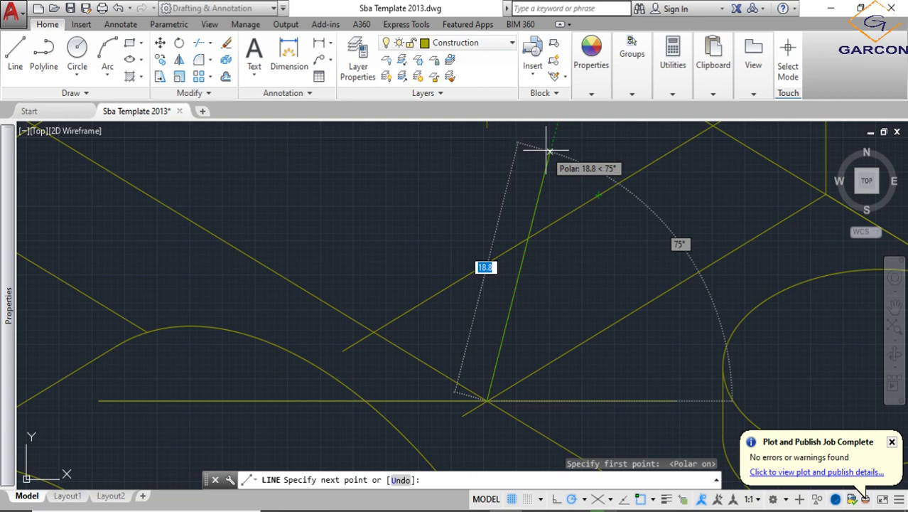
left_click(540, 188)
key("Return")
scroll(593, 339, "down", 2)
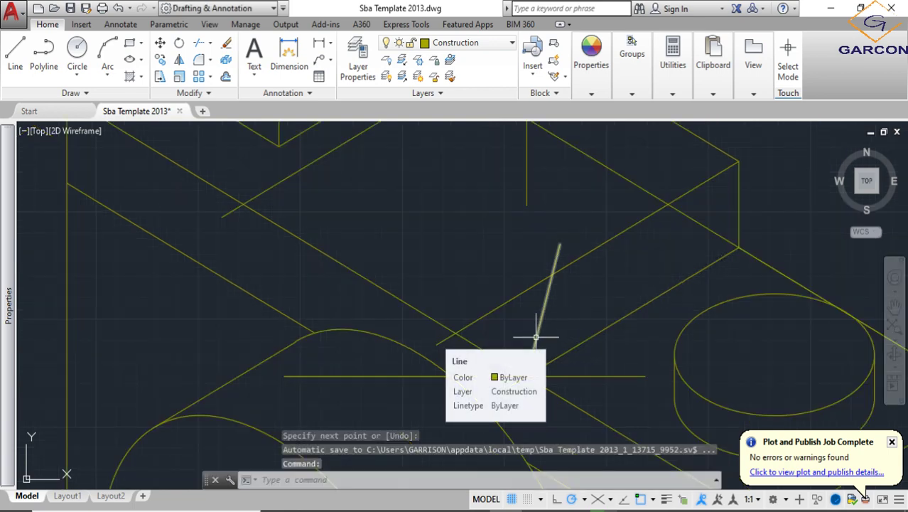
- Draw the viewfinder's upper front edge at 150°, about 33 units long, from the sloped line's intersection with the upper right edge
scroll(545, 343, "down", 2)
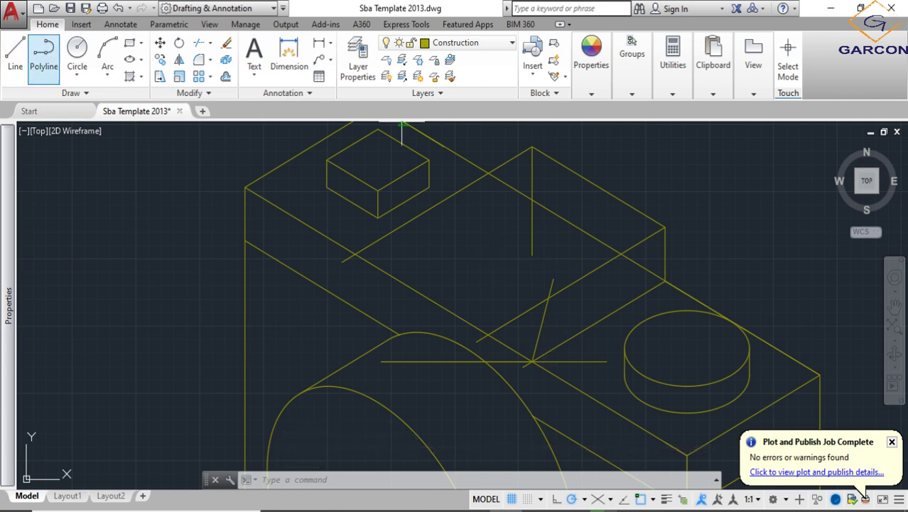
type("l")
key("Return")
left_click(548, 298)
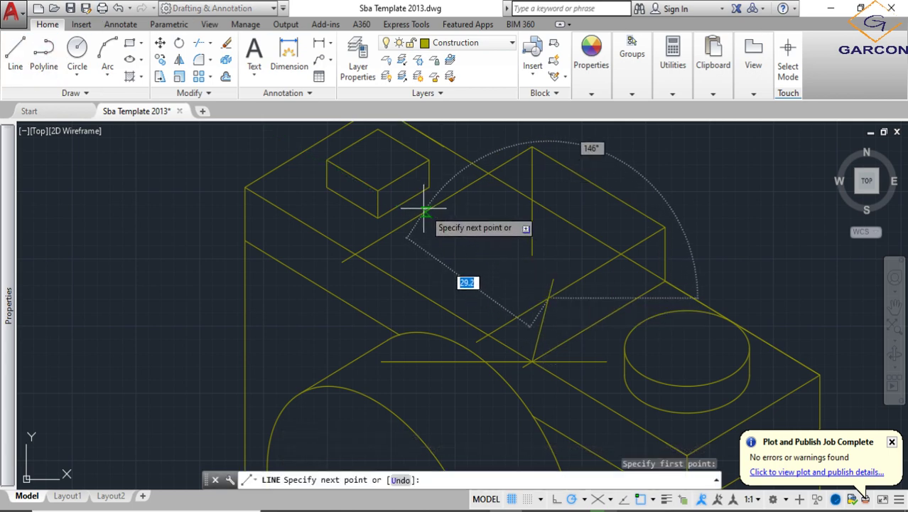
mouse_move(426, 208)
middle_mouse_down()
mouse_move(429, 245)
mouse_move(409, 274)
middle_mouse_up()
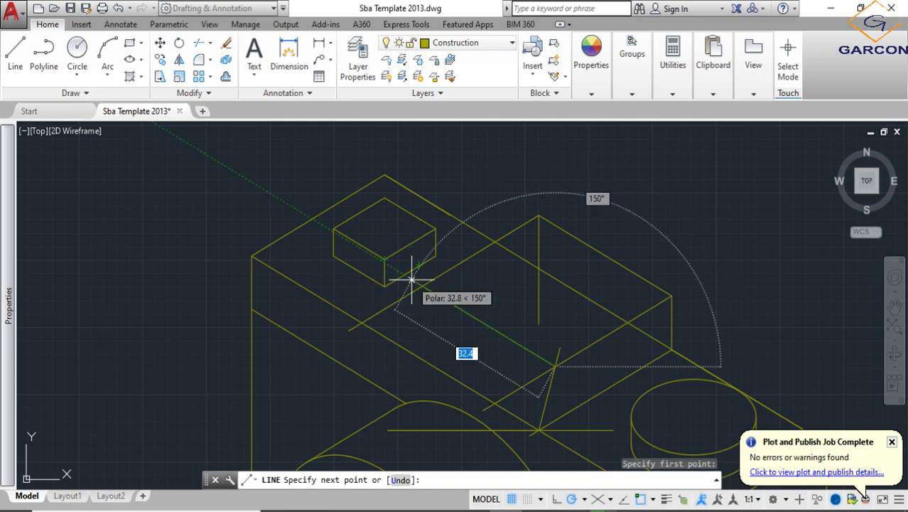
left_click(412, 280)
key("Return")
scroll(490, 338, "down", 2)
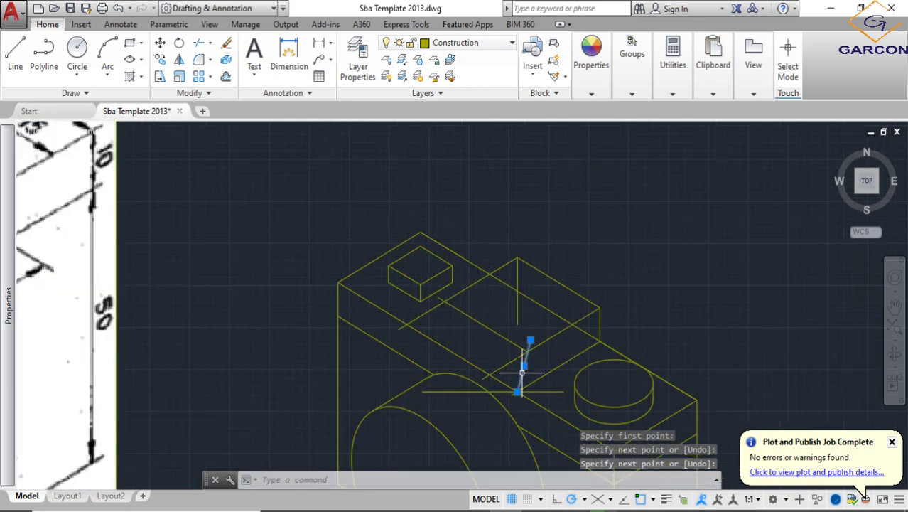
- Copy the sloped line from its intersection with the upper right edge to where the upper front edge meets the upper left edge
left_click(162, 60)
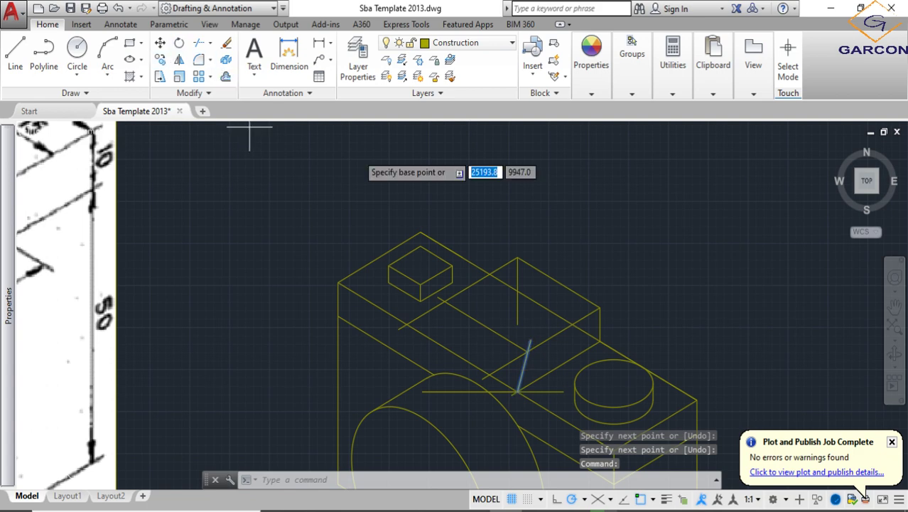
scroll(527, 370, "up", 4)
left_click(524, 324)
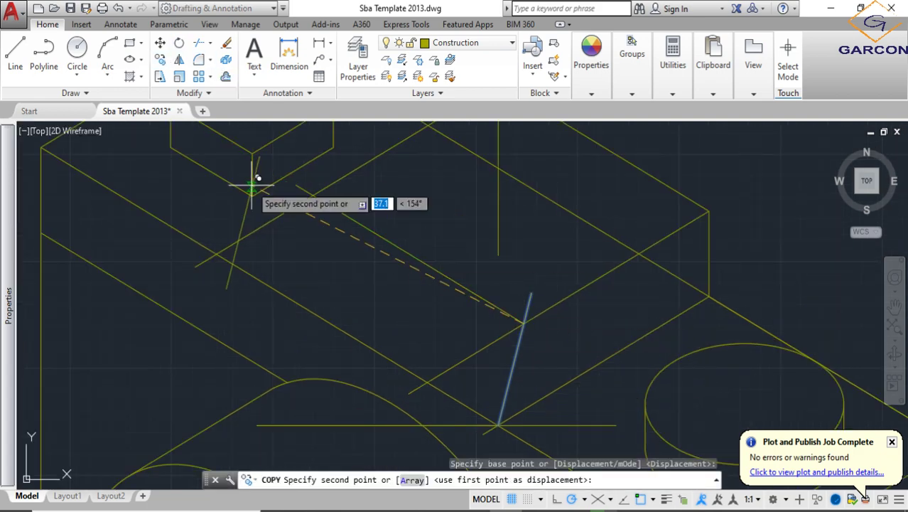
scroll(375, 272, "down", 2)
scroll(564, 255, "down", 2)
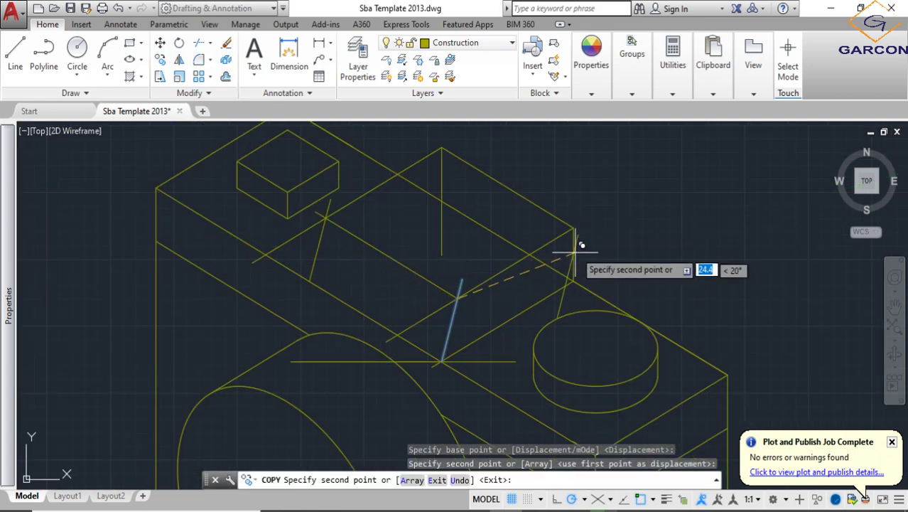
key("Escape")
- Using the whole camera as cutting edges, trim the overhanging line ends around the viewfinder's upper left front corner
scroll(579, 256, "down", 4)
left_click(680, 387)
left_click(414, 184)
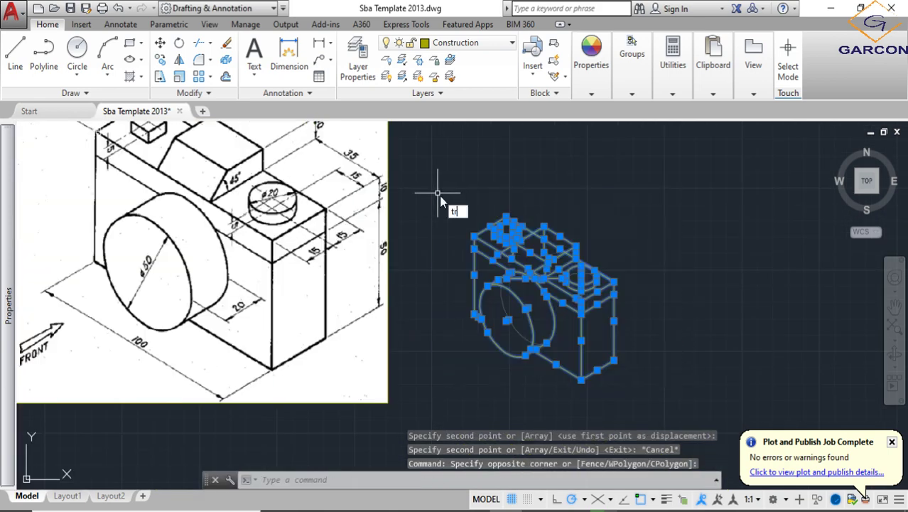
type("tr")
key("Return")
scroll(519, 241, "up", 4)
scroll(445, 258, "up", 4)
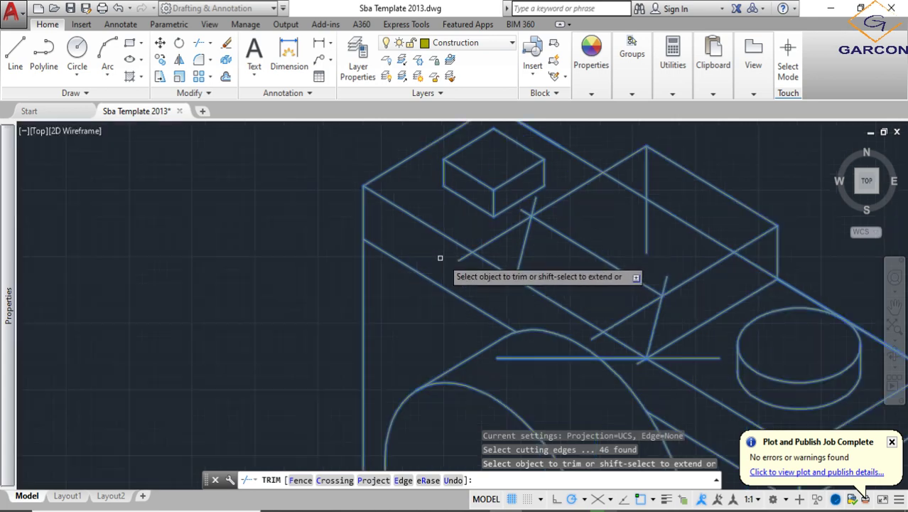
left_click(475, 254)
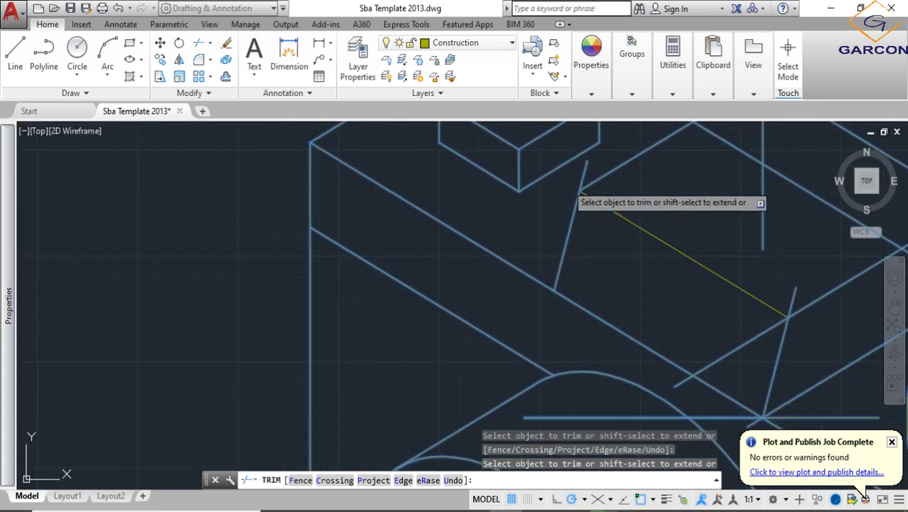
left_click(578, 178)
scroll(582, 175, "down", 6)
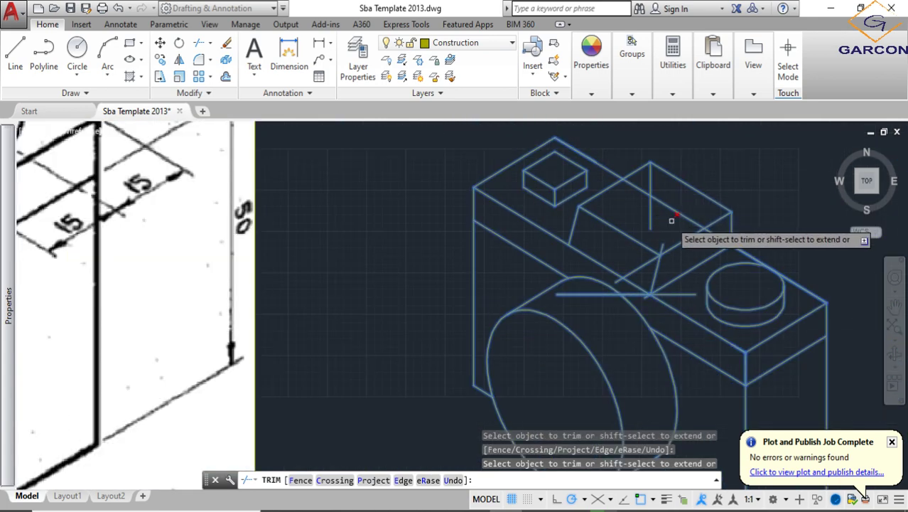
- Trim the viewfinder's inner vertical line, the overhangs at its right front corners and the body's back edge hidden behind it
left_click(652, 215)
left_click(658, 206)
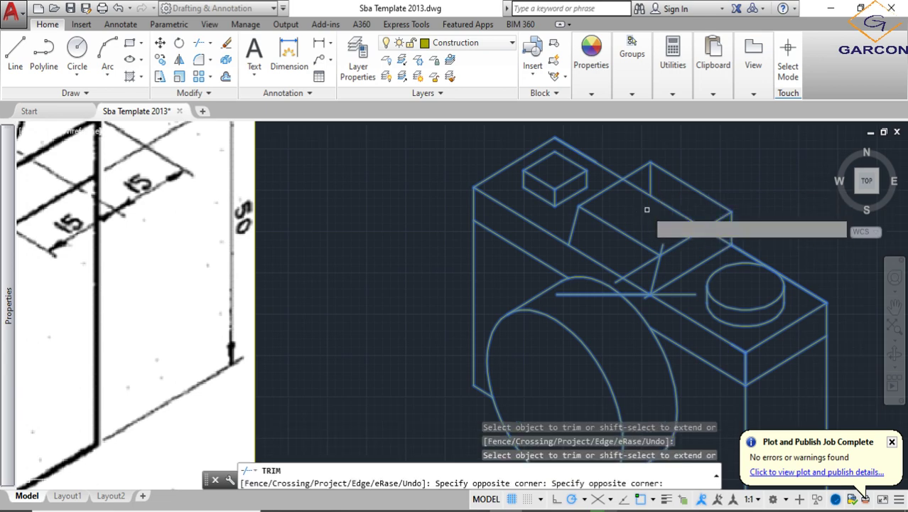
left_click(659, 256)
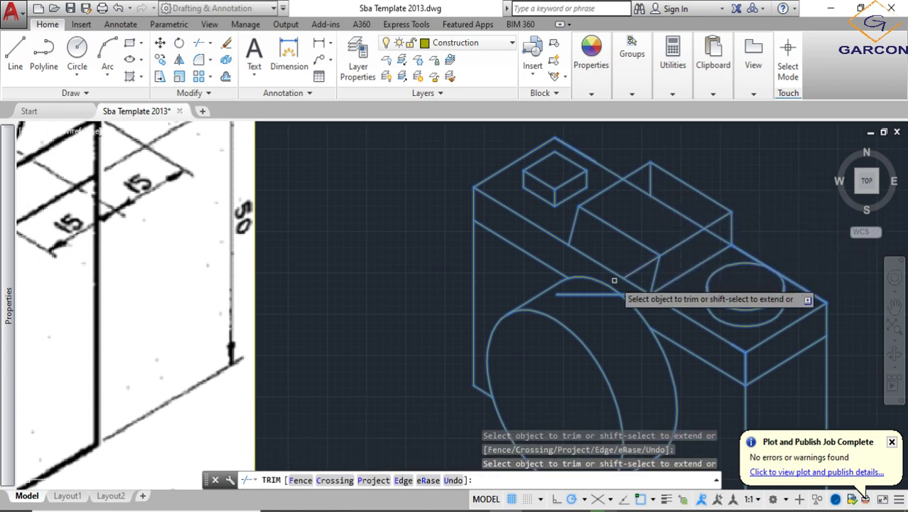
scroll(650, 294, "up", 2)
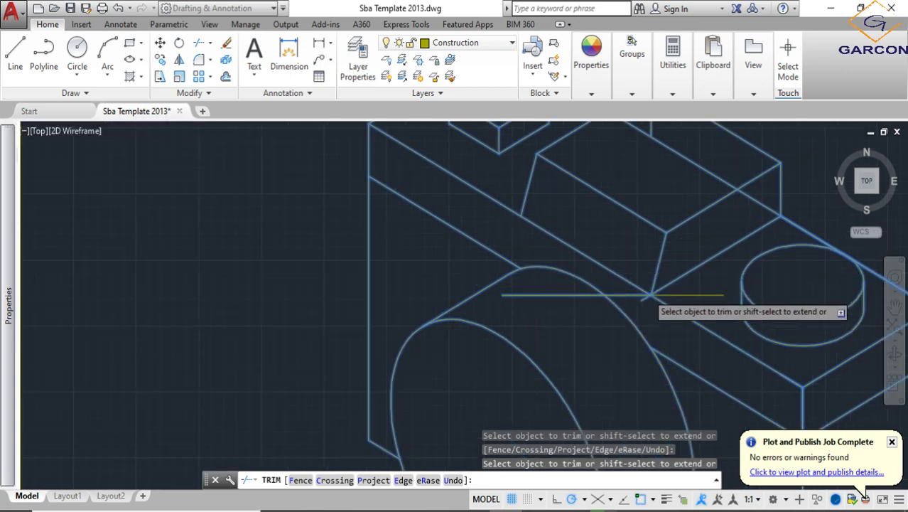
scroll(651, 295, "up", 1)
scroll(672, 317, "down", 5)
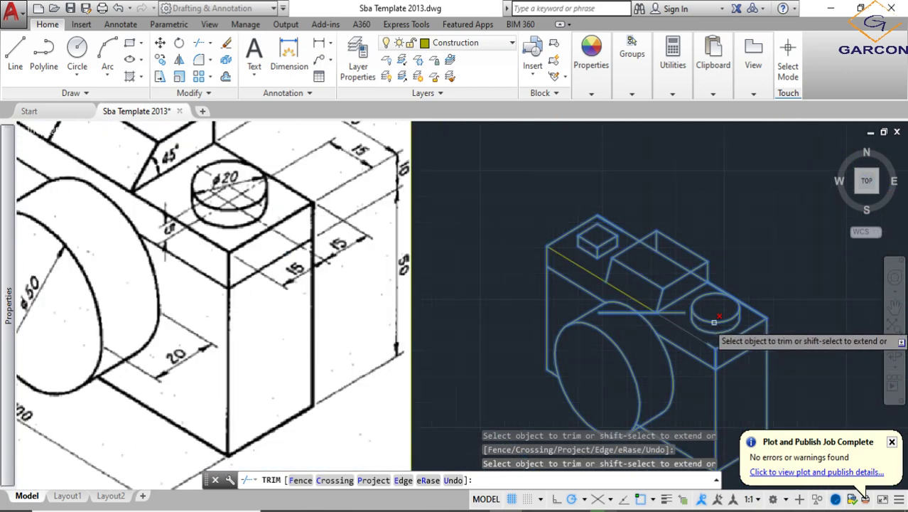
scroll(693, 278, "up", 2)
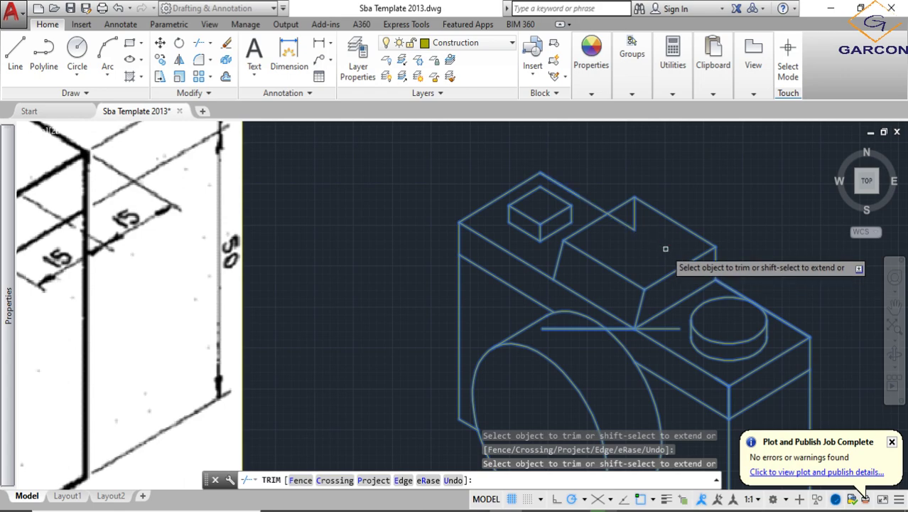
scroll(651, 228, "down", 3)
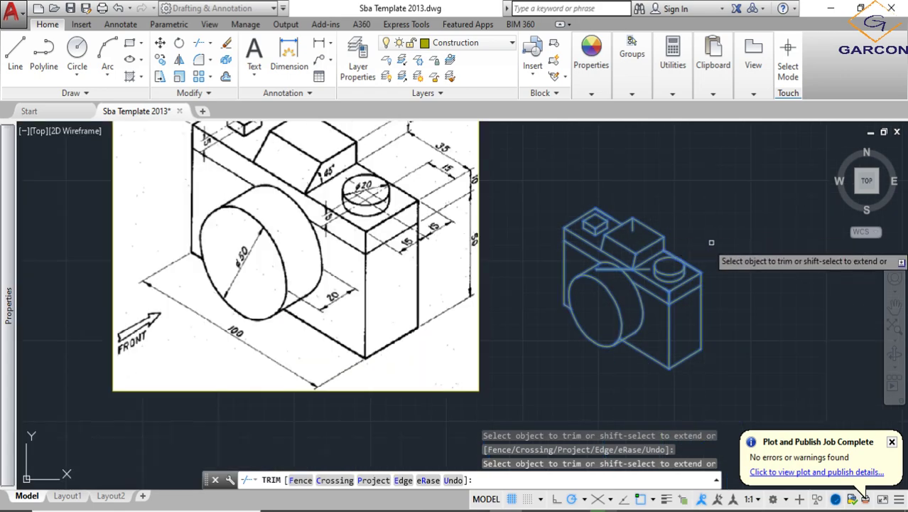
key("Escape")
- Erase the horizontal reference line and the leftover vertical line below the viewfinder's upper back corner
scroll(646, 279, "up", 4)
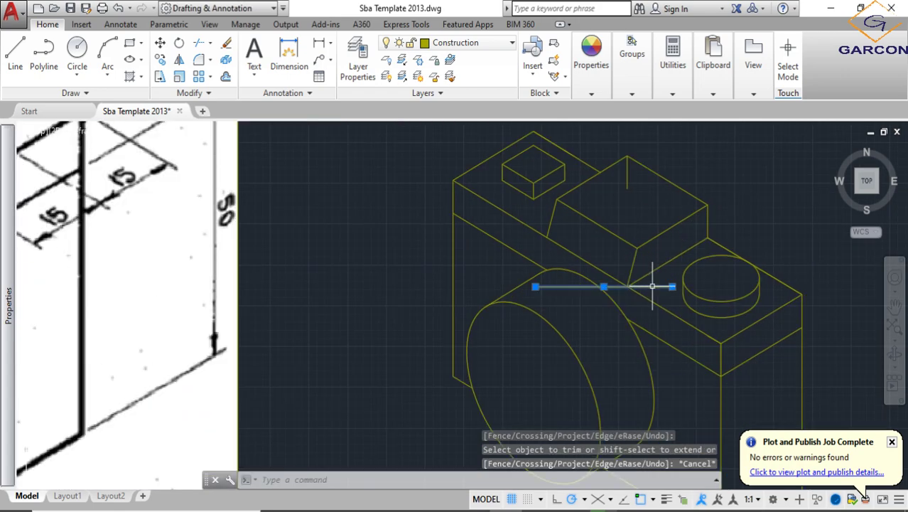
key("Delete")
left_click(627, 176)
key("Delete")
scroll(588, 288, "down", 3)
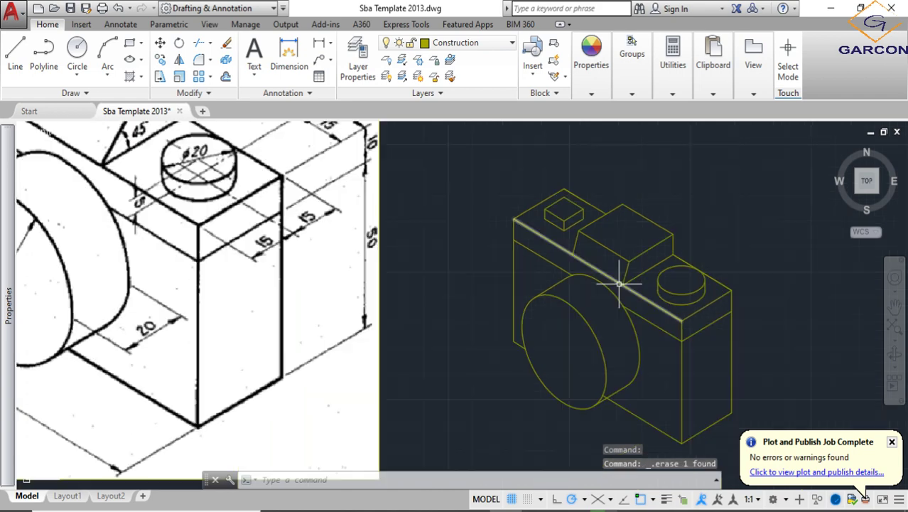
- Compare the cleaned-up camera drawing with the dimensioned reference picture, checking the viewfinder's sloped front
scroll(642, 257, "up", 6)
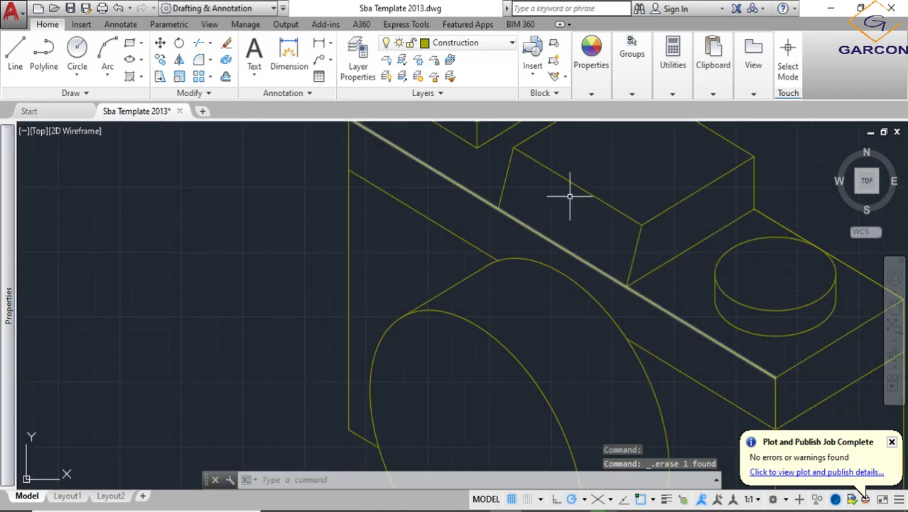
scroll(653, 237, "down", 2)
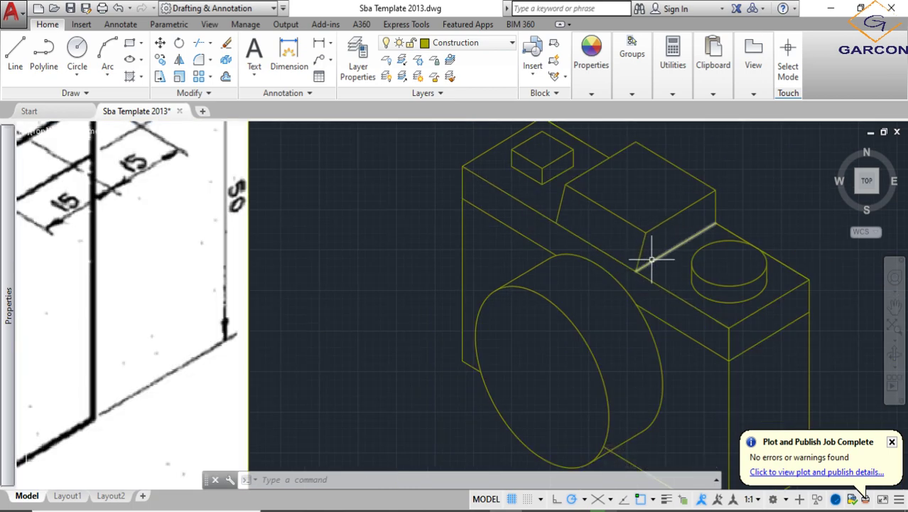
scroll(650, 261, "down", 2)
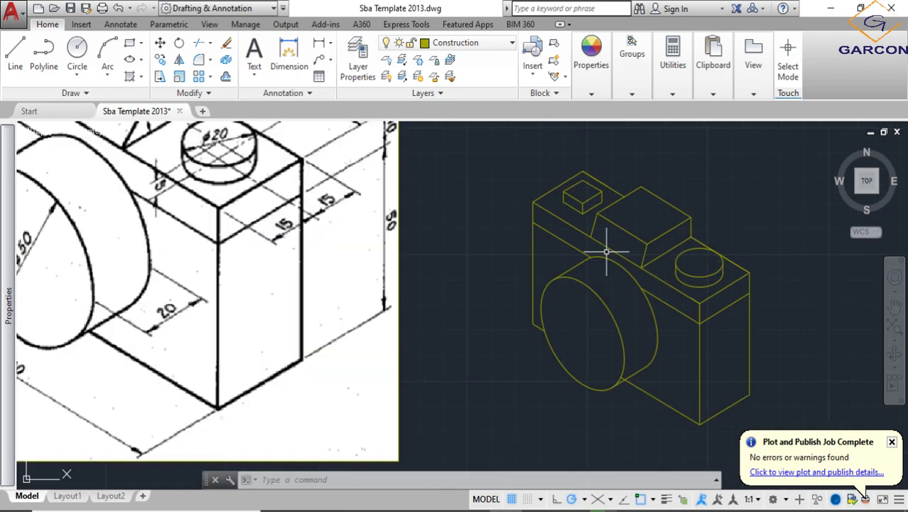
scroll(613, 307, "down", 5)
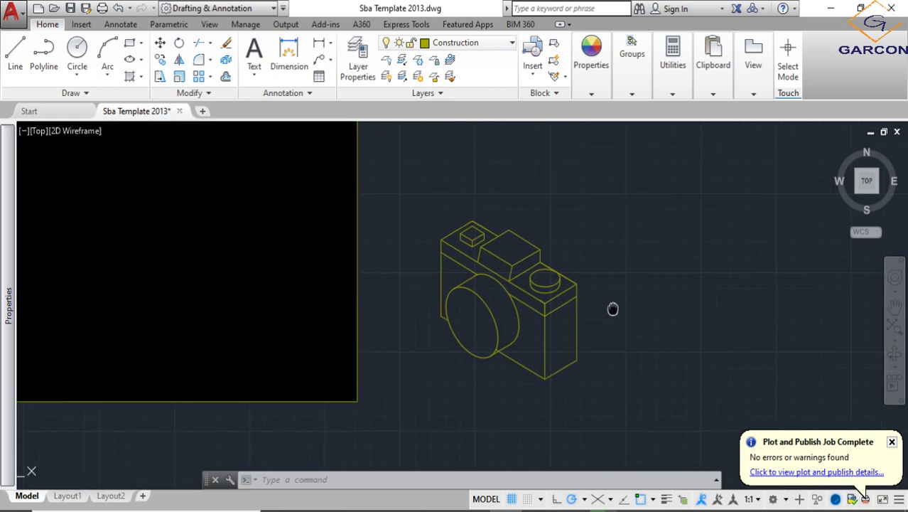
scroll(321, 227, "up", 2)
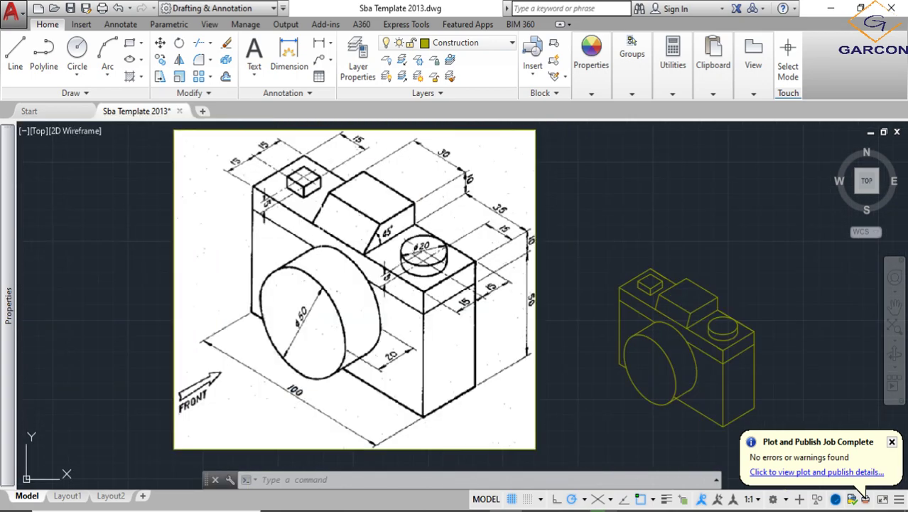
scroll(336, 236, "down", 2)
scroll(245, 321, "up", 2)
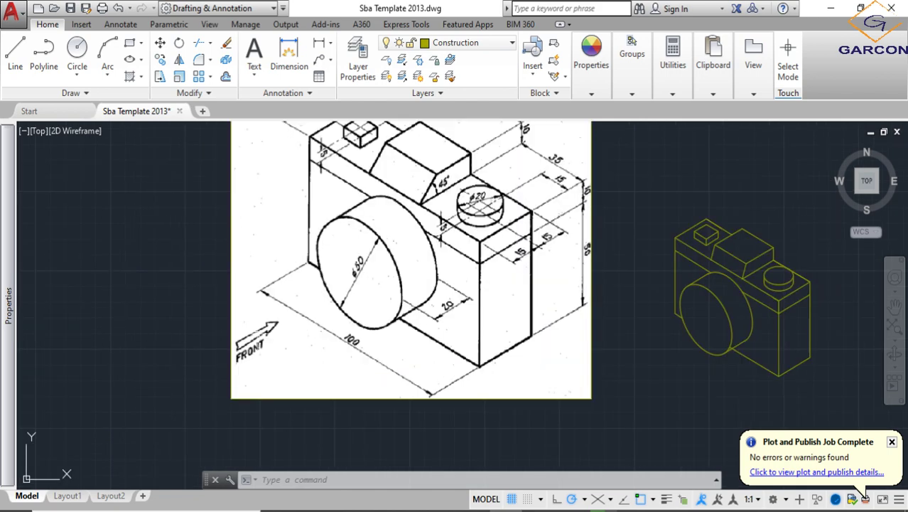
scroll(299, 333, "down", 2)
scroll(587, 327, "up", 3)
- Copy the finished camera drawing into the empty bordered sheet that has the title block
scroll(568, 359, "down", 6)
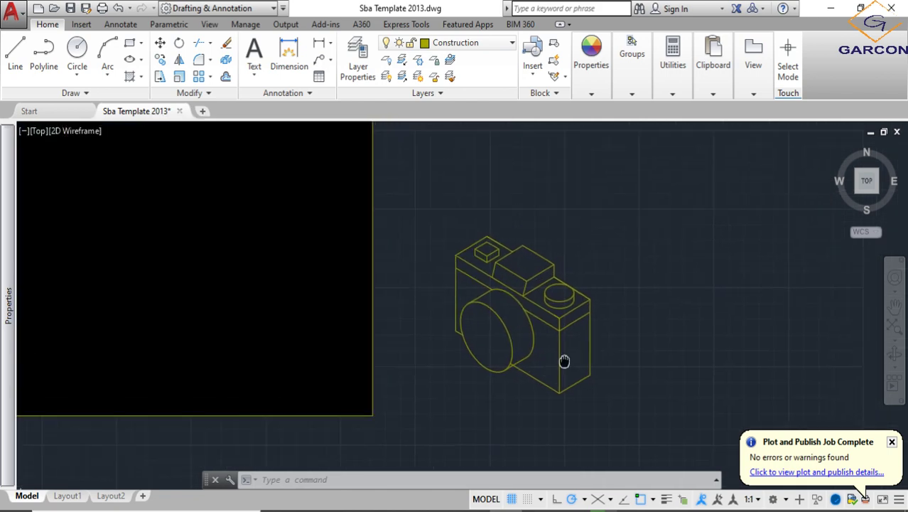
left_click(599, 400)
left_click(539, 295)
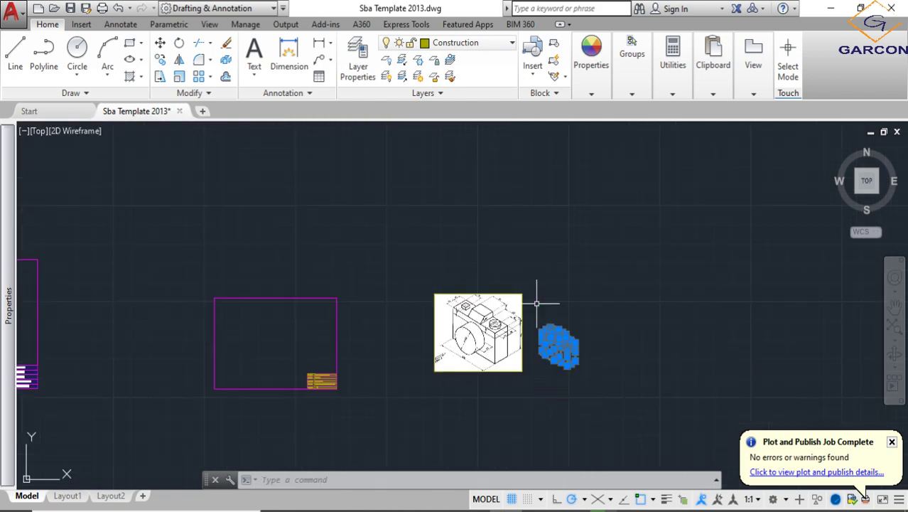
left_click(162, 62)
left_click(572, 373)
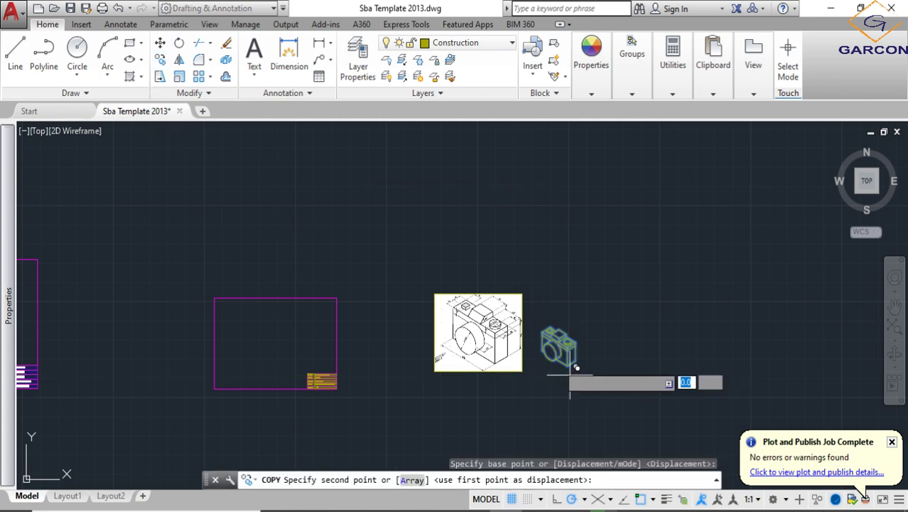
scroll(292, 365, "up", 4)
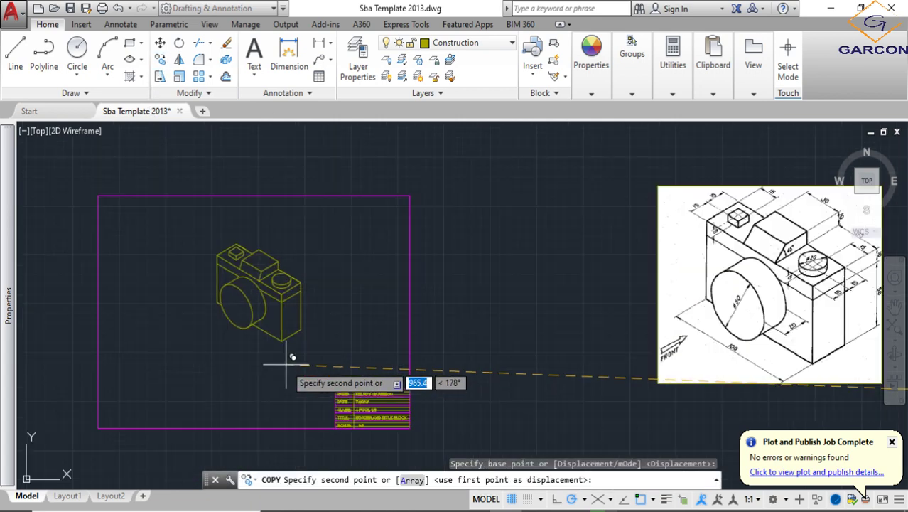
left_click(268, 378)
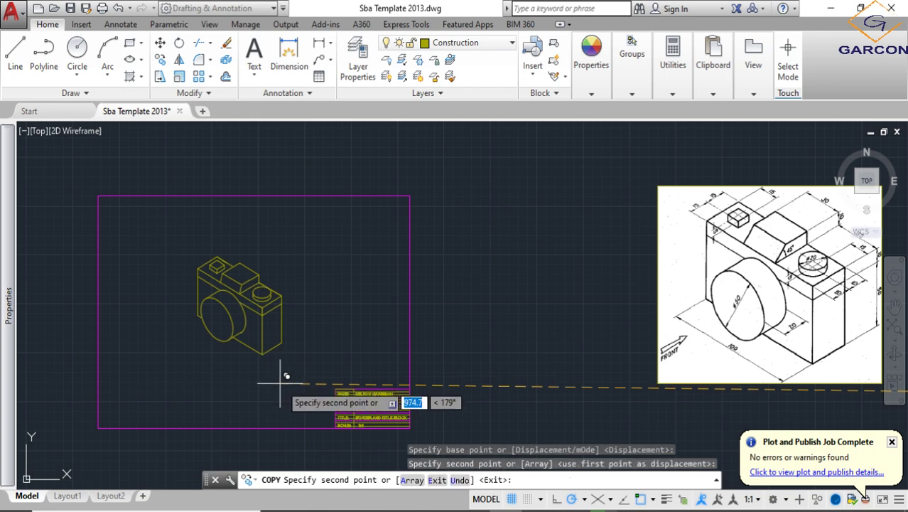
key("Escape")
- Put the copied camera inside the bordered sheet on the Object line layer
scroll(419, 349, "down", 3)
scroll(371, 331, "up", 2)
scroll(416, 346, "down", 1)
left_click(441, 371)
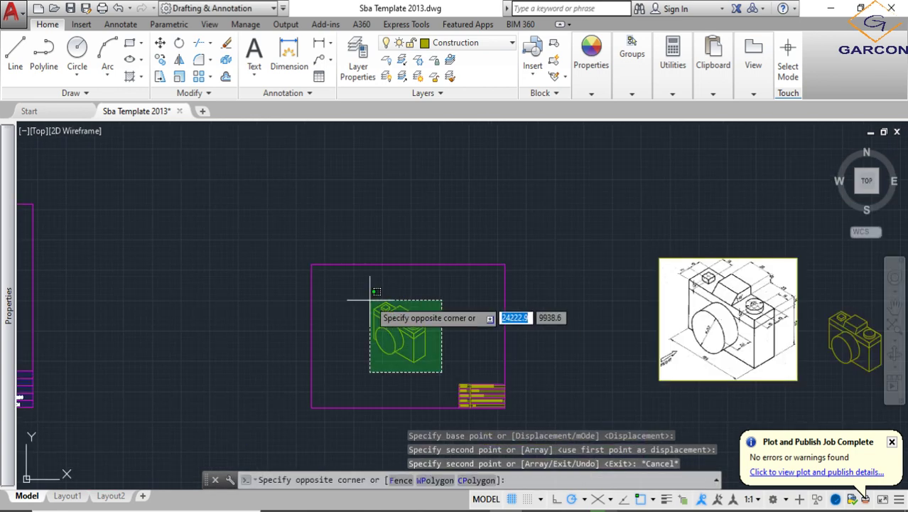
left_click(372, 279)
left_click(497, 44)
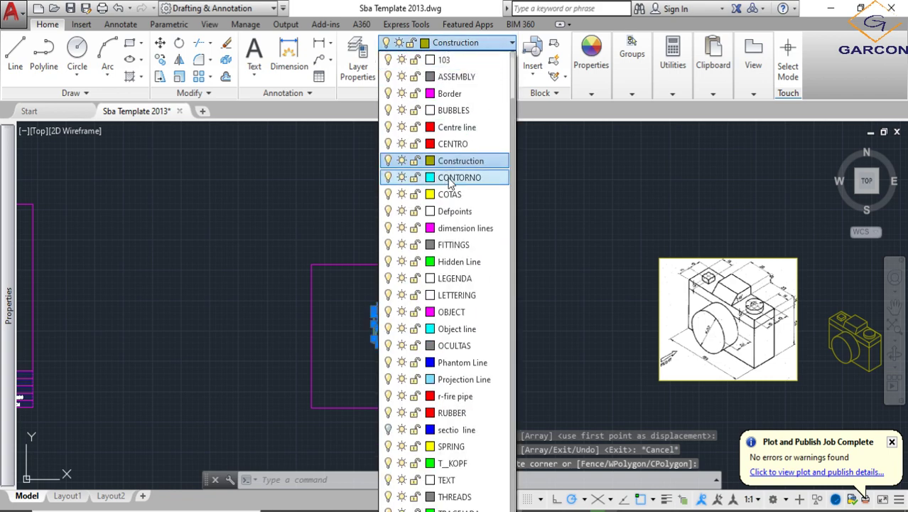
left_click(458, 328)
key("Escape")
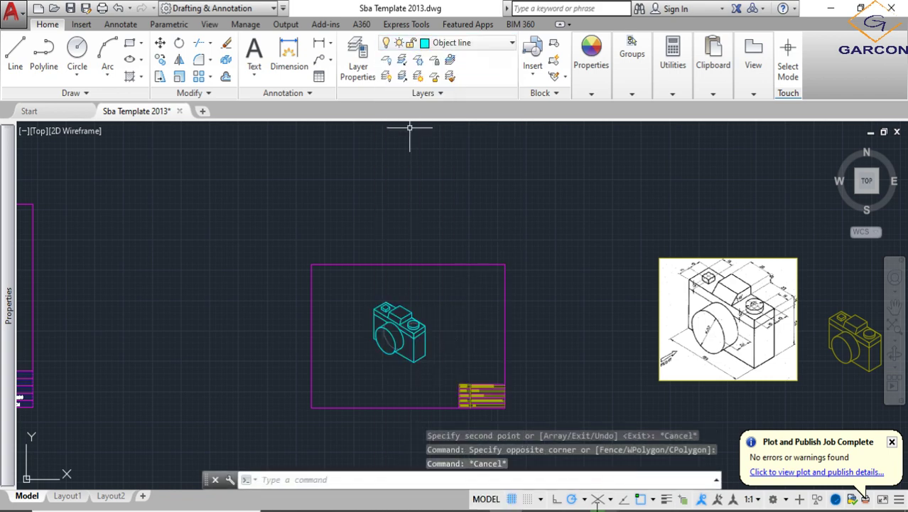
- Toggle the lineweight display on and off to check the line thicknesses of the sheet's border and the camera
left_click(663, 501)
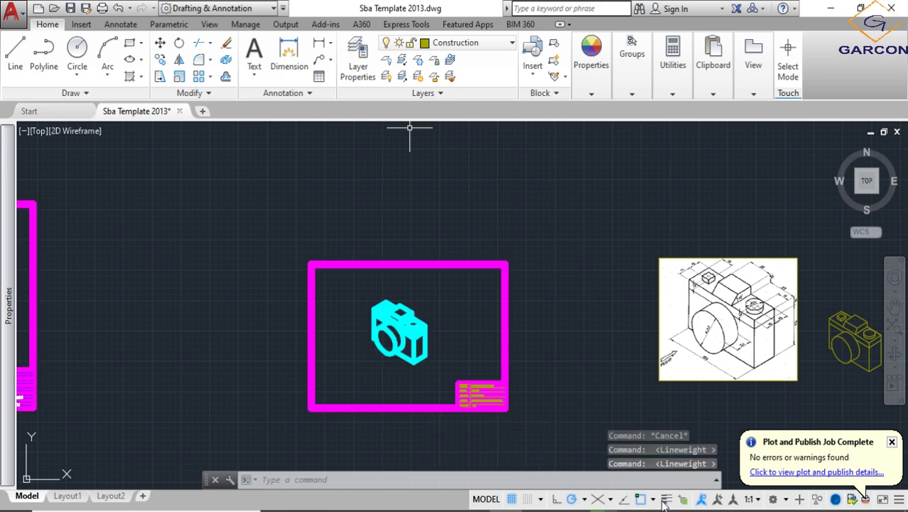
left_click(664, 501)
left_click(664, 501)
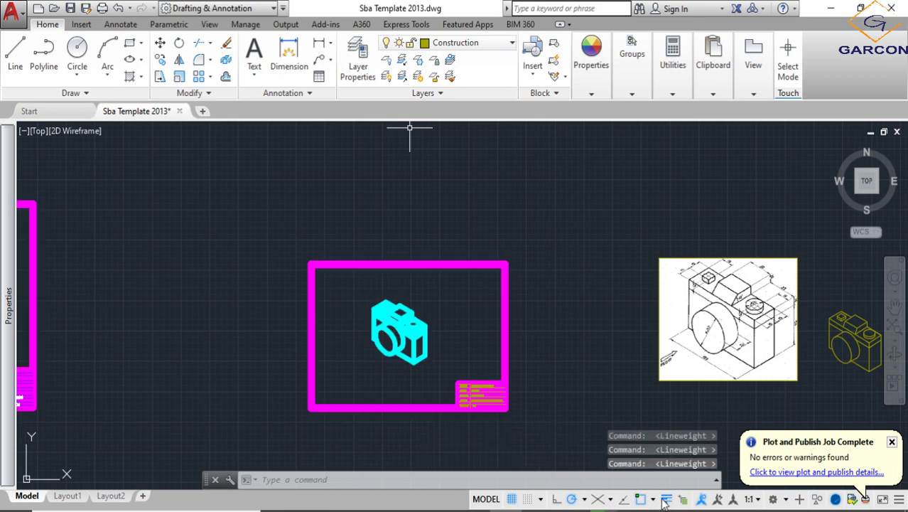
left_click(664, 501)
scroll(419, 385, "up", 3)
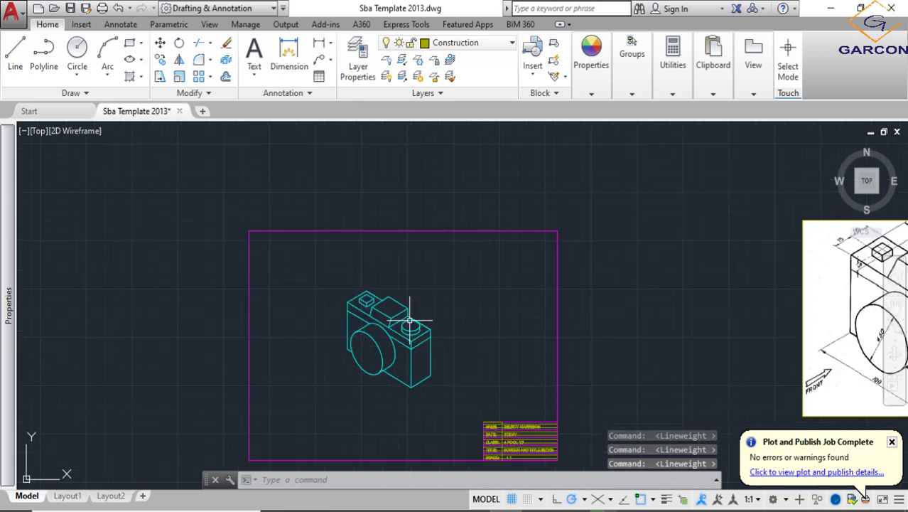
scroll(379, 372, "down", 2)
middle_click_drag(428, 357, 425, 319)
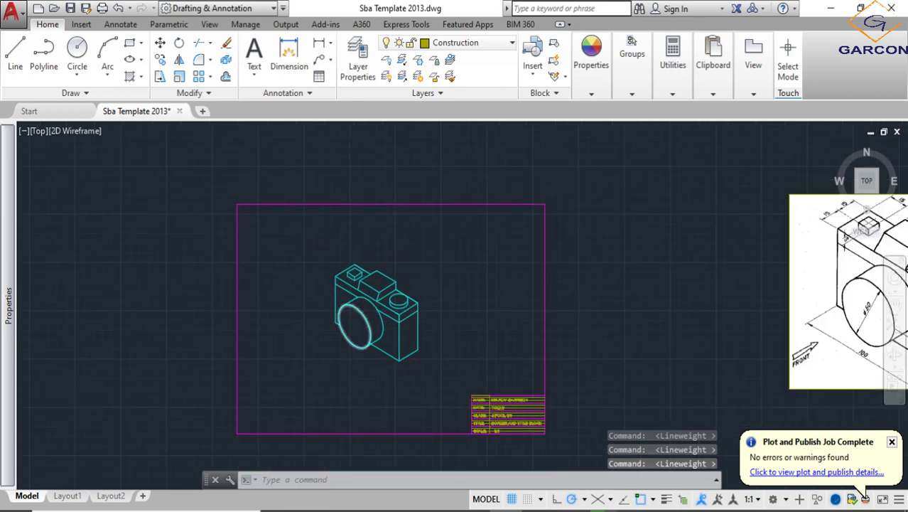
scroll(378, 335, "up", 2)
scroll(498, 364, "down", 4)
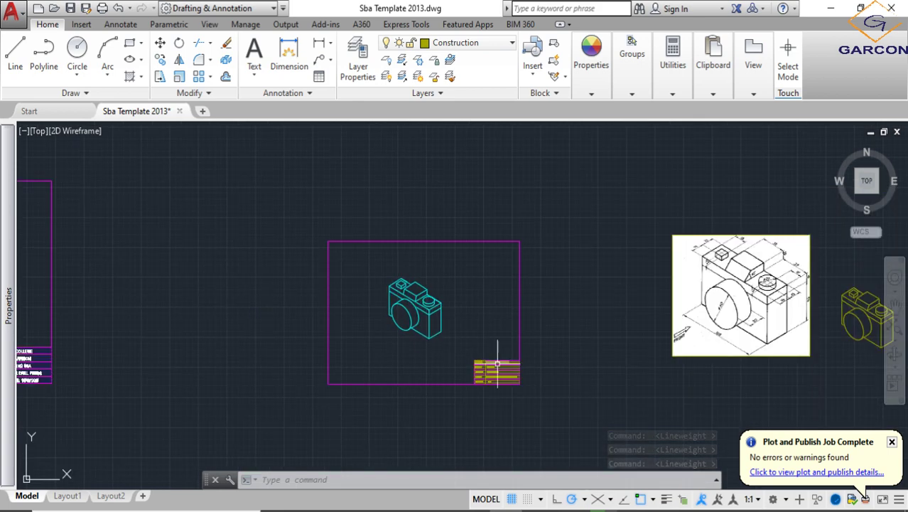
- Copy the person's name text from the title block to just below the camera in the sheet
scroll(457, 345, "down", 4)
scroll(441, 345, "up", 5)
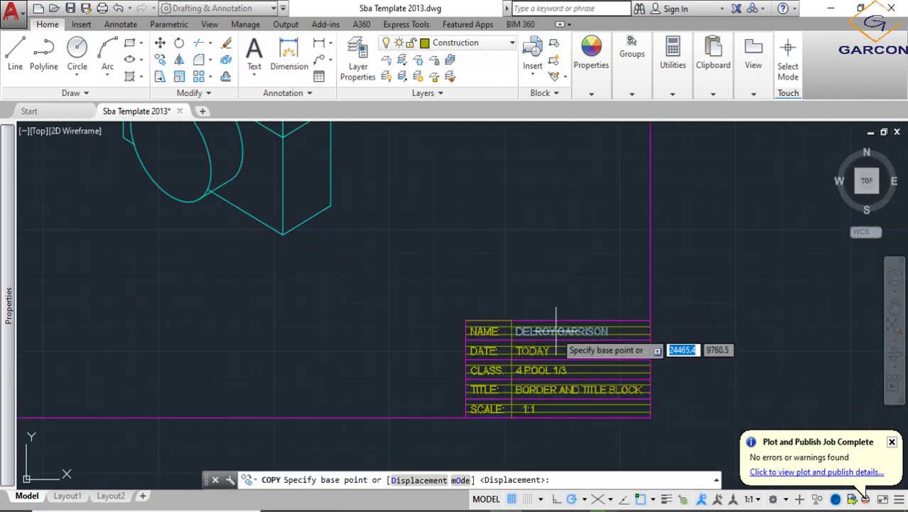
left_click(558, 315)
scroll(434, 279, "down", 3)
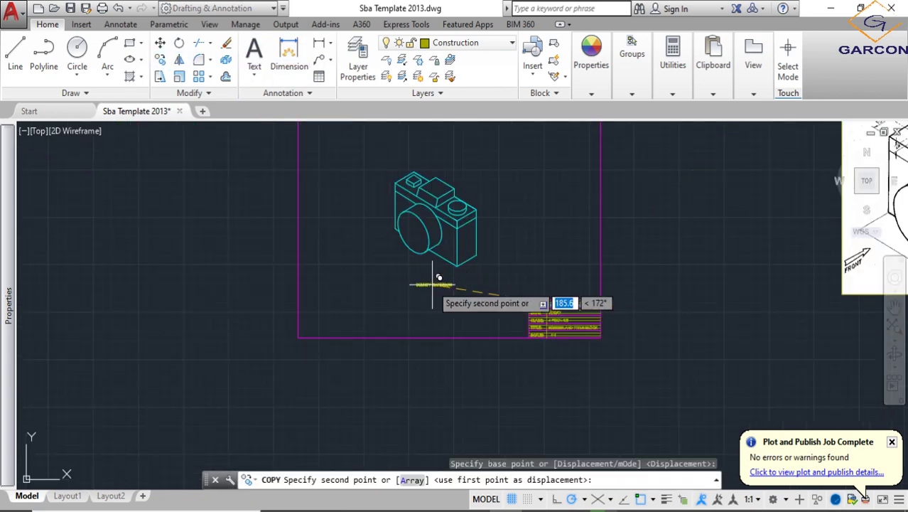
left_click(441, 281)
key("Escape")
- Change the title block's TITLE entry to "ISOMETRIC CAMERA"
scroll(444, 283, "up", 4)
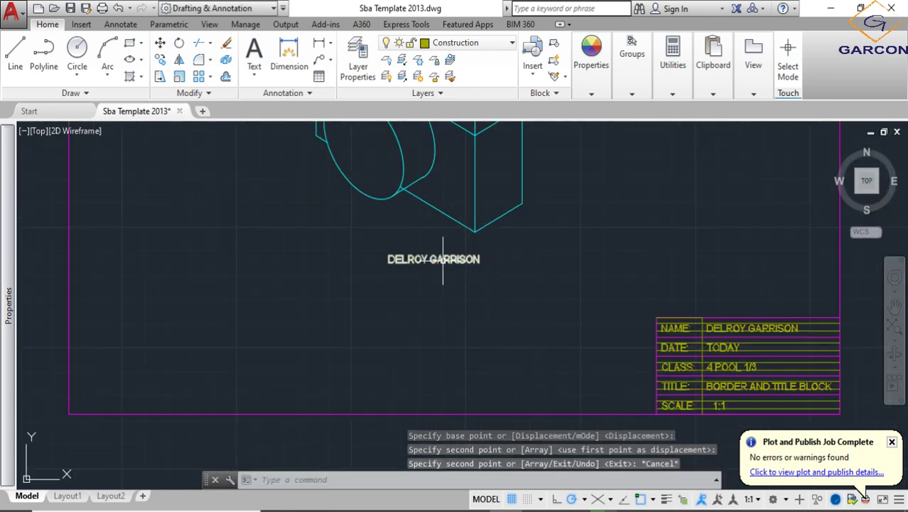
scroll(706, 397, "up", 3)
scroll(665, 365, "up", 4)
left_click(663, 371)
left_click(527, 387)
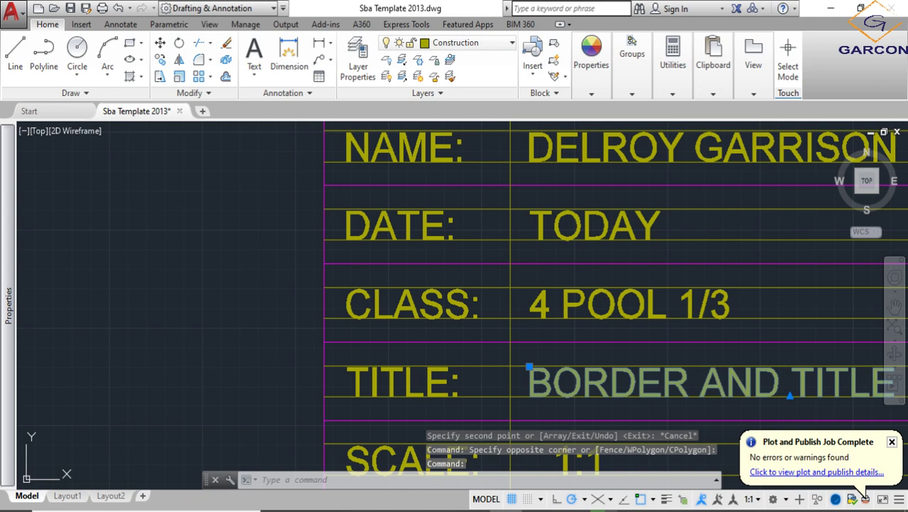
double_click(668, 386)
key("Delete")
key("Delete")
key("Delete")
key("Delete")
key("Delete")
key("Delete")
key("Delete")
key("Delete")
key("Delete")
key("Delete")
key("Delete")
key("Delete")
key("Delete")
key("Delete")
key("Delete")
key("Delete")
key("Delete")
key("BackSpace")
key("BackSpace")
key("BackSpace")
key("BackSpace")
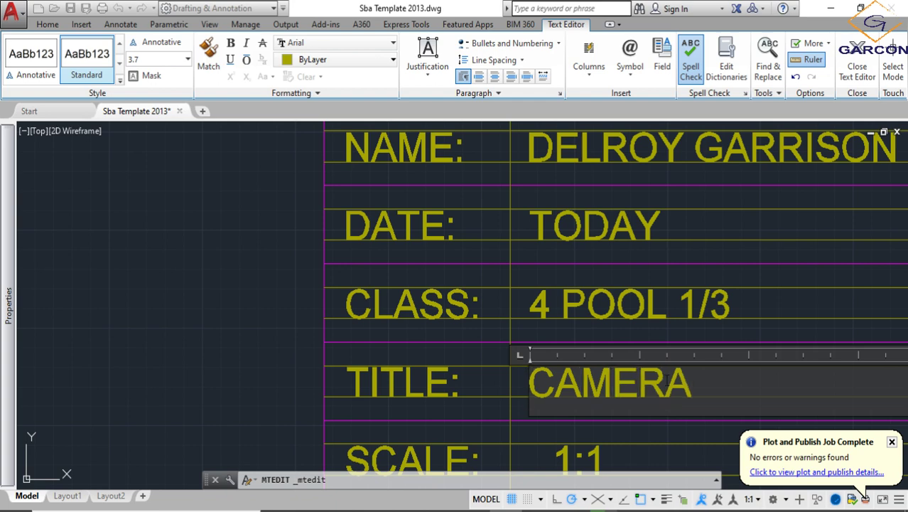
type("ISOMETRI")
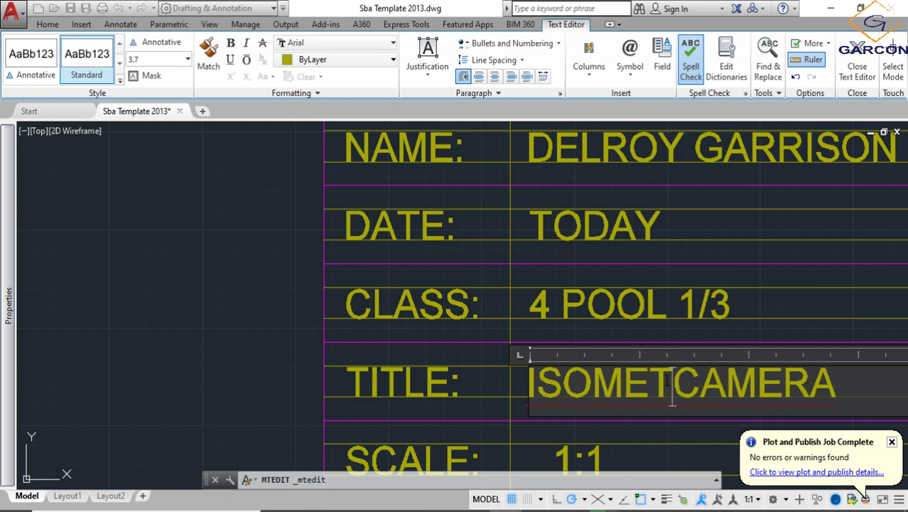
type("C")
scroll(300, 335, "down", 2)
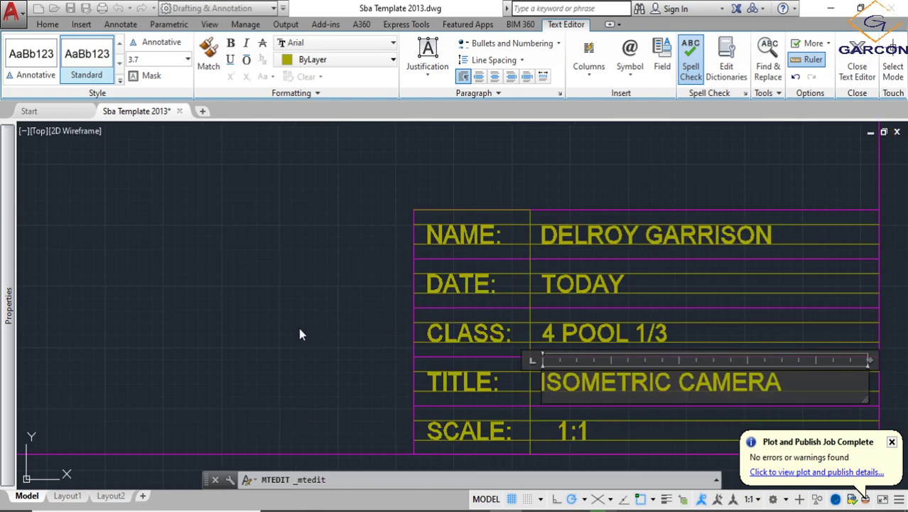
left_click(300, 335)
- Replace the copied name text below the camera with "CAMERA"
scroll(355, 309, "down", 5)
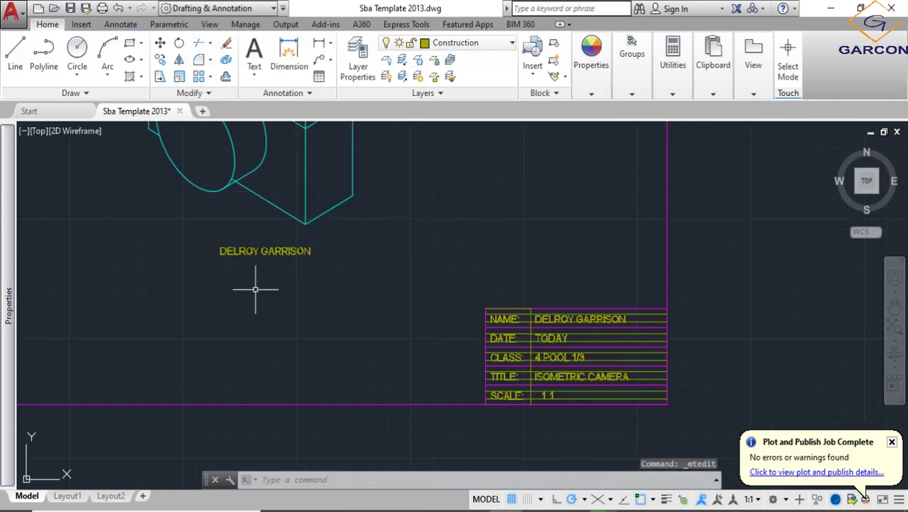
left_click(265, 249)
double_click(265, 253)
left_click(265, 253)
key("Delete")
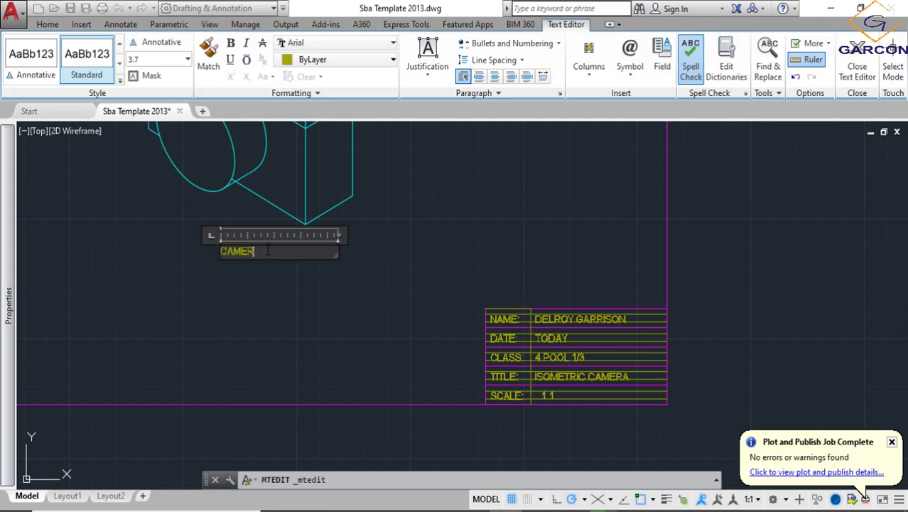
left_click(273, 288)
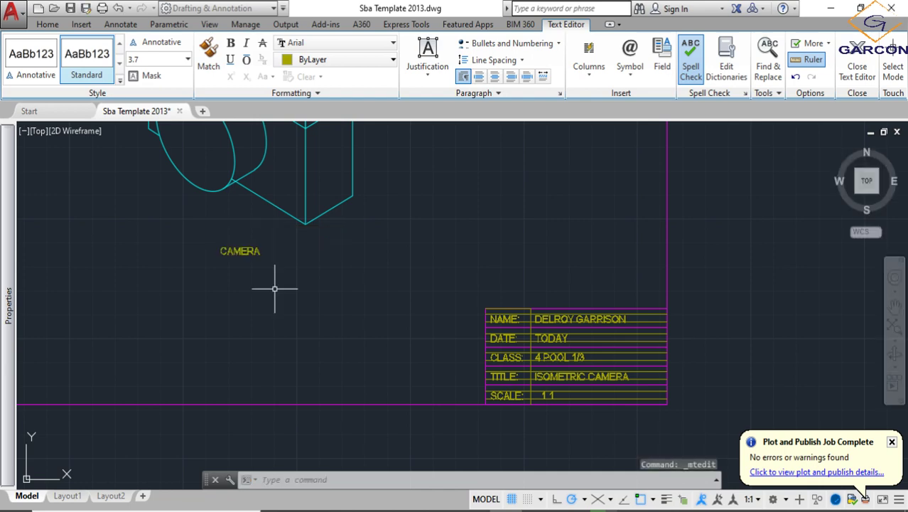
scroll(249, 259, "down", 2)
left_click(247, 257)
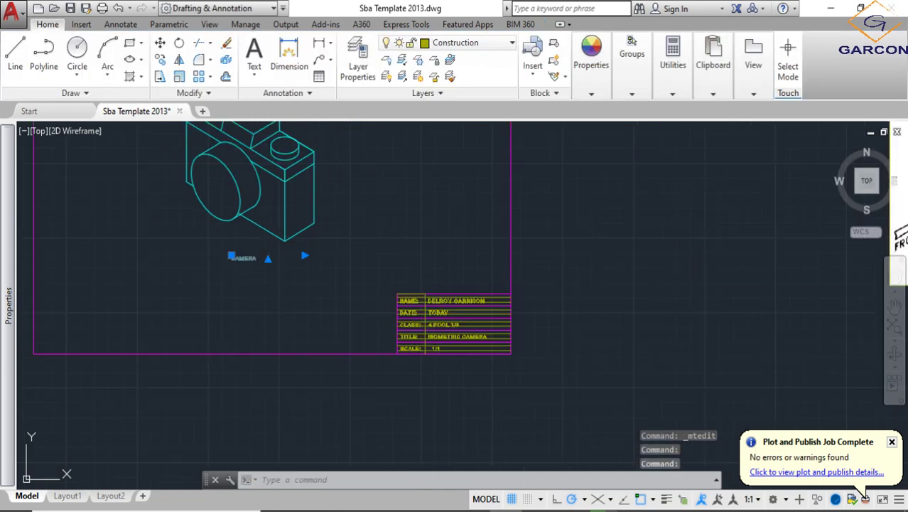
double_click(250, 260)
key("Escape")
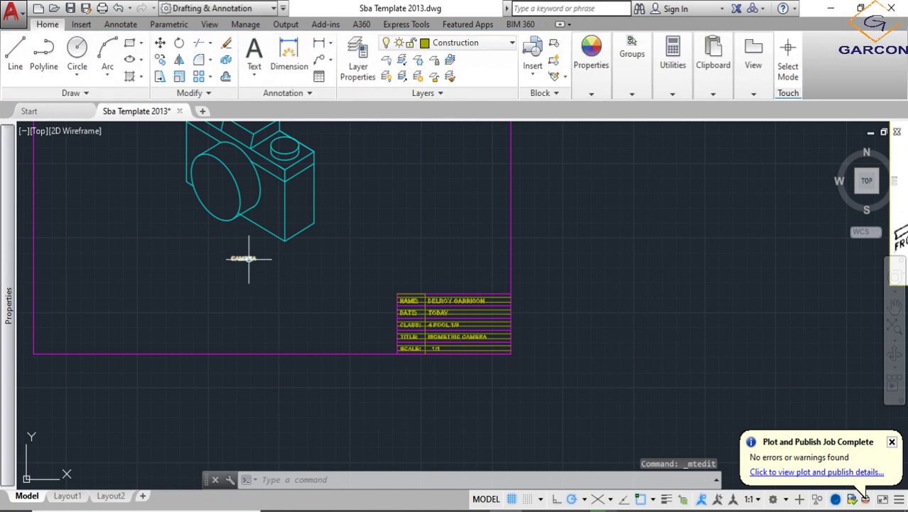
- Enlarge the CAMERA label with Scale, using the Reference option and the start of the text as the base point
left_click(249, 258)
type("SC")
key("Return")
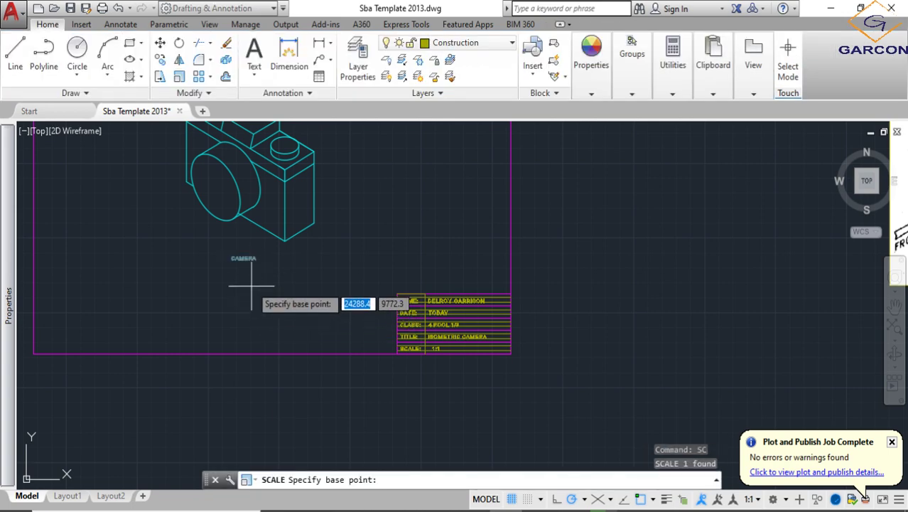
left_click(231, 258)
type("R")
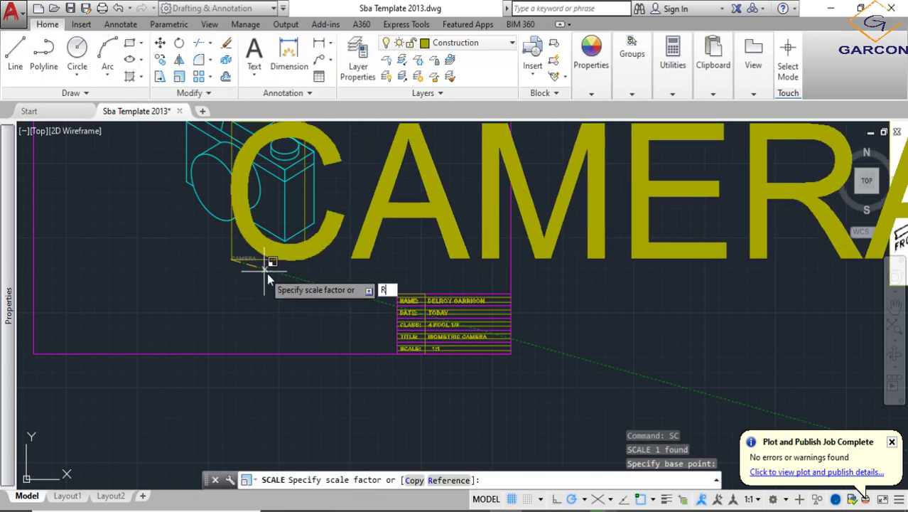
key("Return")
left_click(232, 258)
left_click(306, 258)
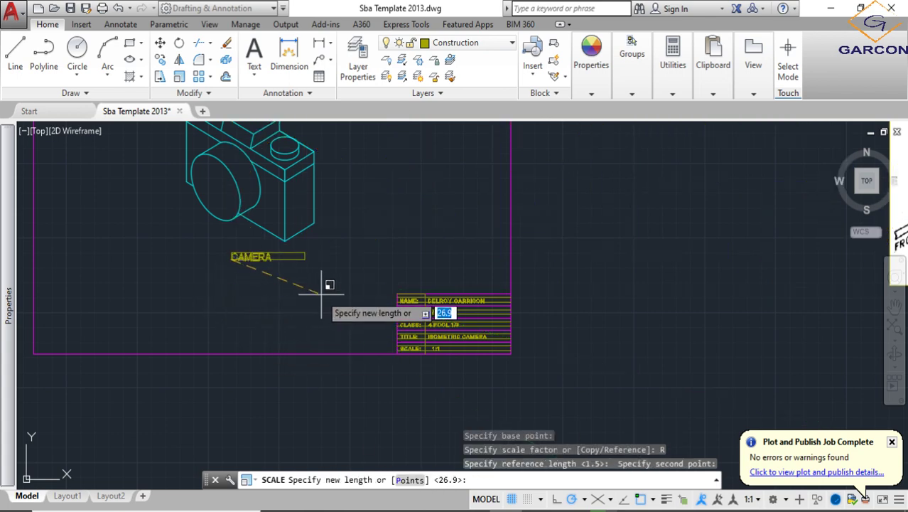
left_click(397, 294)
scroll(290, 259, "down", 6)
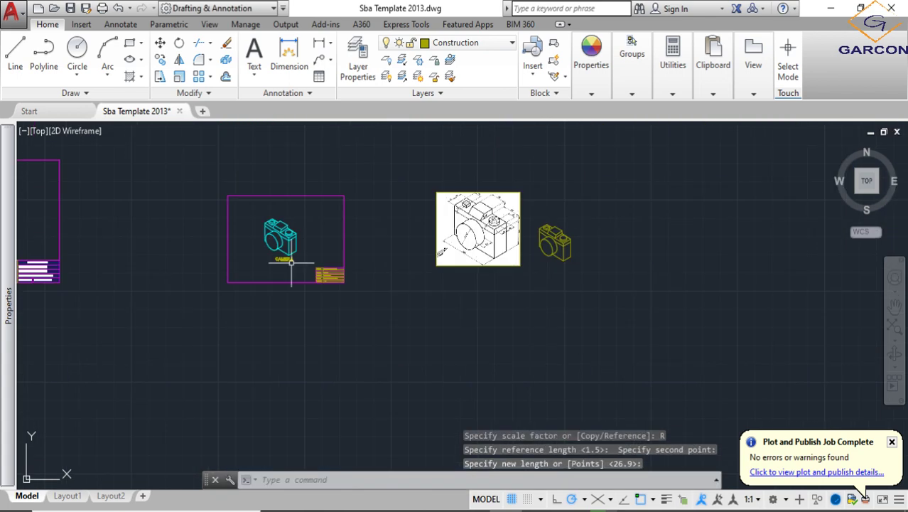
- Enlarge the camera and its label together with Scale's Reference option, from a base point to their lower left, to fill the sheet better
scroll(272, 242, "up", 6)
left_click(397, 348)
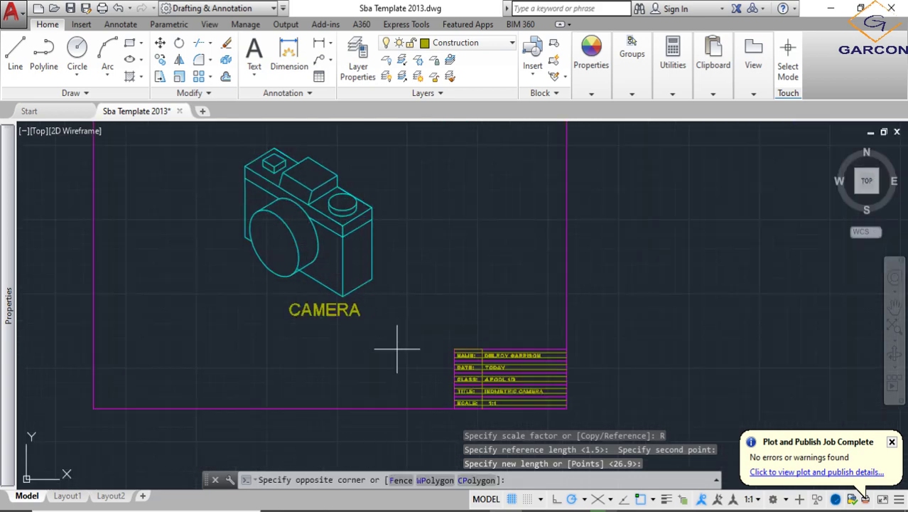
left_click(219, 140)
scroll(207, 267, "down", 2)
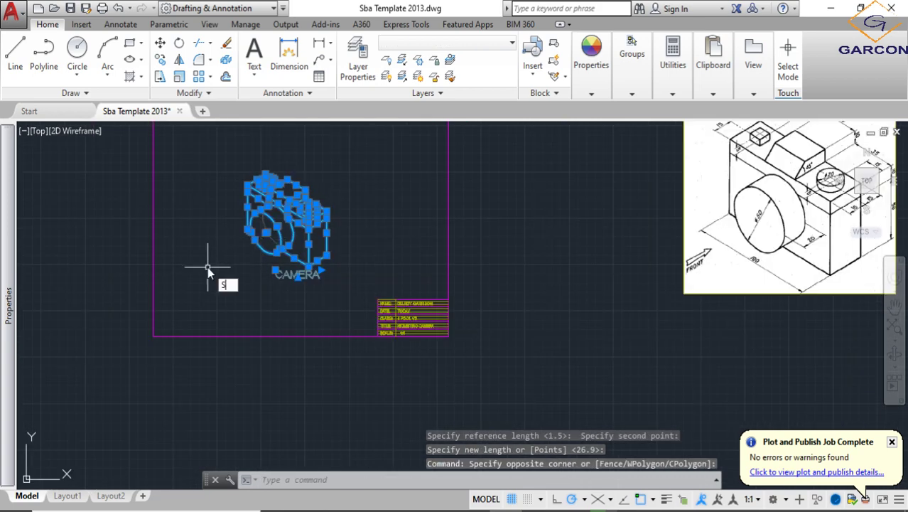
type("SC")
key("Return")
left_click(206, 307)
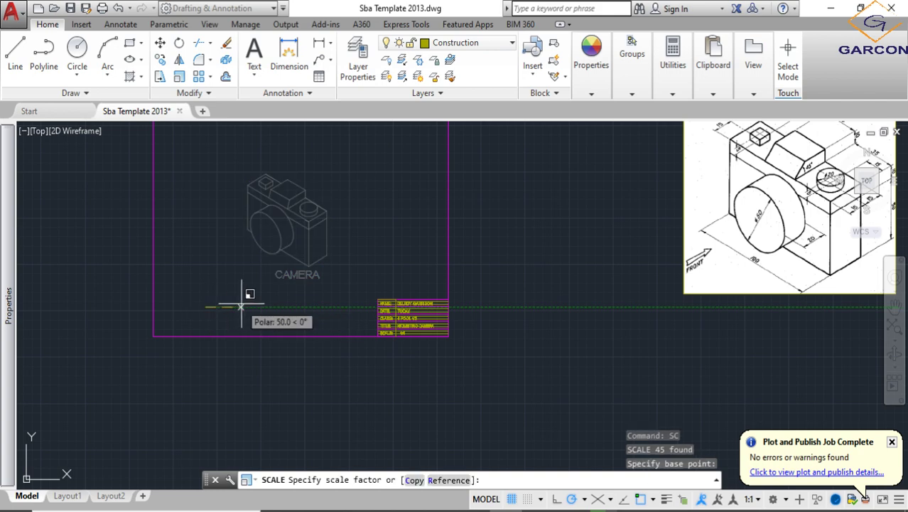
type("R")
key("Return")
left_click(204, 304)
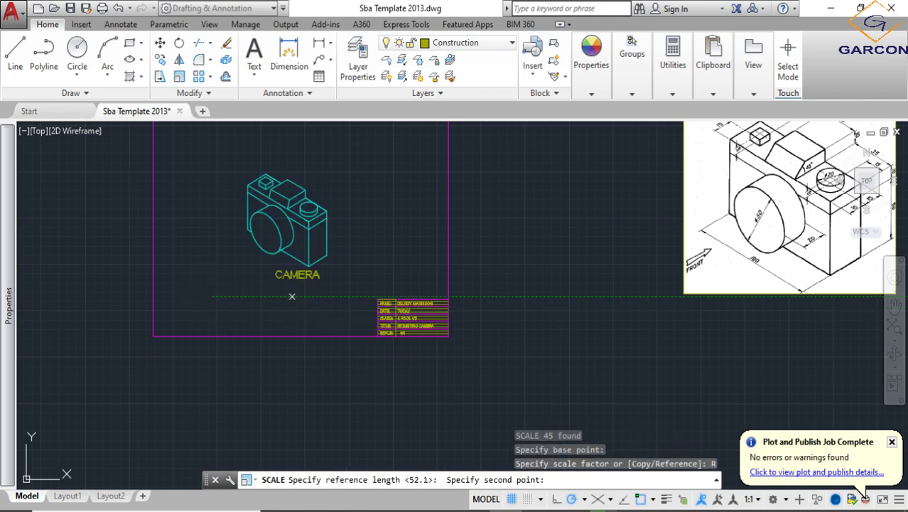
left_click(313, 301)
scroll(320, 298, "down", 2)
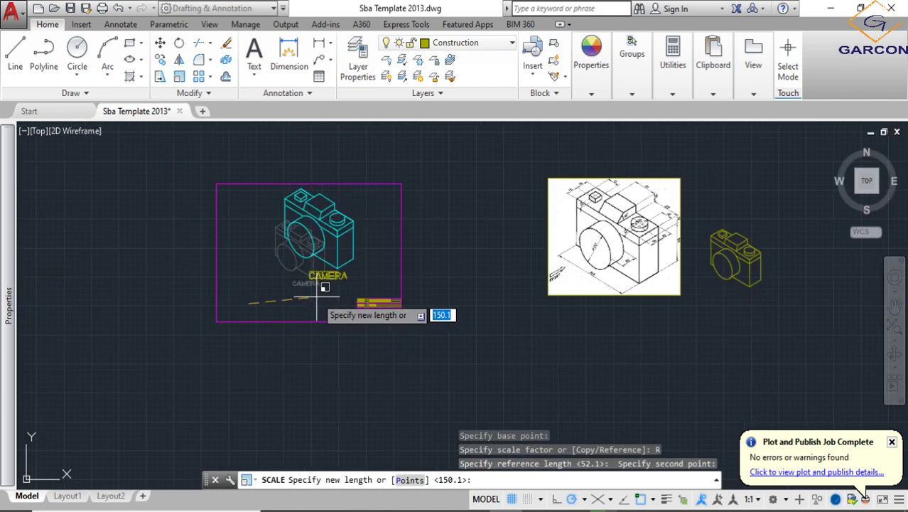
left_click(341, 286)
- Move the enlarged camera and its CAMERA label down and to the left, to sit more centrally inside the sheet border
left_click(374, 284)
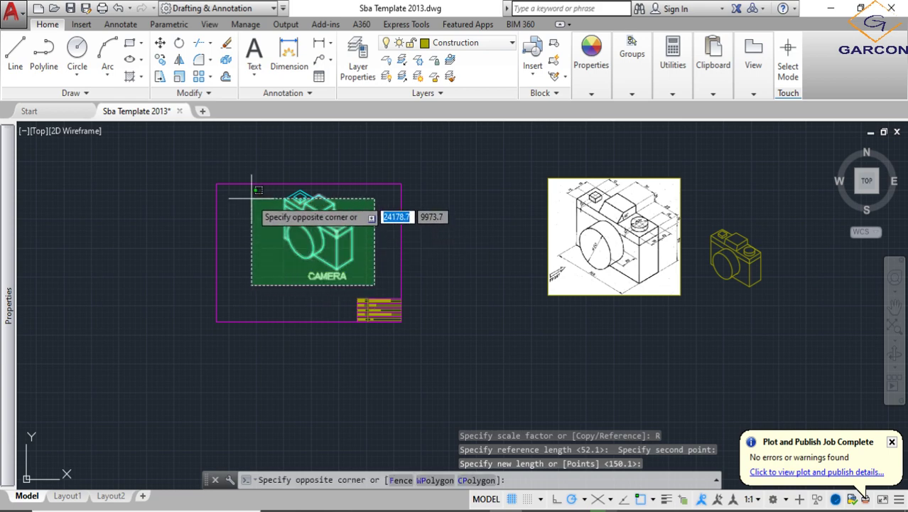
left_click(245, 190)
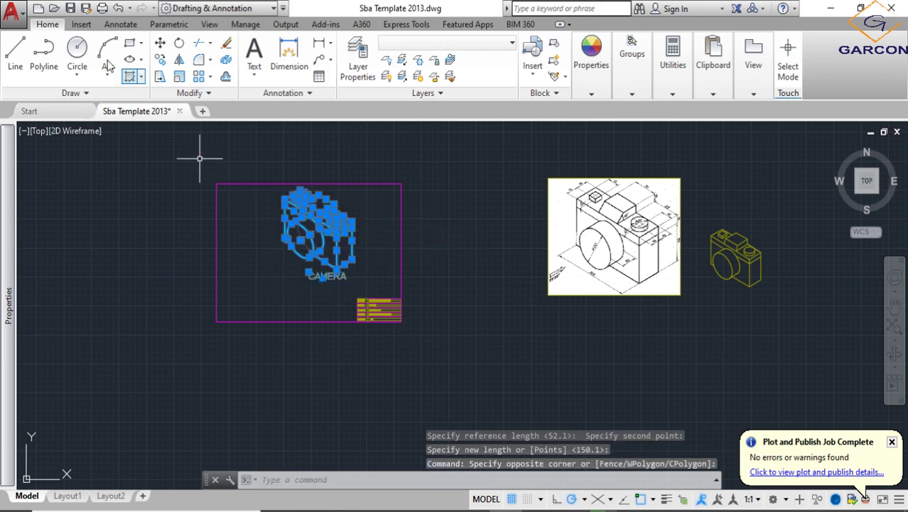
left_click(160, 45)
left_click(348, 217)
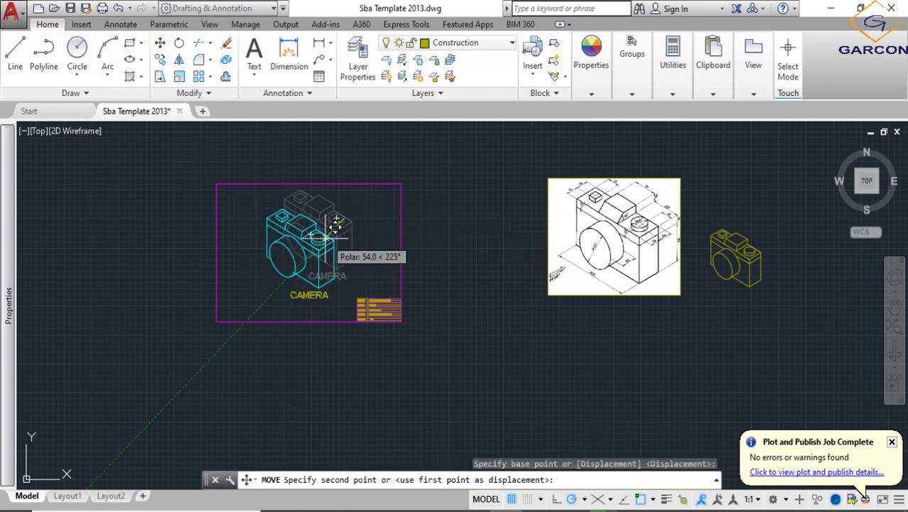
left_click(337, 222)
scroll(354, 254, "down", 2)
scroll(363, 248, "up", 4)
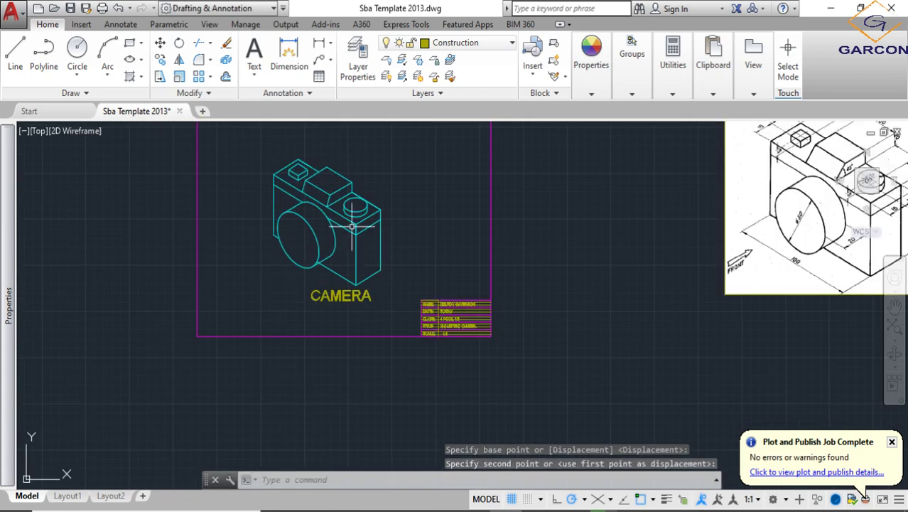
middle_click_drag(403, 278, 402, 321)
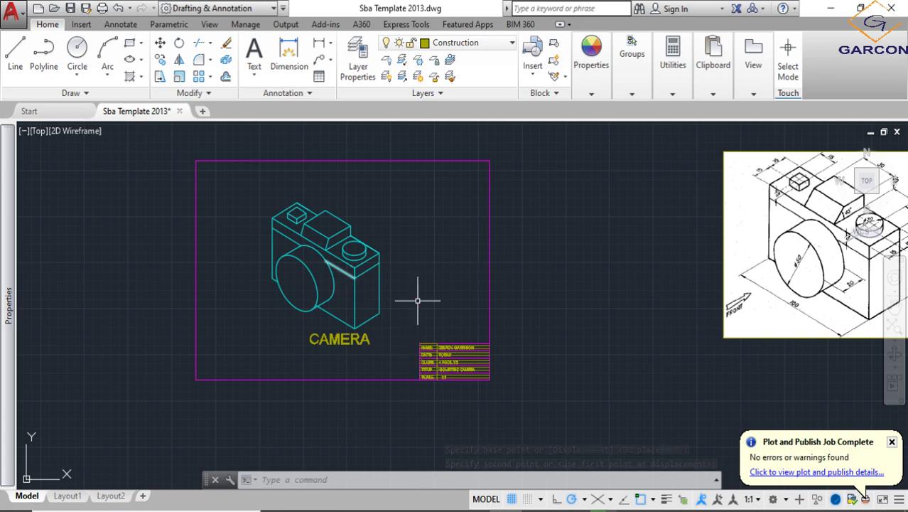
- Look over the assembled plan and the other sheets in the drawing, and return to the camera sheet
scroll(430, 302, "down", 2)
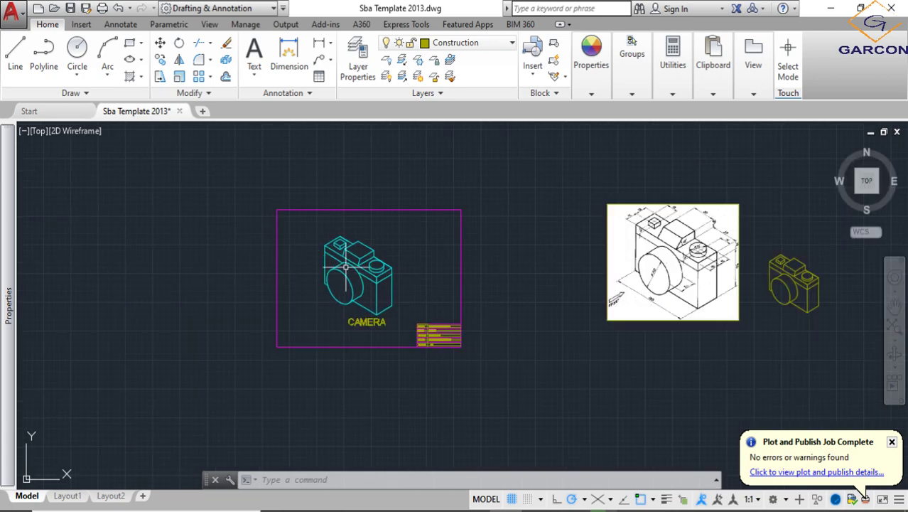
scroll(364, 280, "down", 8)
scroll(460, 315, "up", 3)
scroll(319, 288, "up", 10)
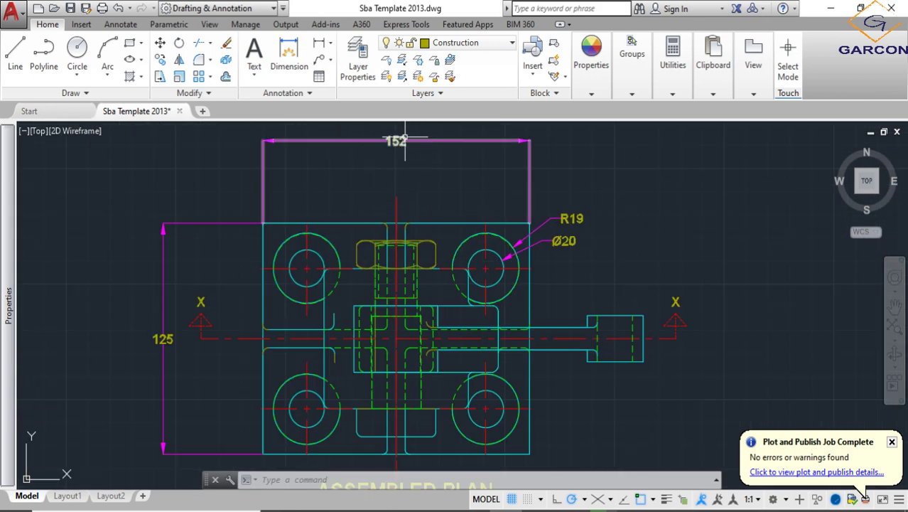
scroll(417, 137, "down", 6)
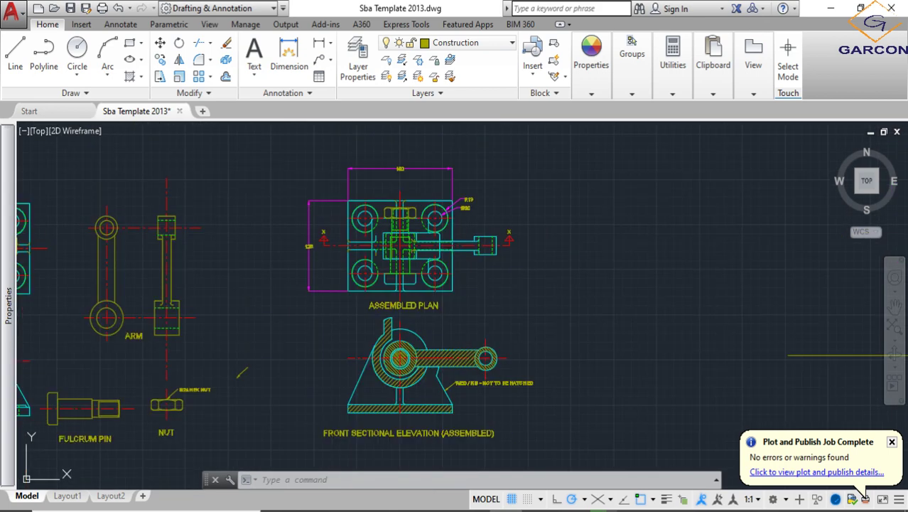
scroll(366, 308, "up", 2)
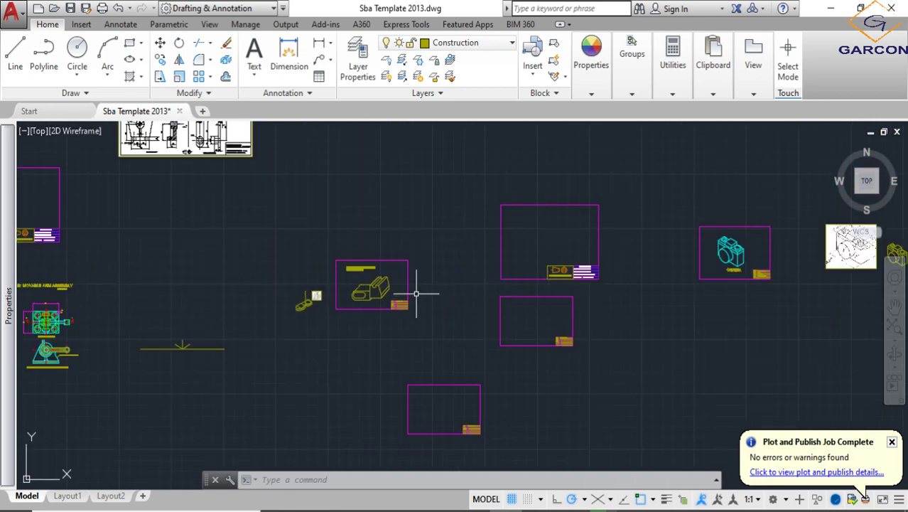
scroll(564, 300, "up", 5)
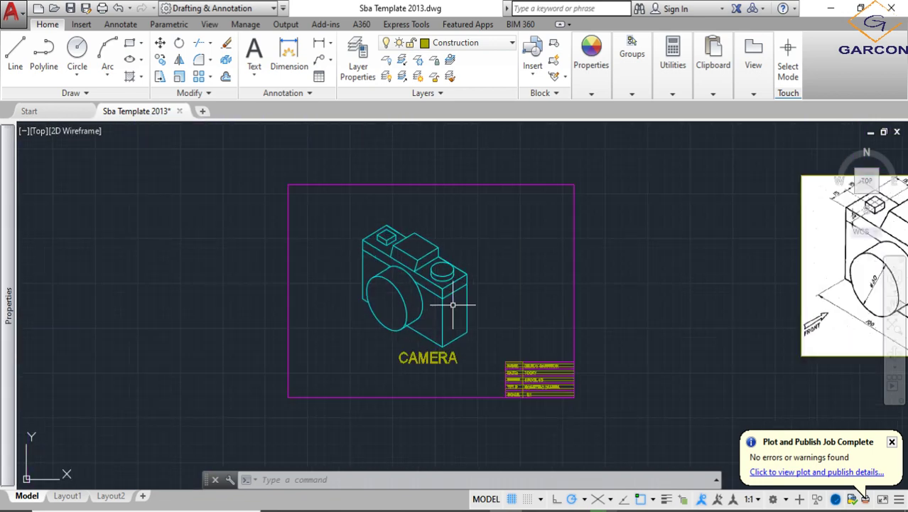
- Set up a plot with the DWG To PDF.pc3 plotter and the ISO A3 (420.00 x 297.00 MM) paper size
left_click(103, 8)
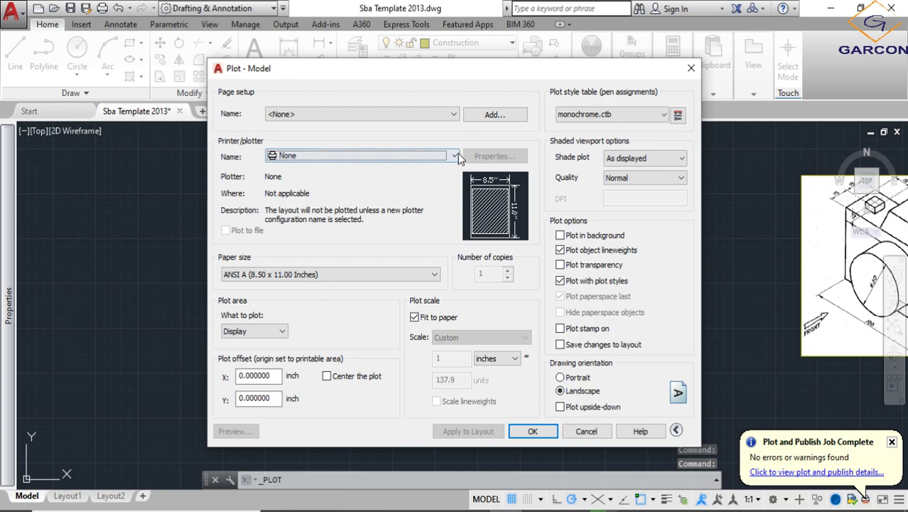
left_click(457, 155)
left_click(346, 307)
left_click(359, 280)
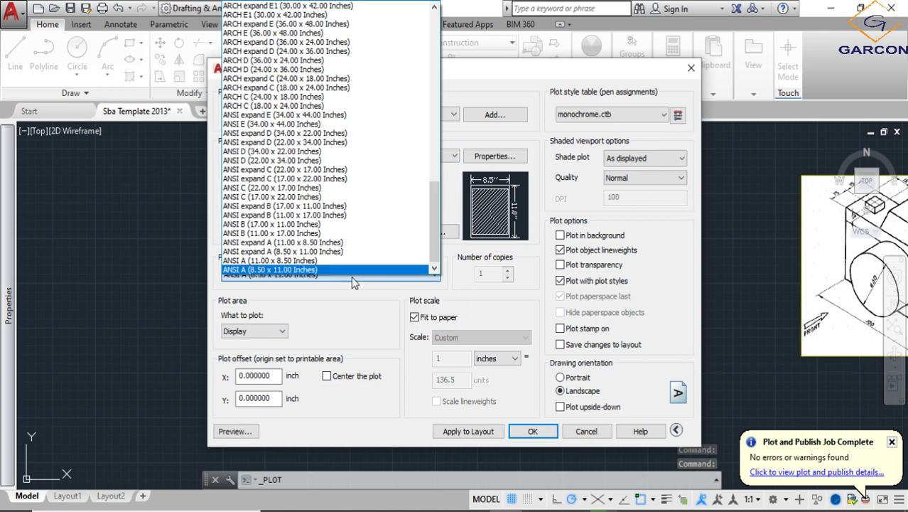
scroll(249, 57, "up", 3)
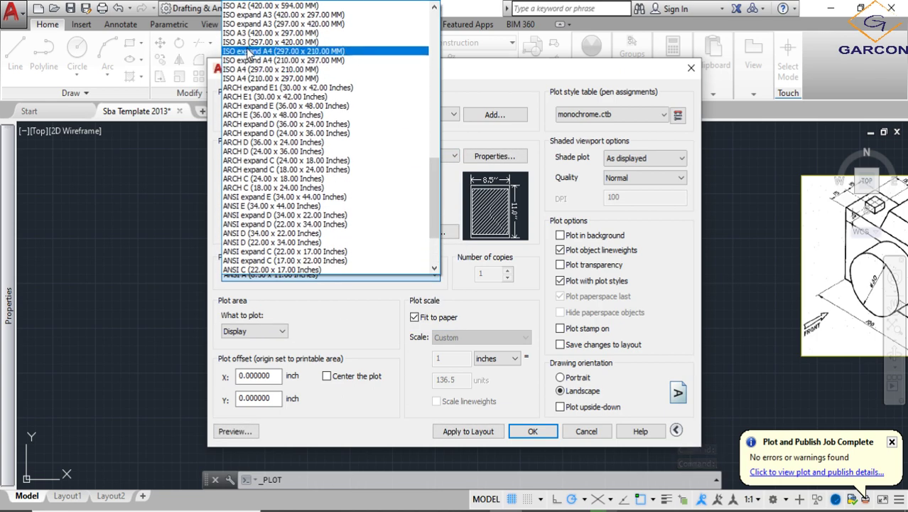
left_click(249, 32)
- Center the plot, set a Window plot area between opposite corners of the camera sheet's border, and preview it
left_click(327, 376)
left_click(256, 331)
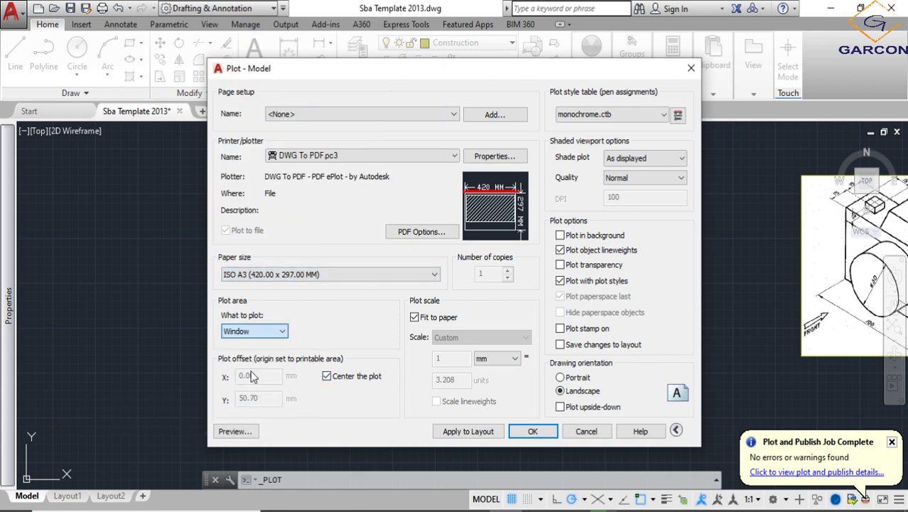
left_click(249, 372)
left_click(288, 185)
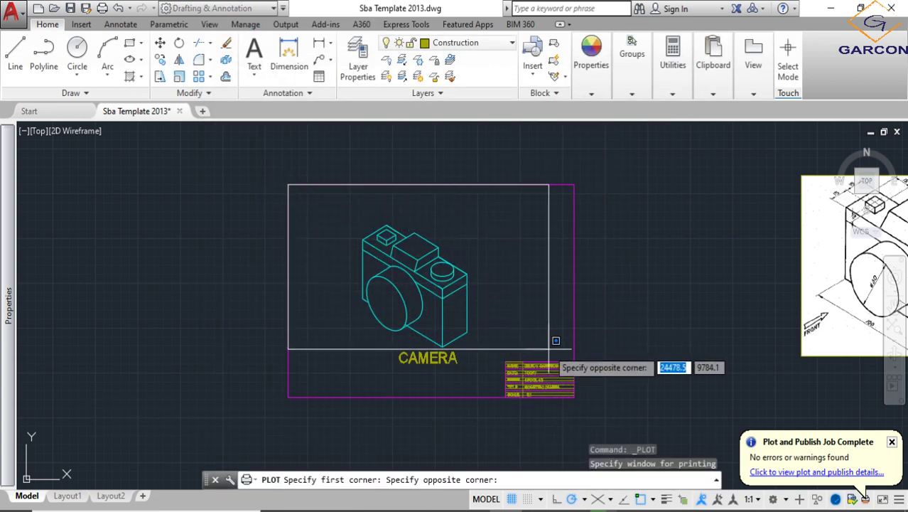
left_click(574, 398)
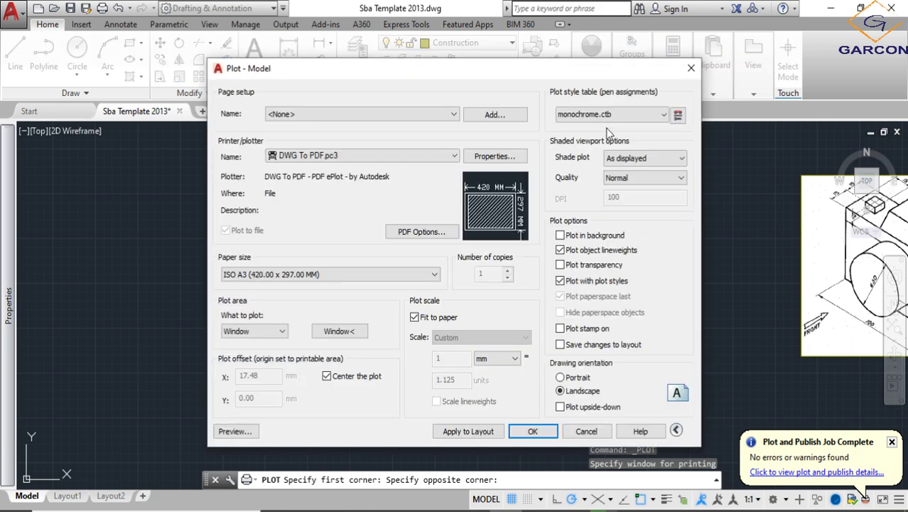
left_click(239, 434)
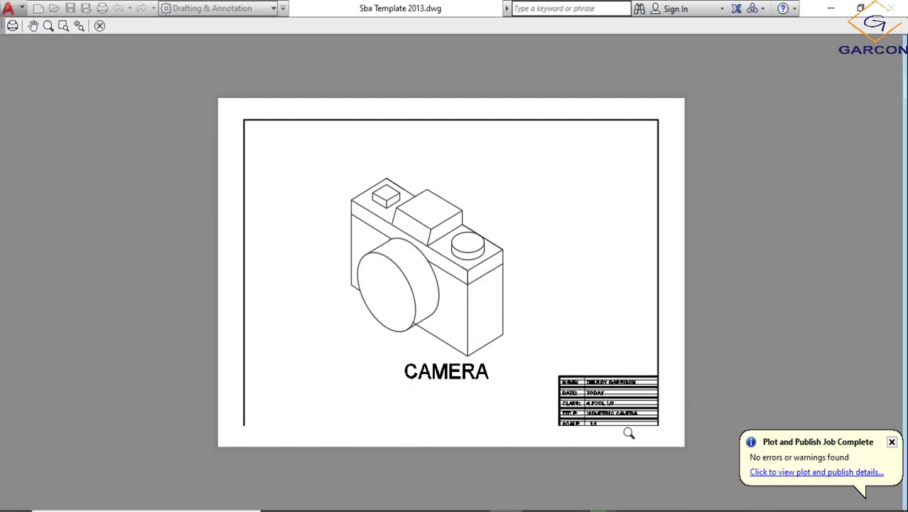
key("Escape")
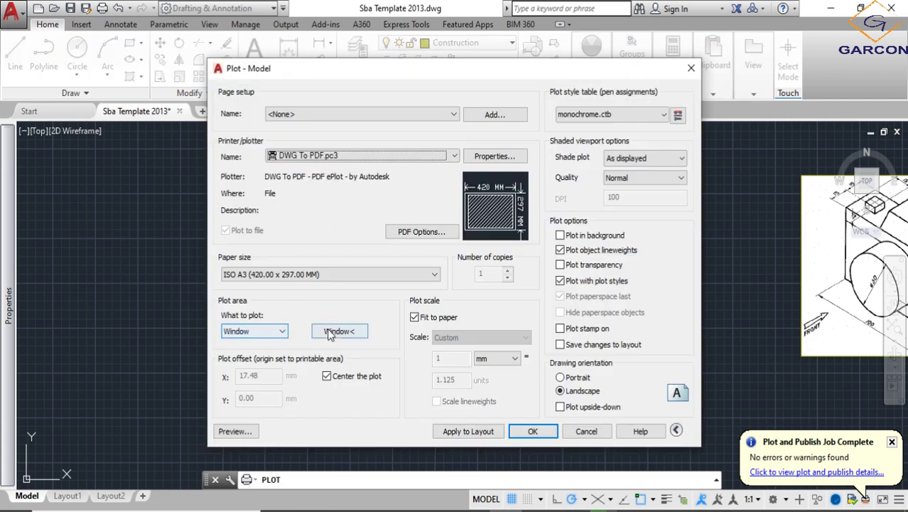
- Redefine the plot window so it takes in the border's lower-right corner and the whole title block, and preview the sheet
left_click(339, 332)
left_click(288, 185)
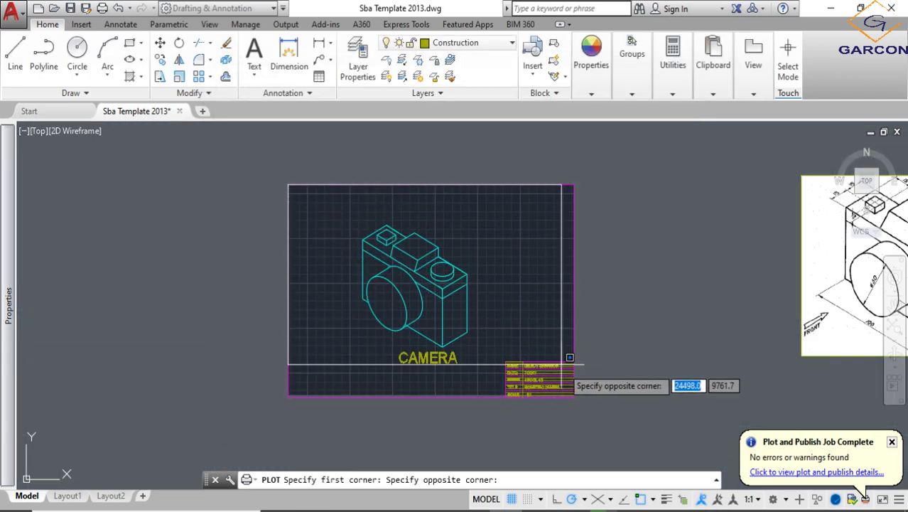
scroll(561, 350, "up", 3)
left_click(558, 378)
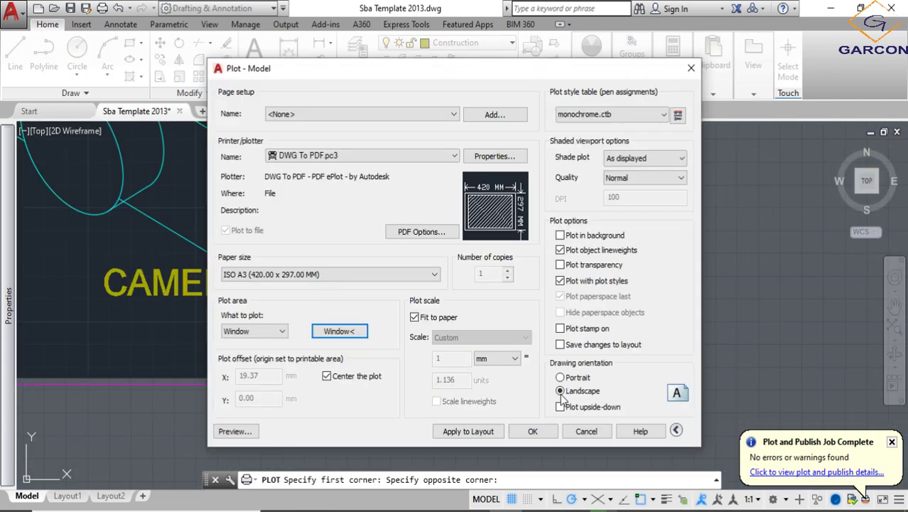
left_click(235, 432)
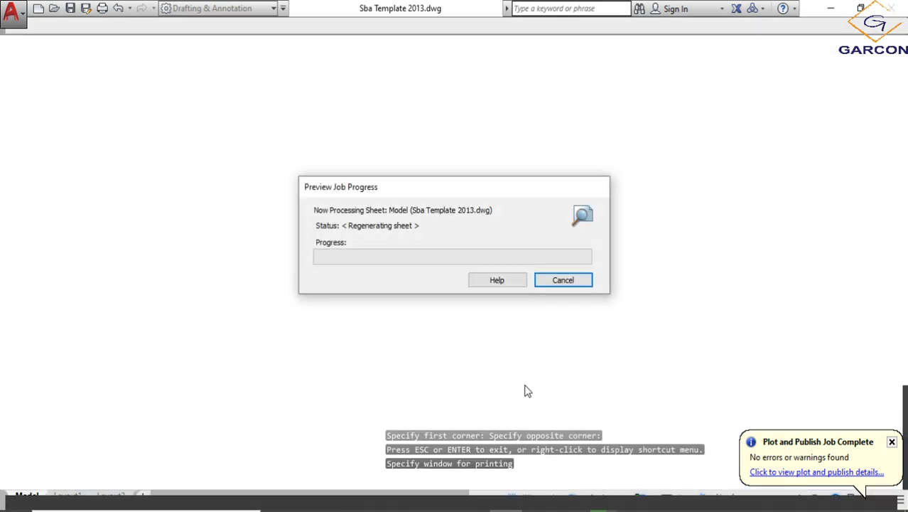
scroll(605, 422, "up", 4)
scroll(605, 424, "down", 4)
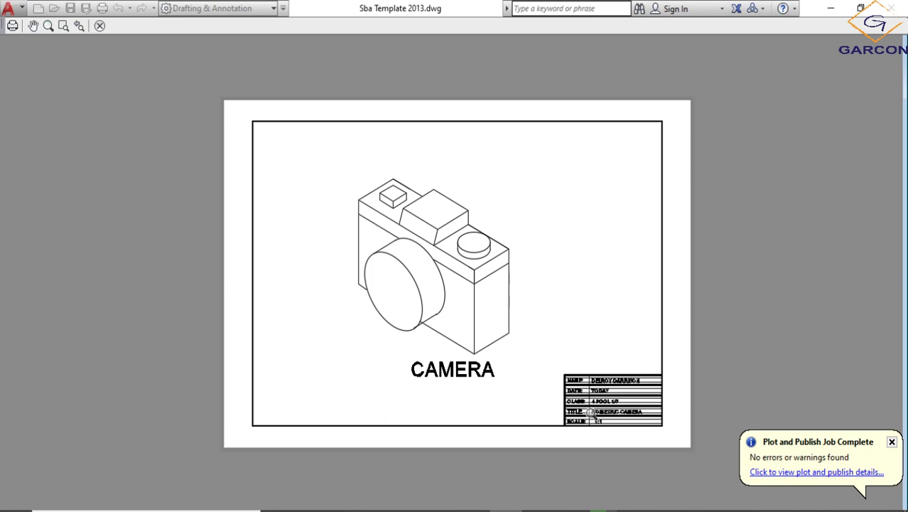
key("Escape")
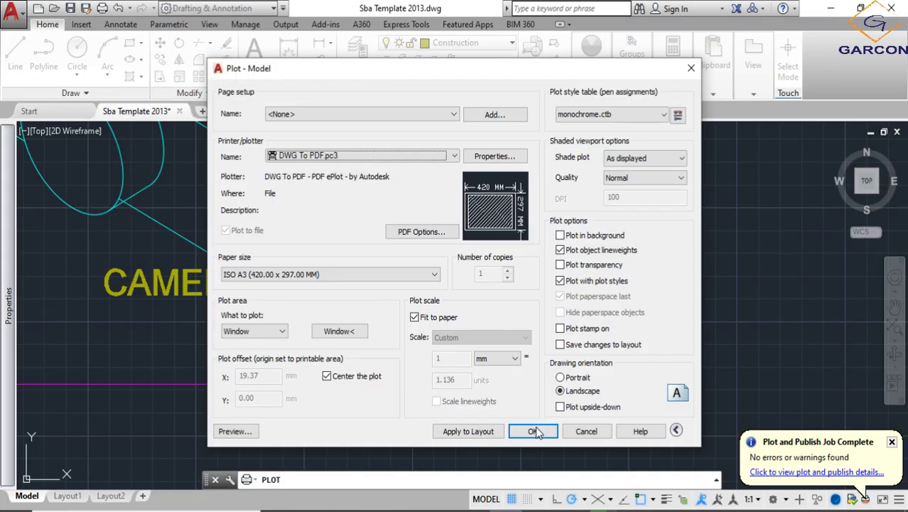
- Plot the camera sheet to a PDF file named CAMERA in the AutoCAD_2020 folder
left_click(533, 430)
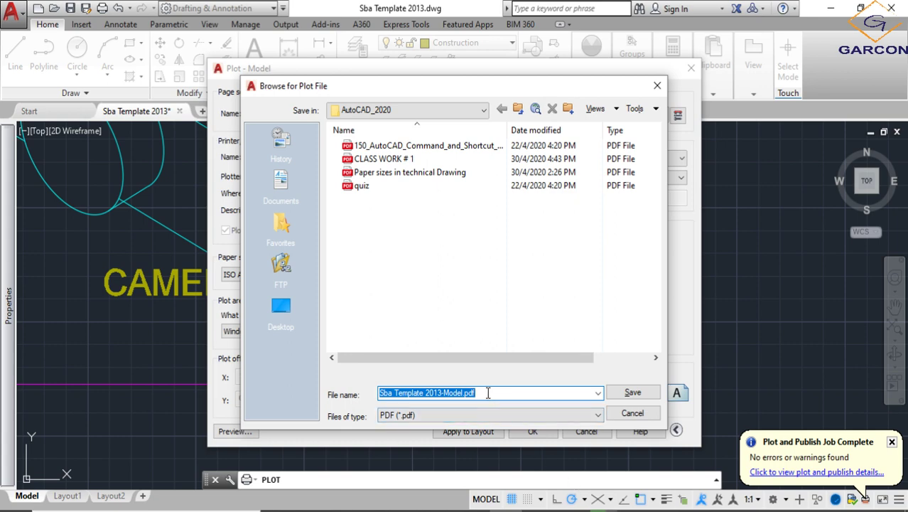
key("BackSpace")
type("CAMERA")
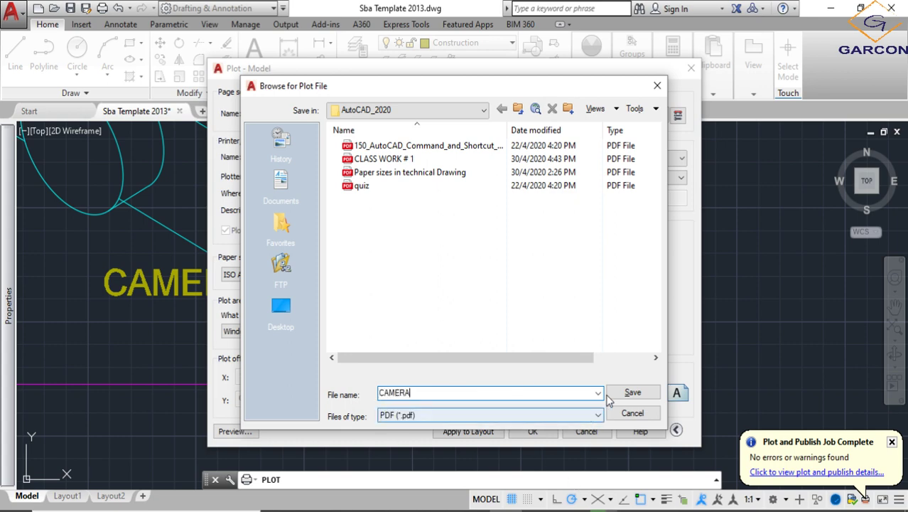
left_click(633, 393)
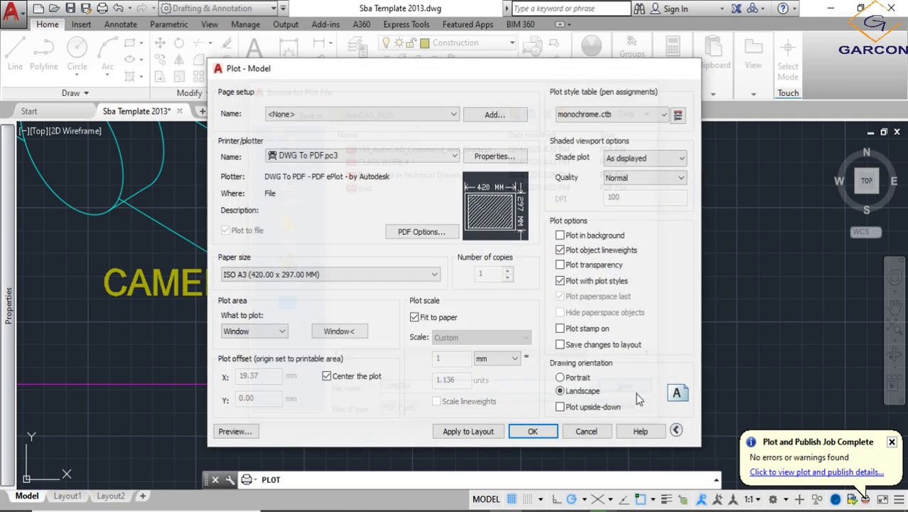
key("Return")
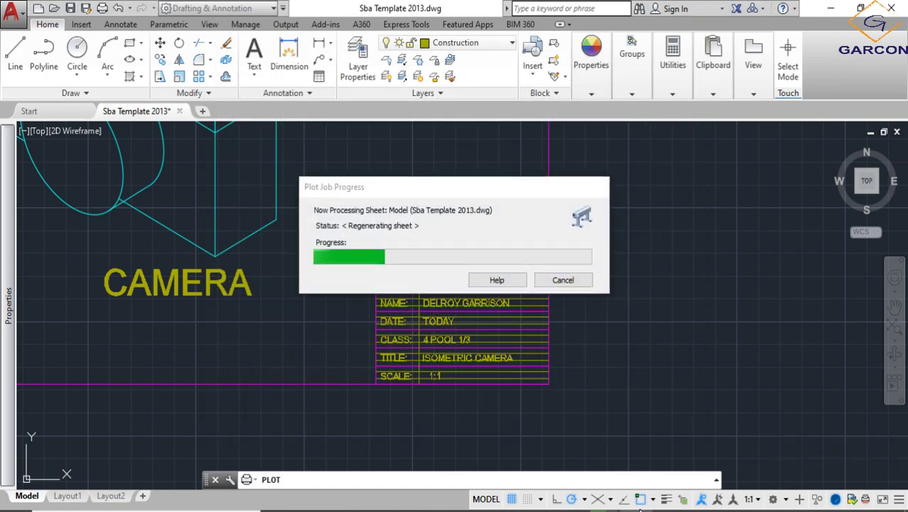